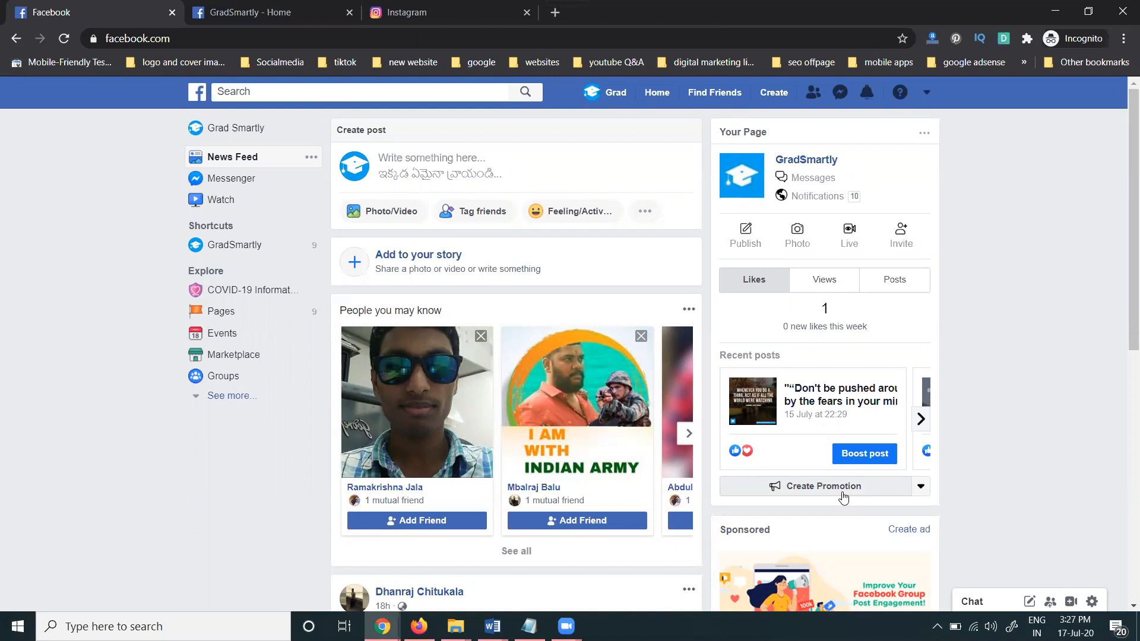
Load a YouTube channel's VIDEOS page in a new tab, then return to the GradSmartly Page tab
click(556, 20)
text(y)
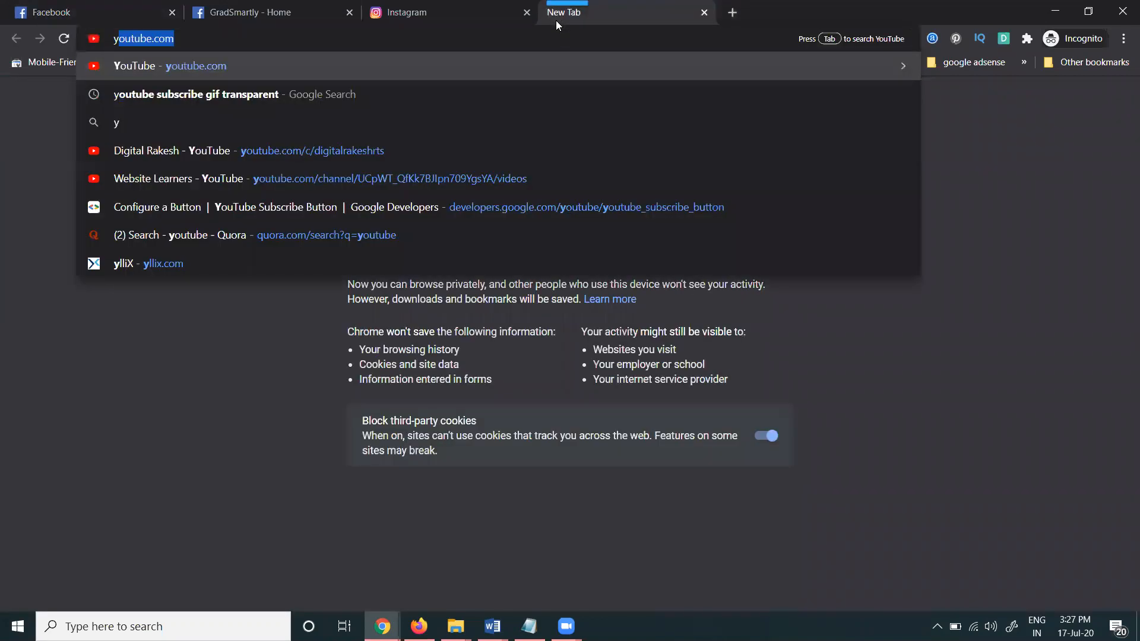
text(outube.com/c/)
key(Return)
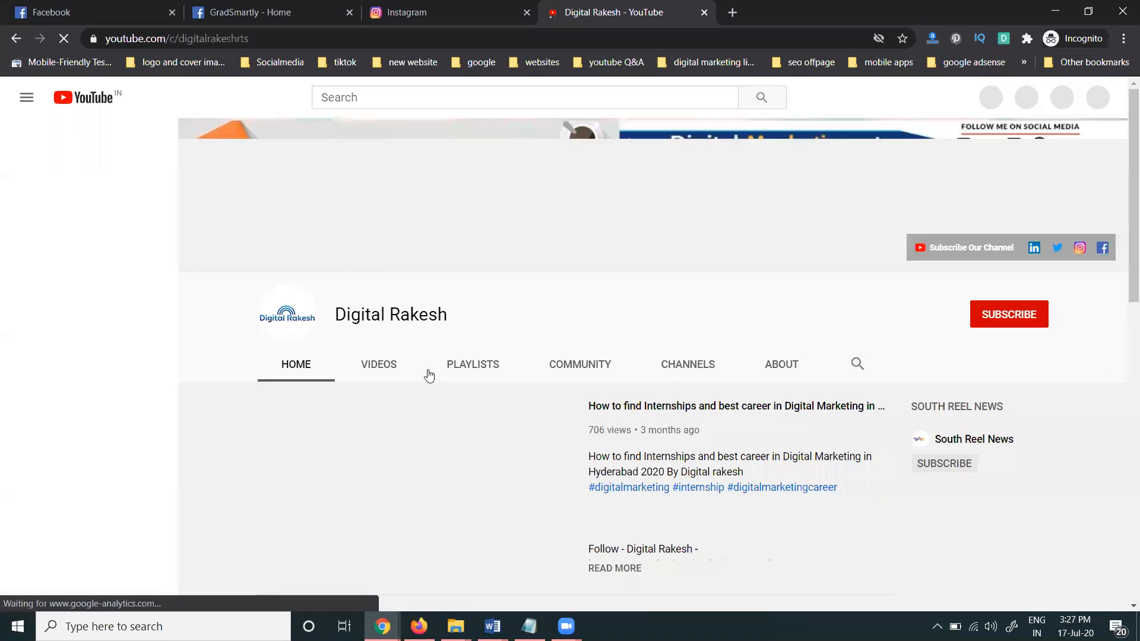
scroll(428, 374, down, 4)
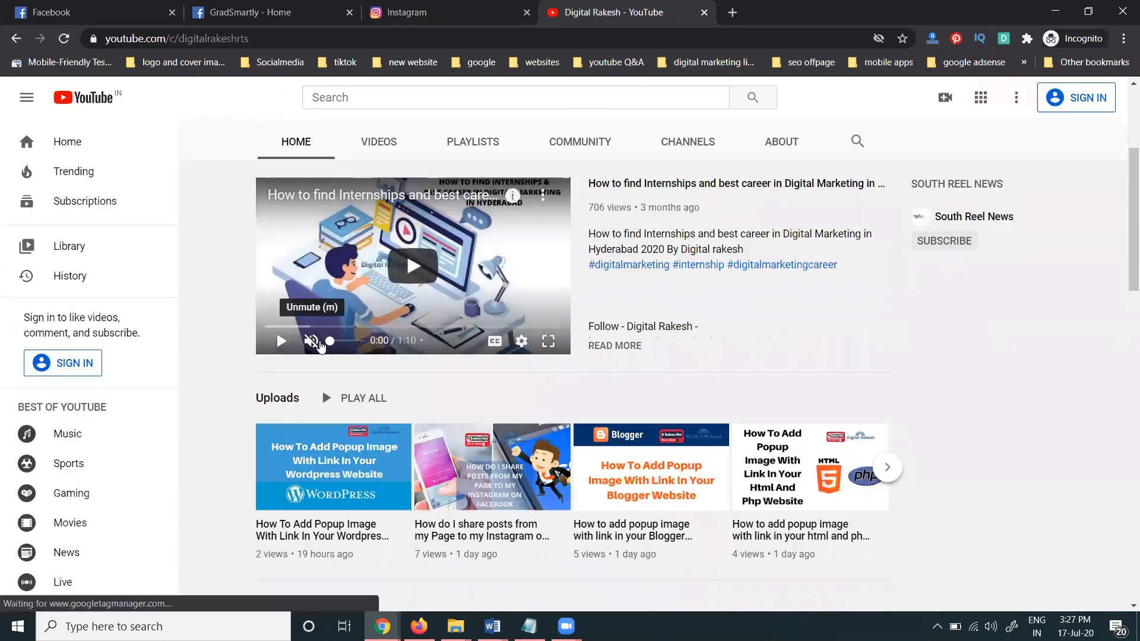
click(378, 150)
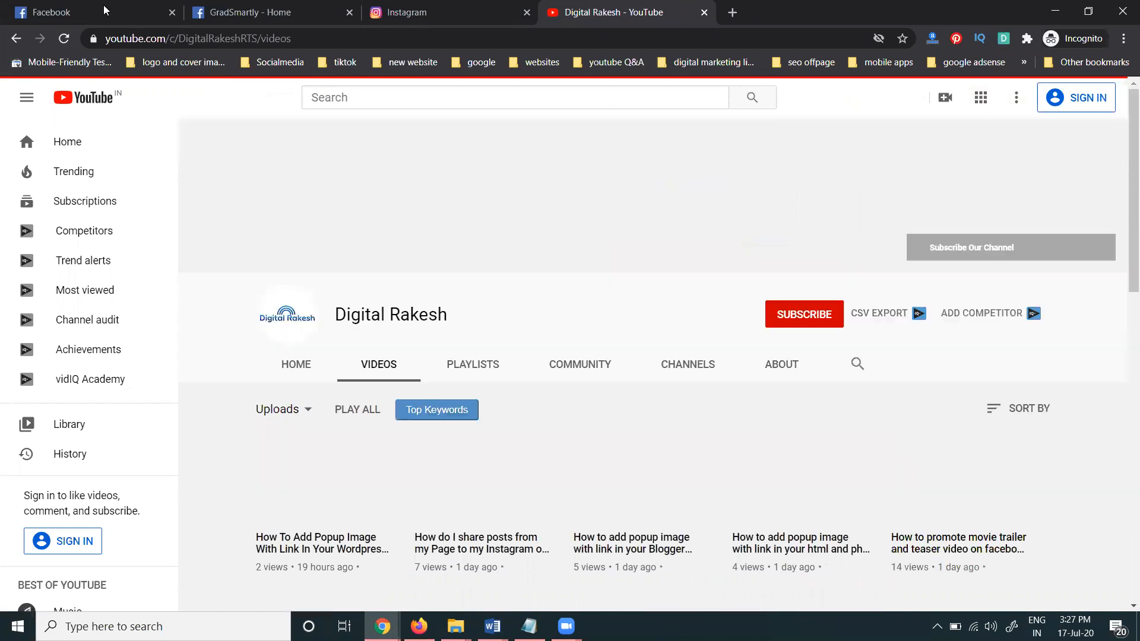
click(131, 12)
click(218, 7)
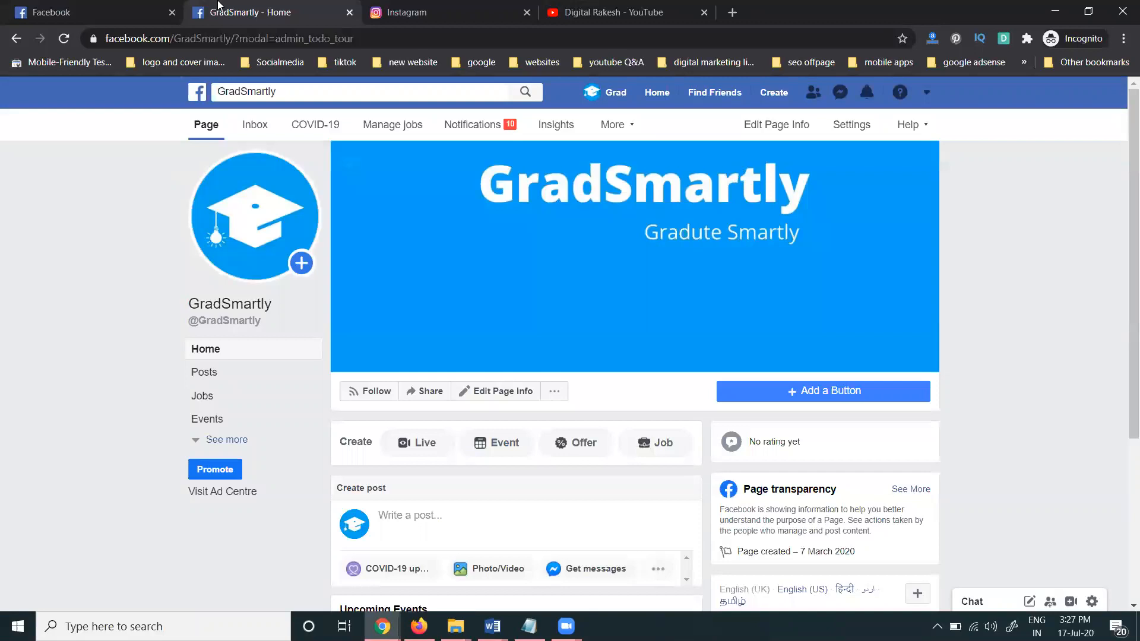
List 'facebook to instagram', 'instant and way message', 'instagram to fbpage', 'fb page to instagram' in Notepad, then minimise it
key(super+r)
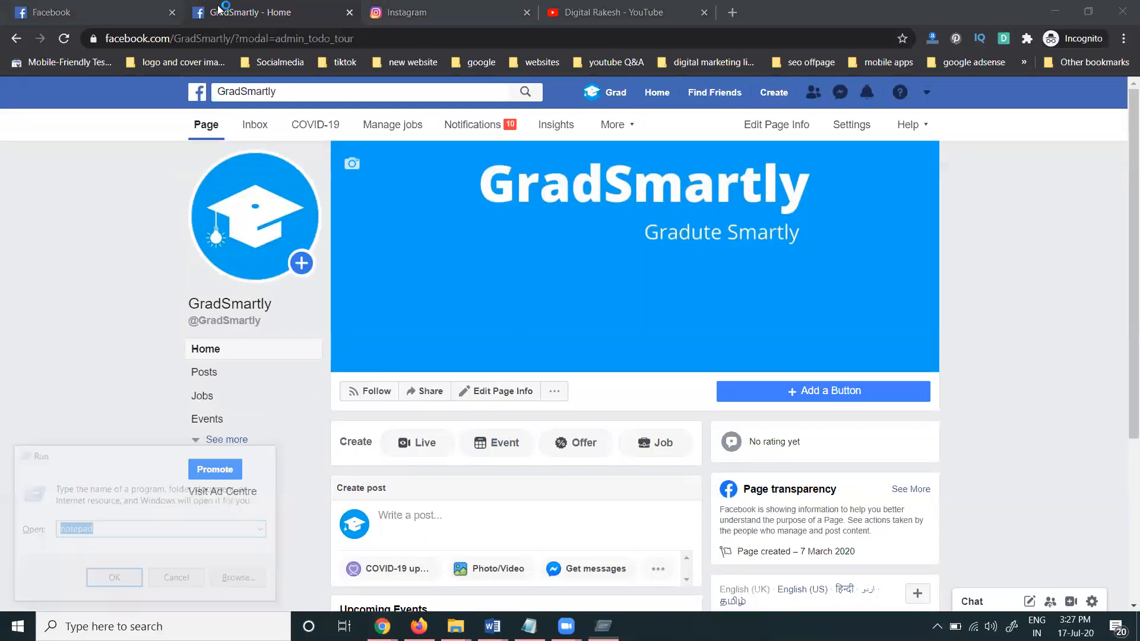
key(Return)
text(face)
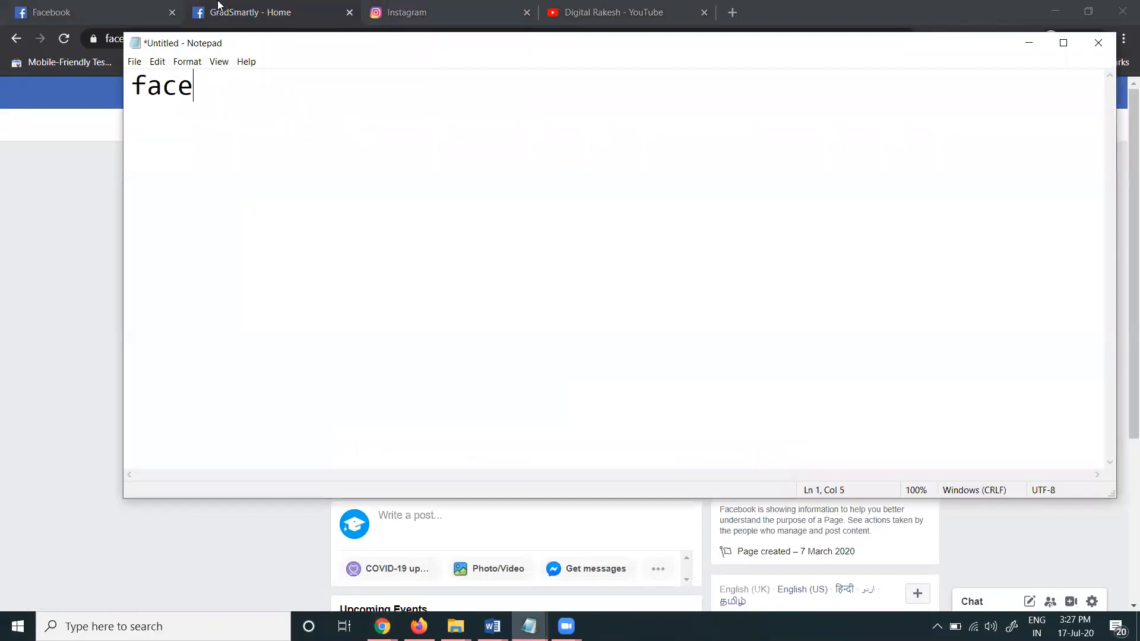
text(book to )
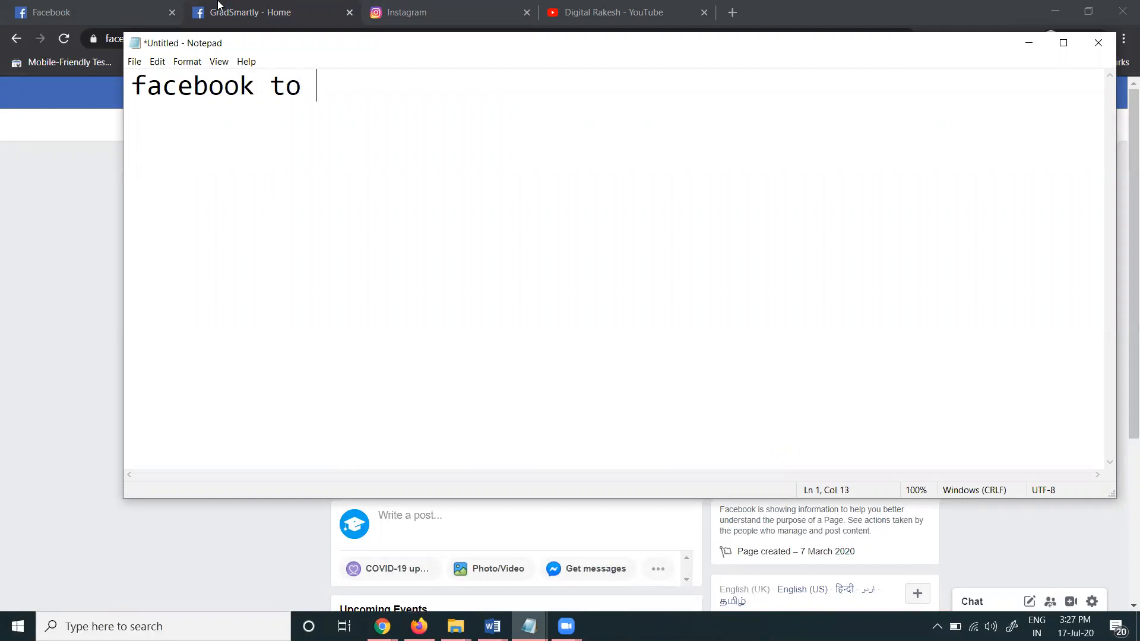
text(instagram)
key(Return)
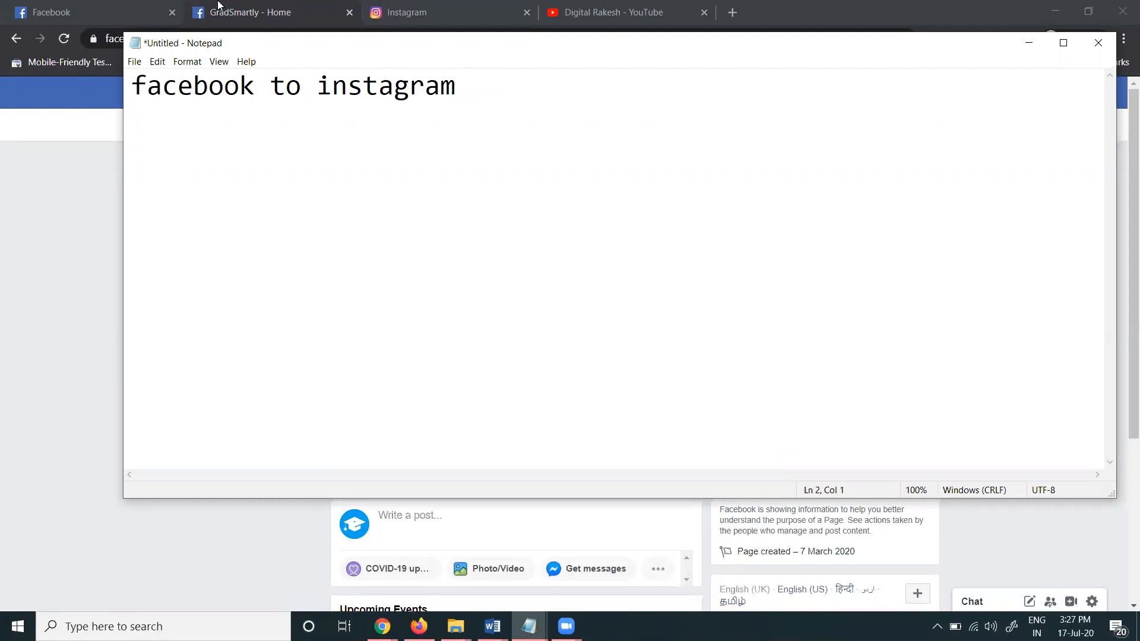
text(insta)
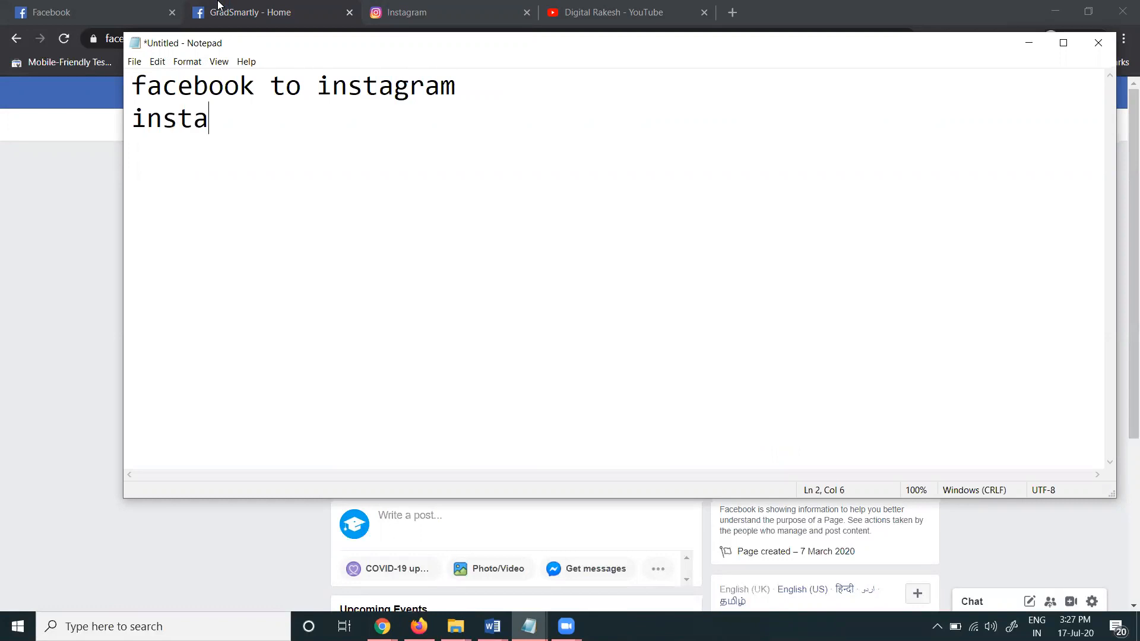
text(nt and )
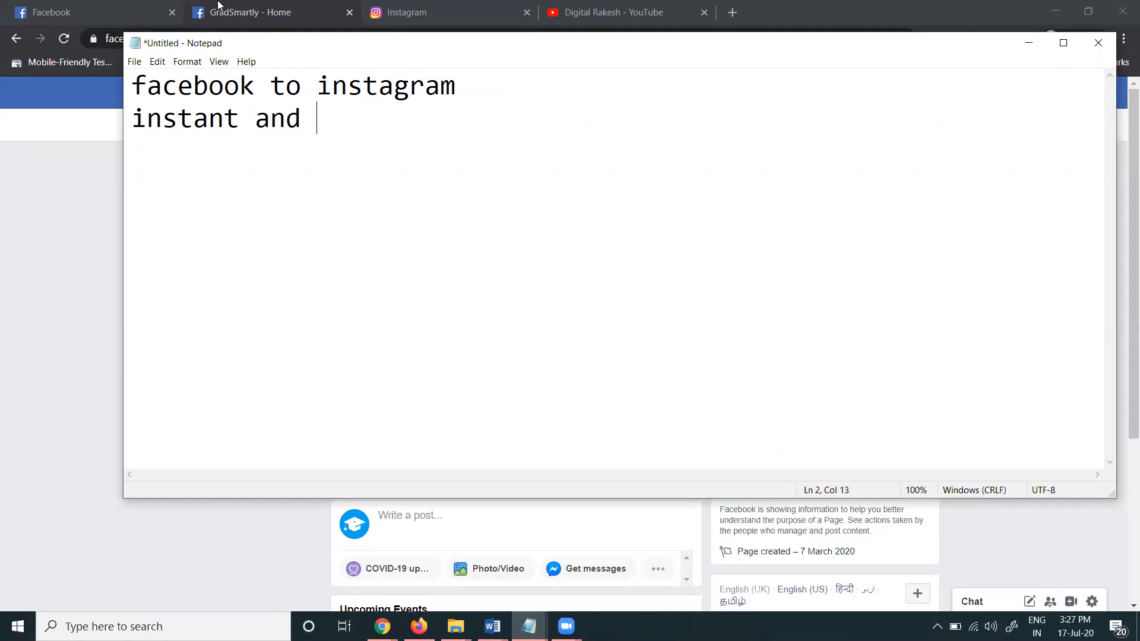
text(way message)
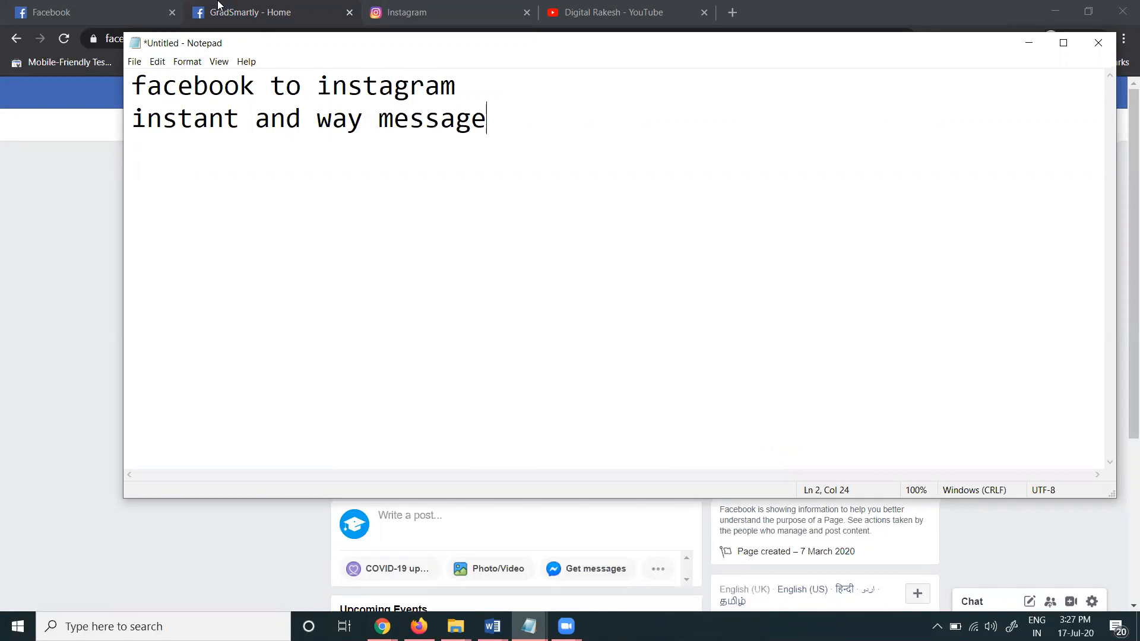
key(Return)
text(instagram to fbpage)
key(Return)
text(fb page to instagram)
key(Return)
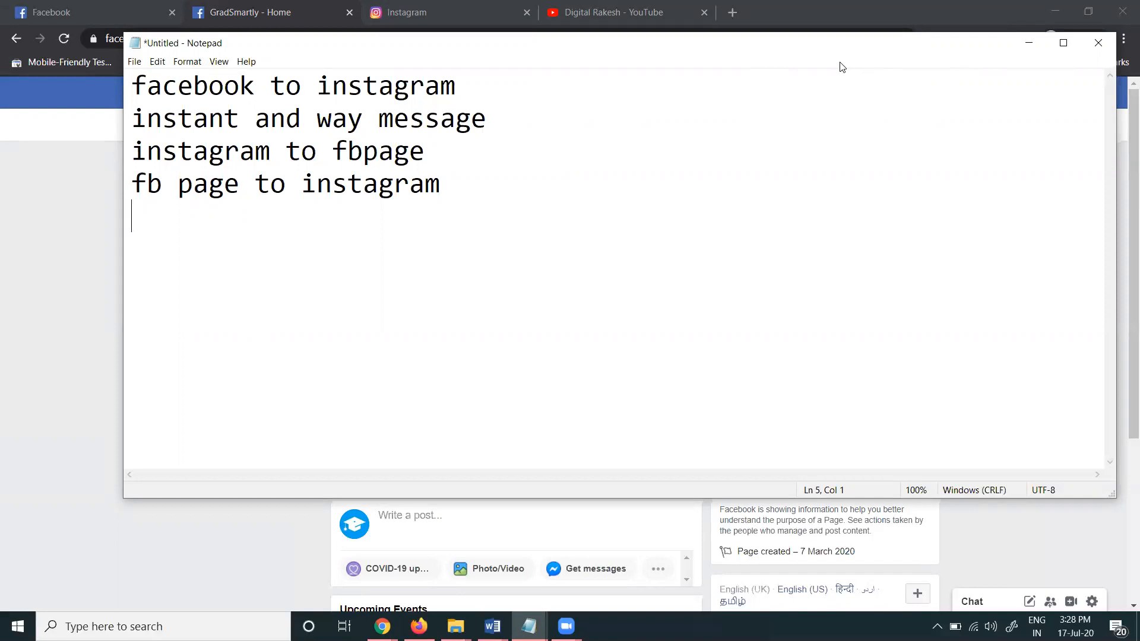
click(1029, 44)
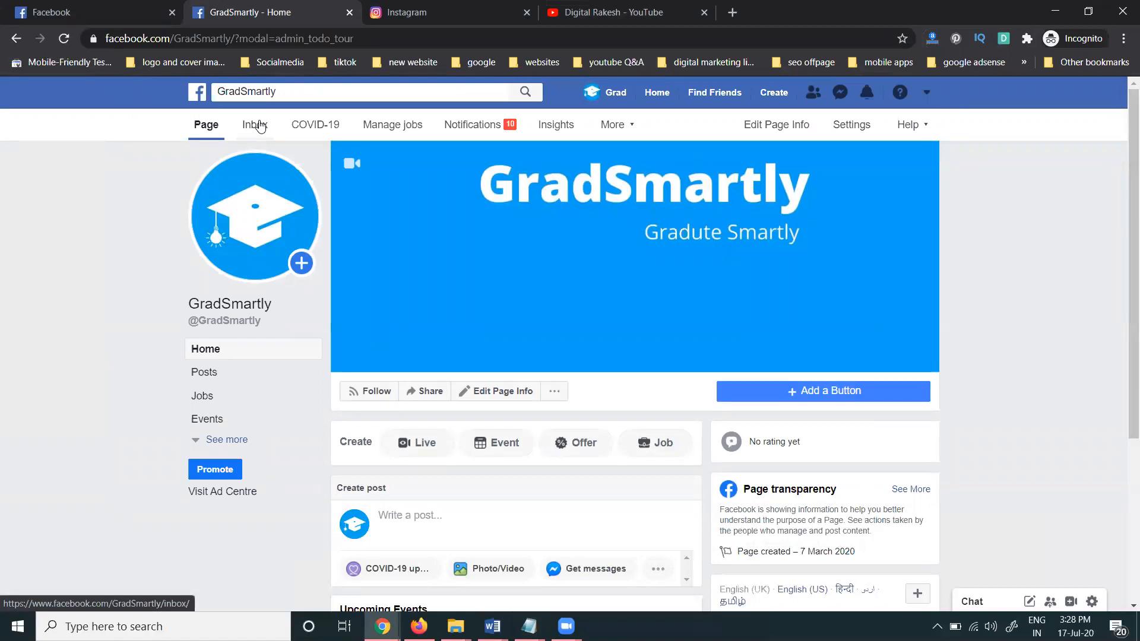
Browse the inbox's Instagram, Instagram Direct, Messenger and All messages views, then open Automated responses
click(259, 125)
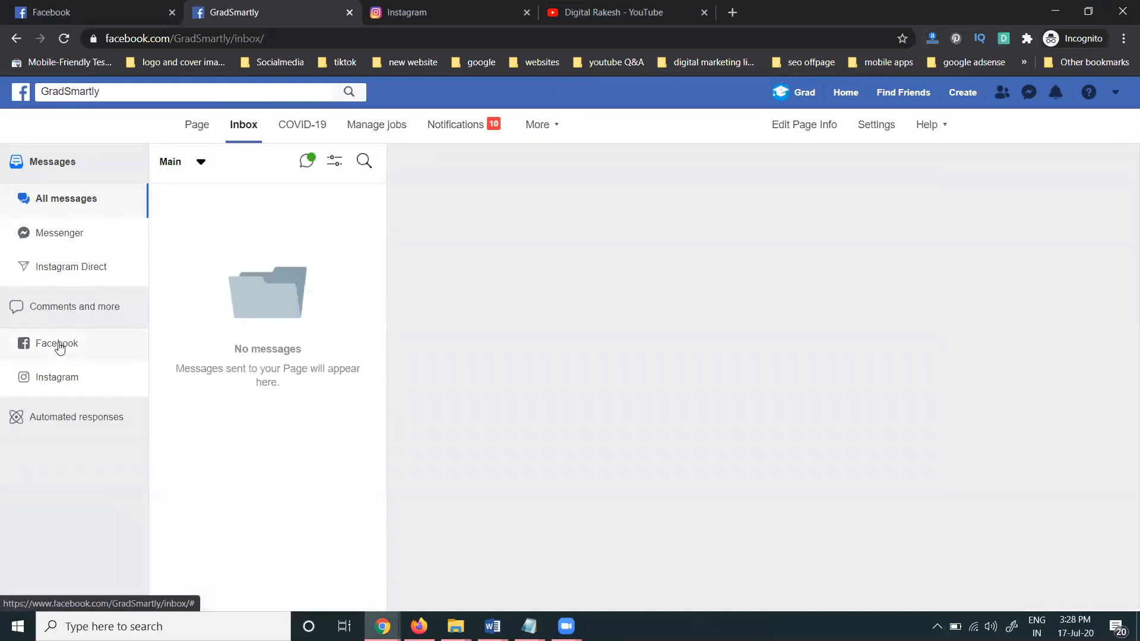
click(45, 377)
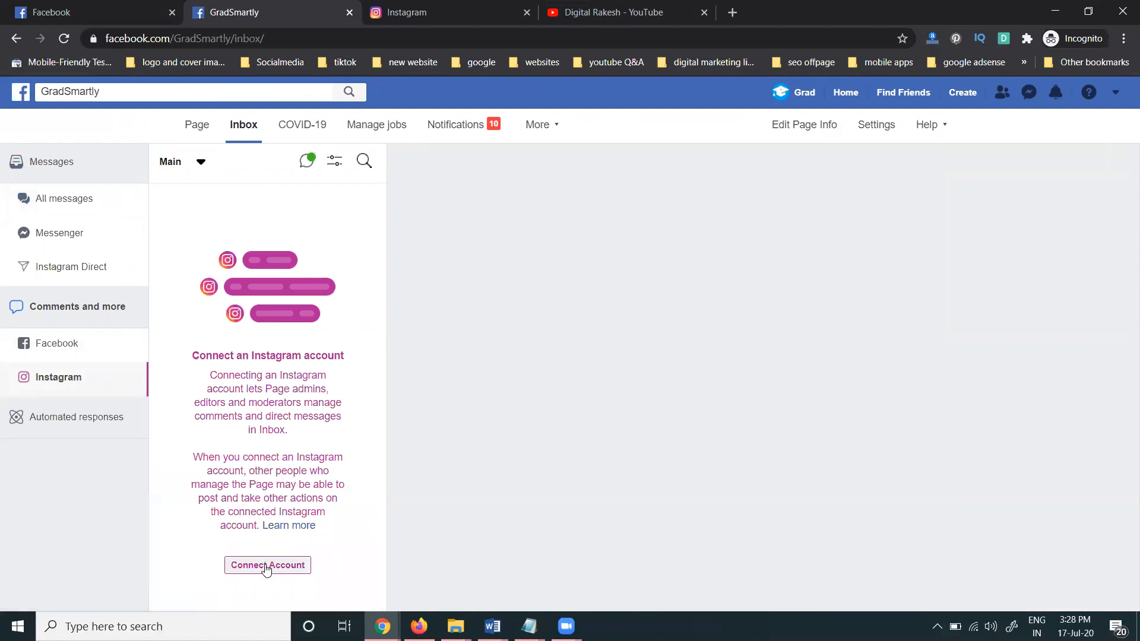
click(76, 267)
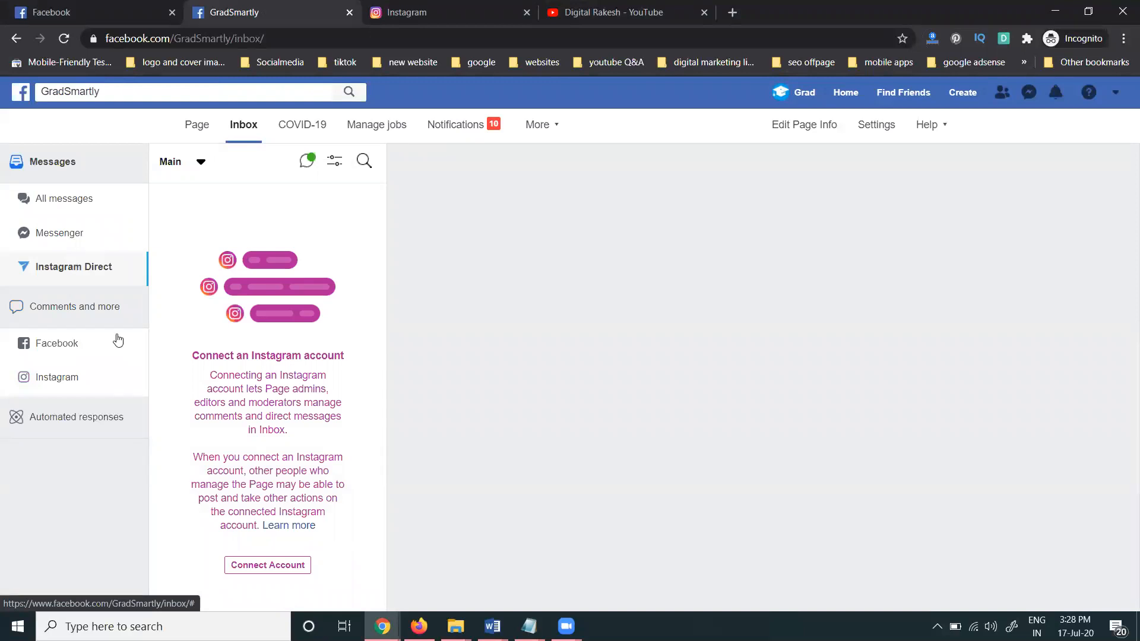
click(79, 235)
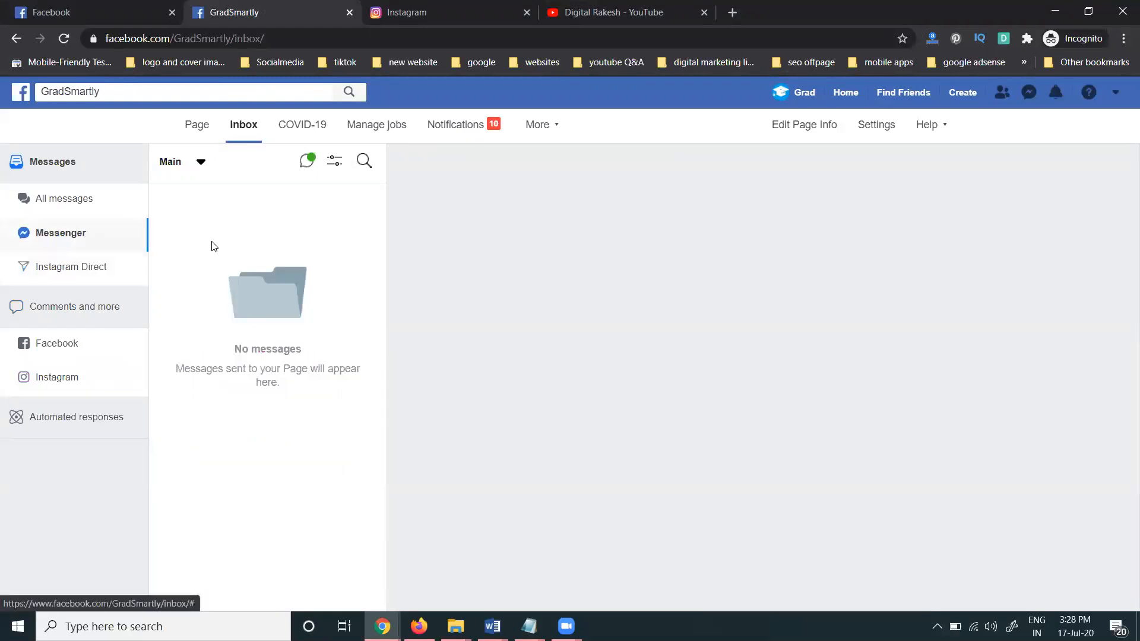
click(85, 200)
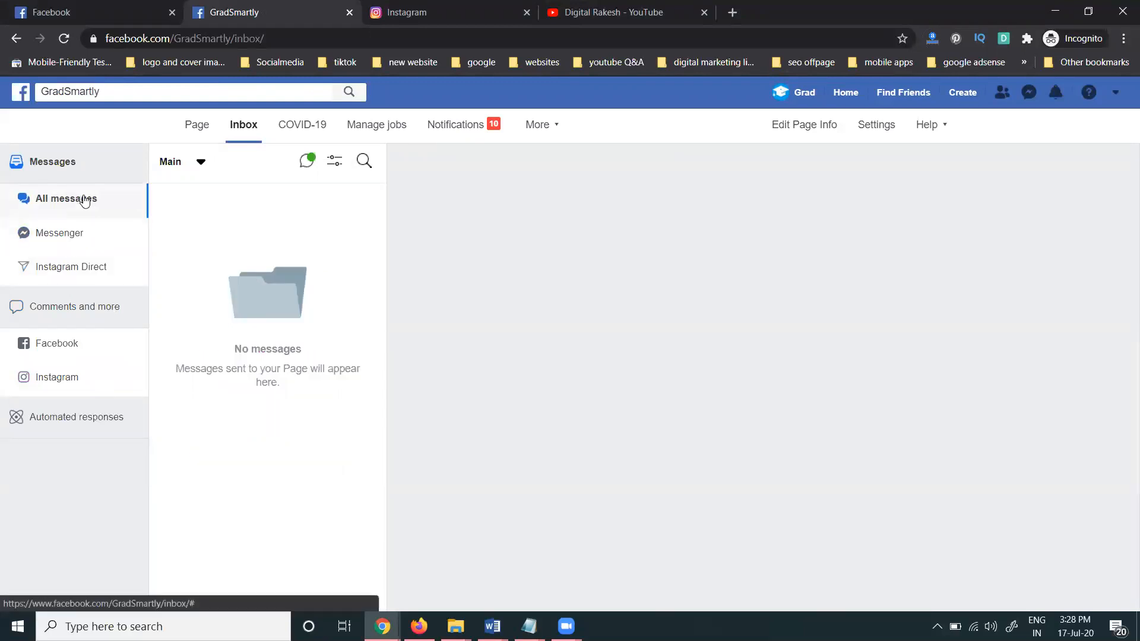
click(67, 427)
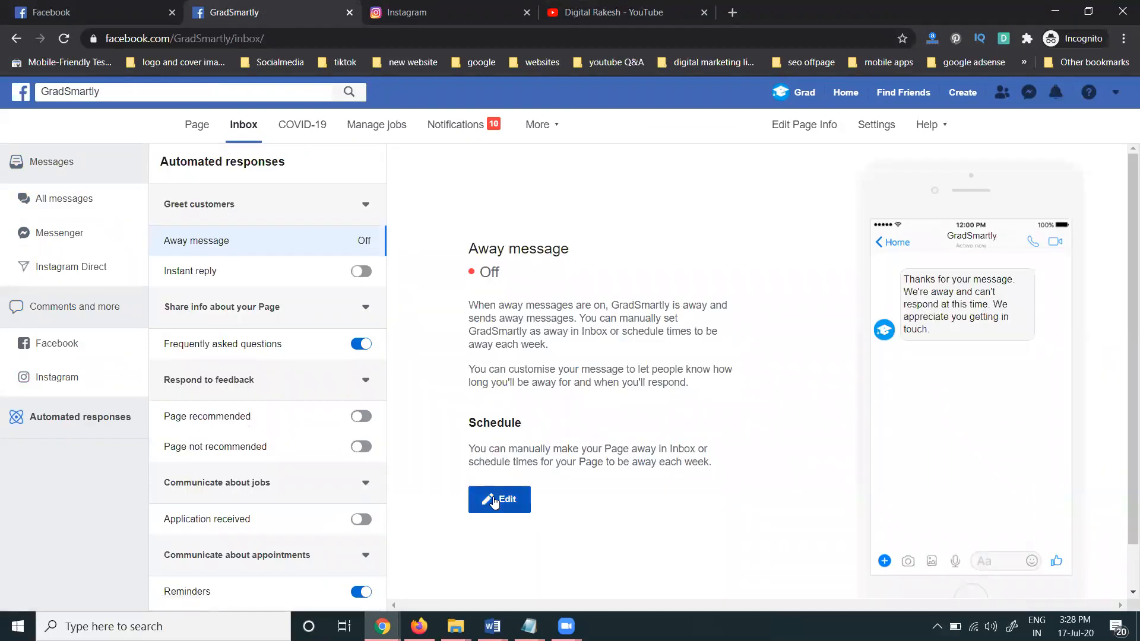
Review the away message and instant reply text in their editors without saving, then return home
click(494, 501)
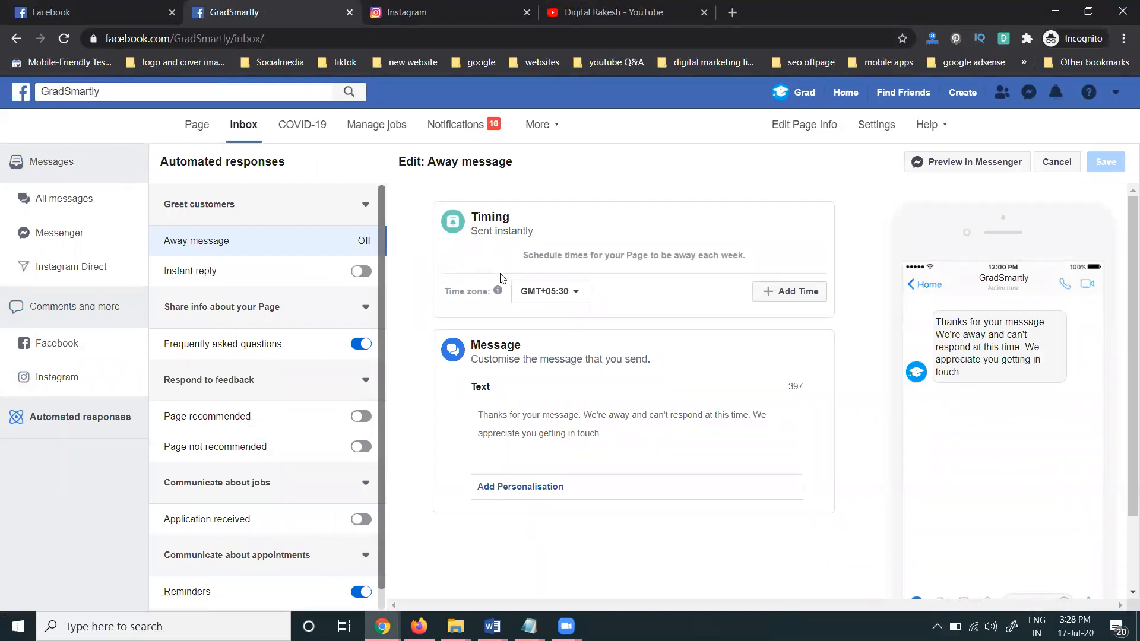
click(266, 272)
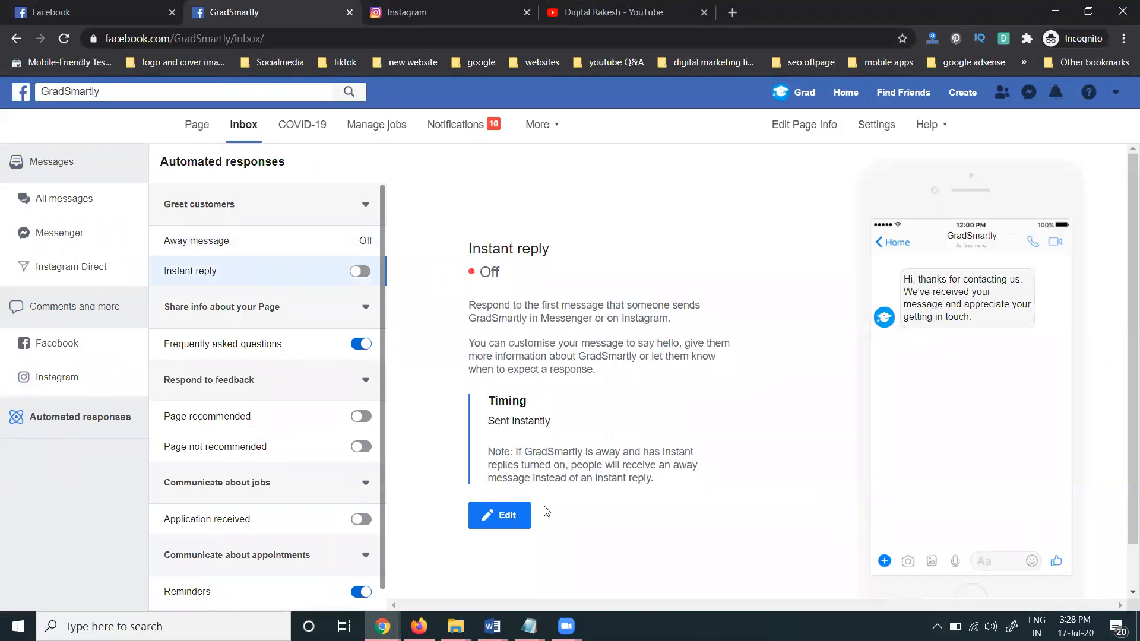
click(509, 515)
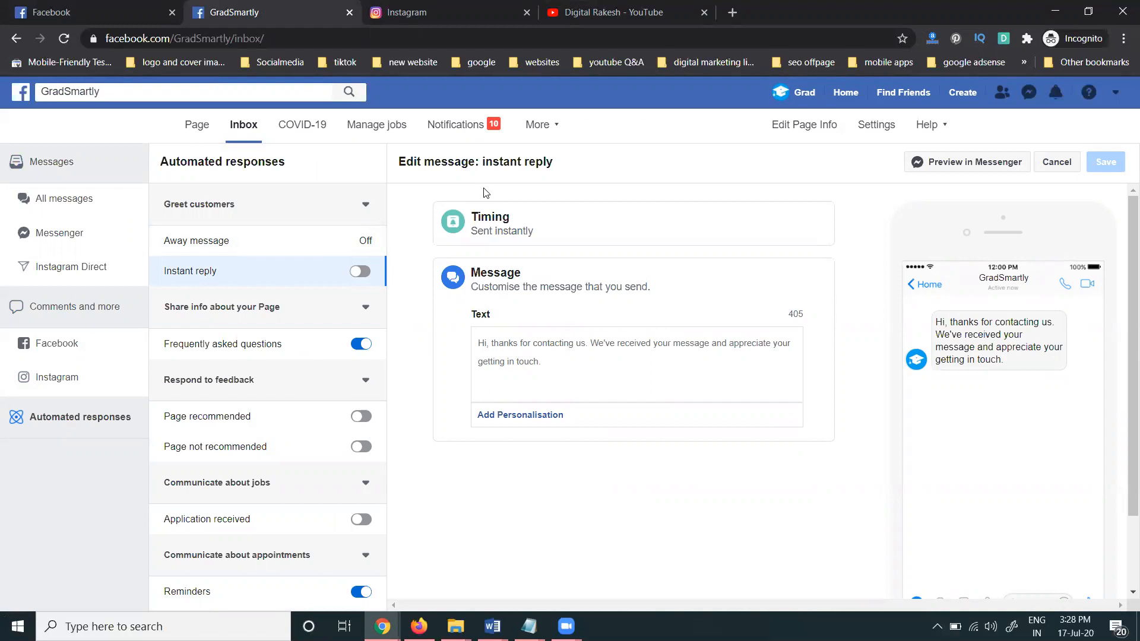
click(200, 127)
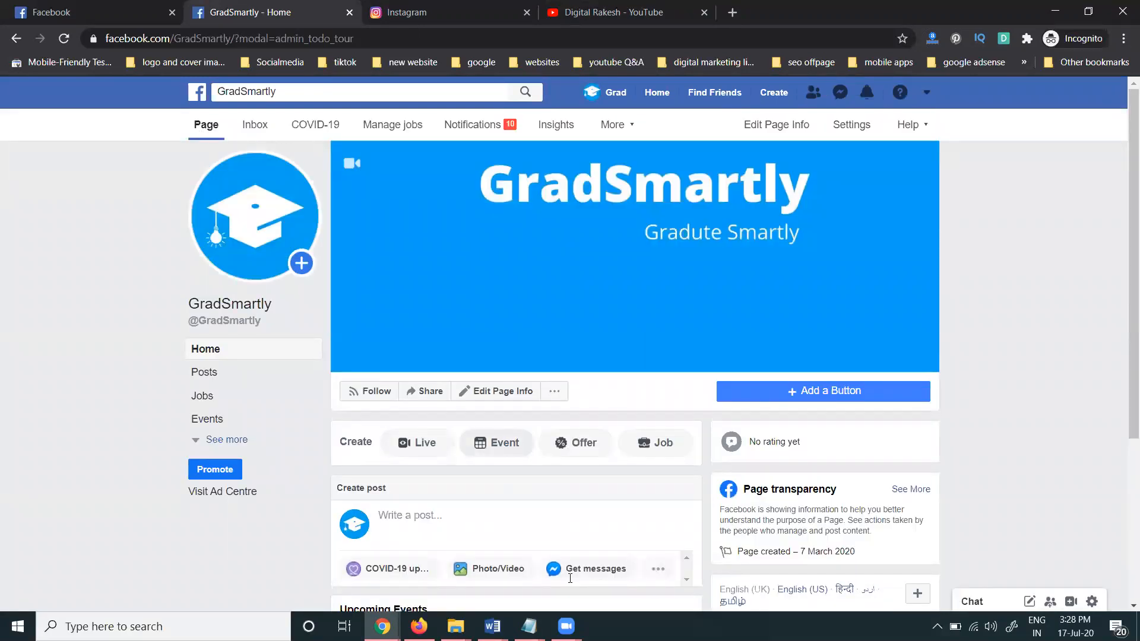
key(alt+Tab)
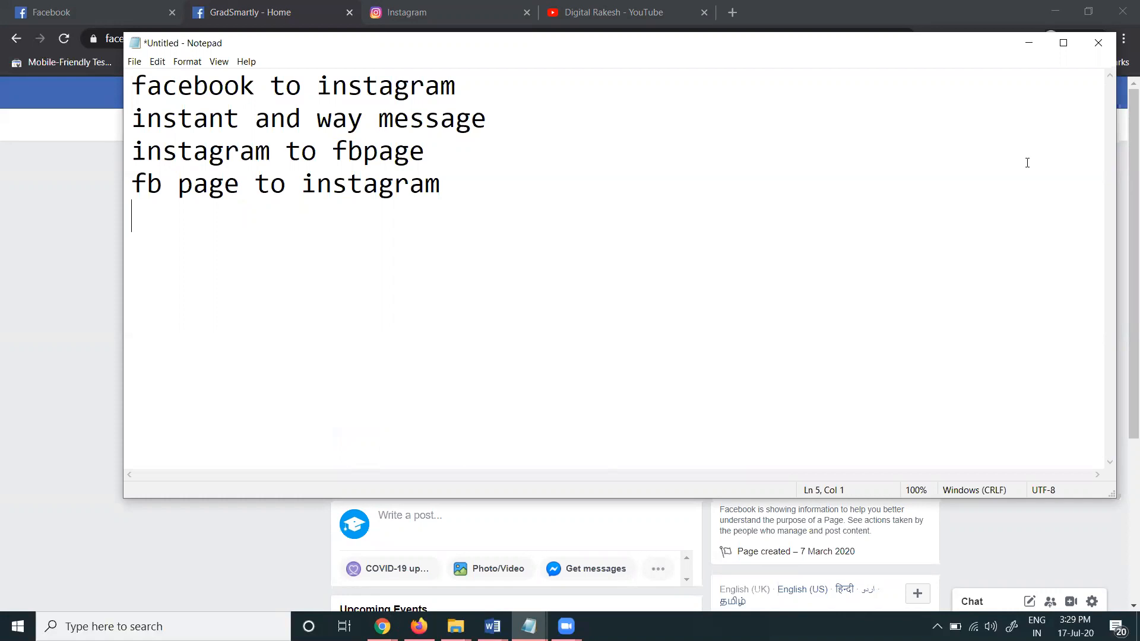
click(1028, 43)
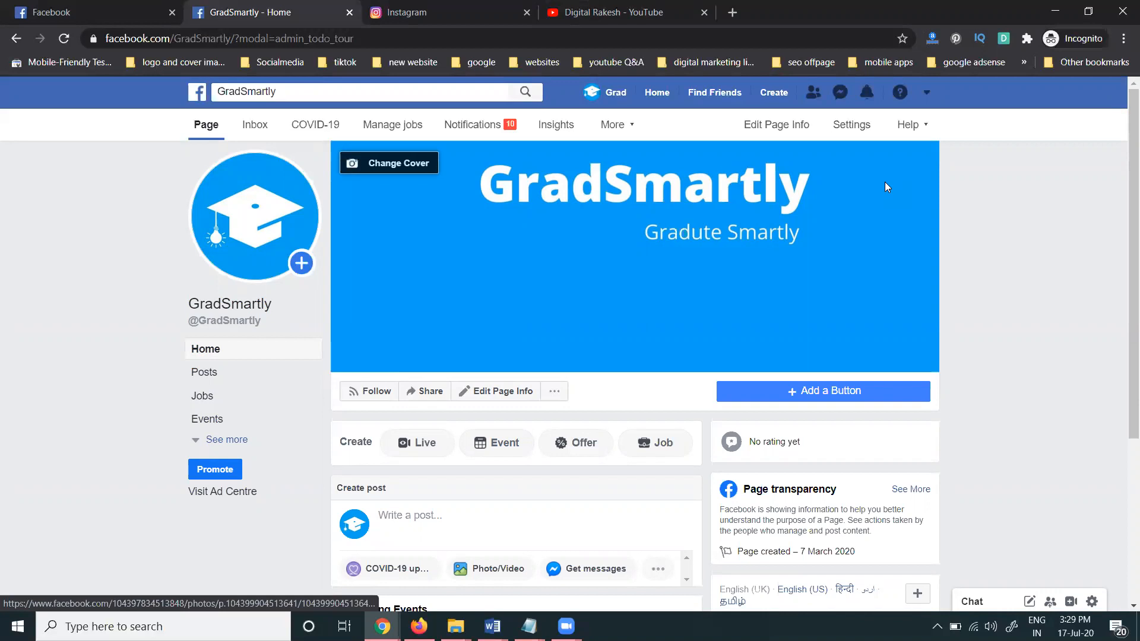
In Page Settings, check Page roles, then choose Connect Account under Instagram
click(838, 130)
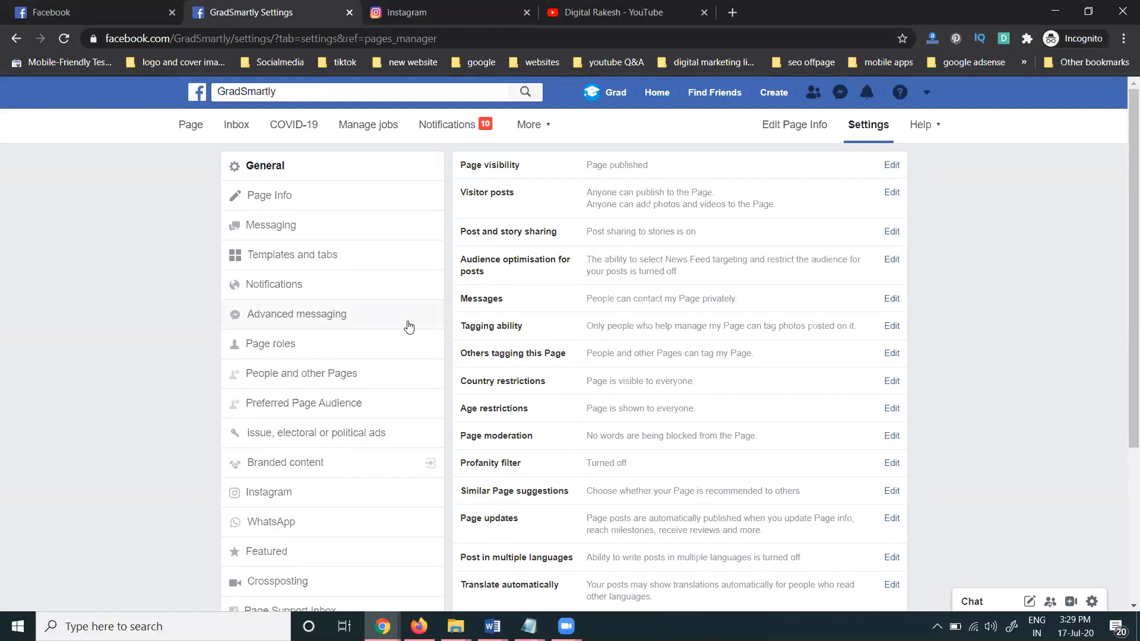
click(318, 342)
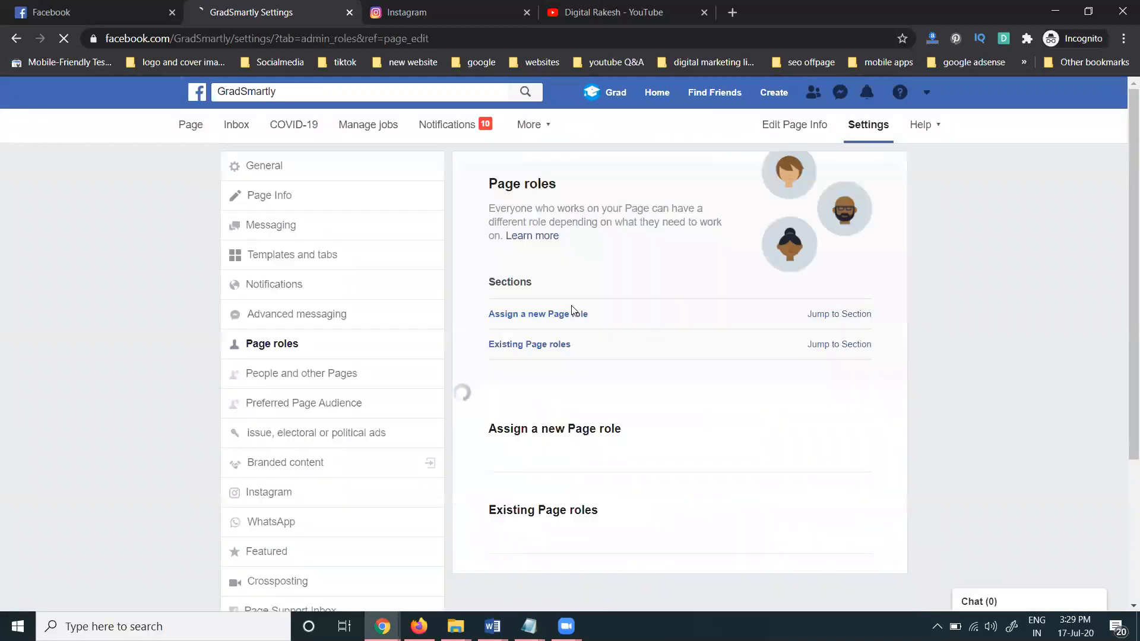
scroll(571, 305, down, 3)
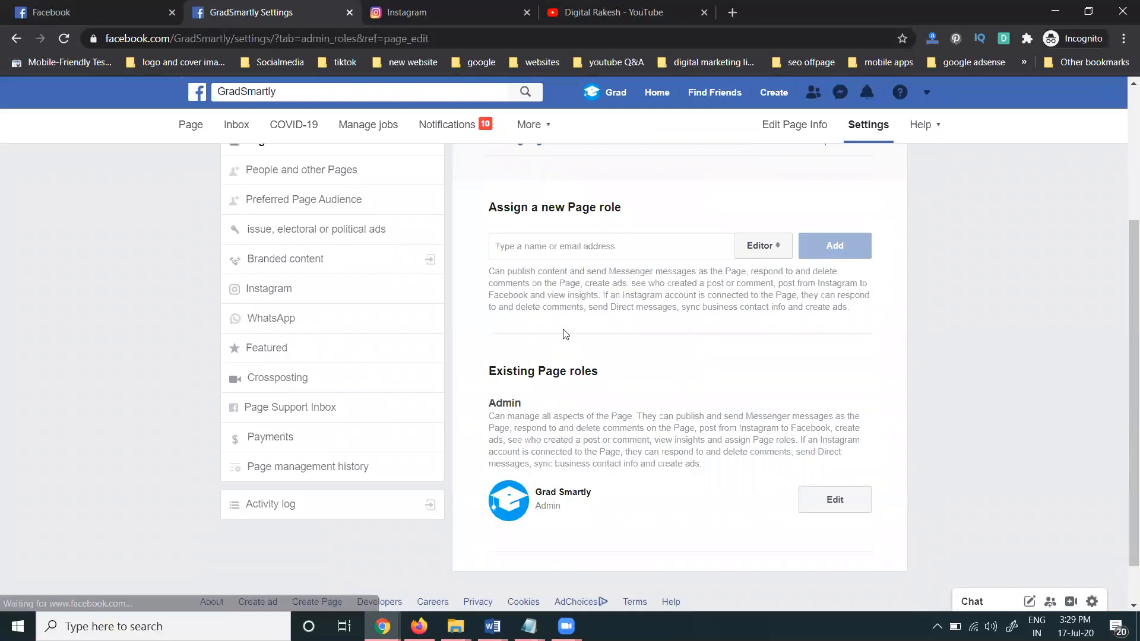
click(292, 292)
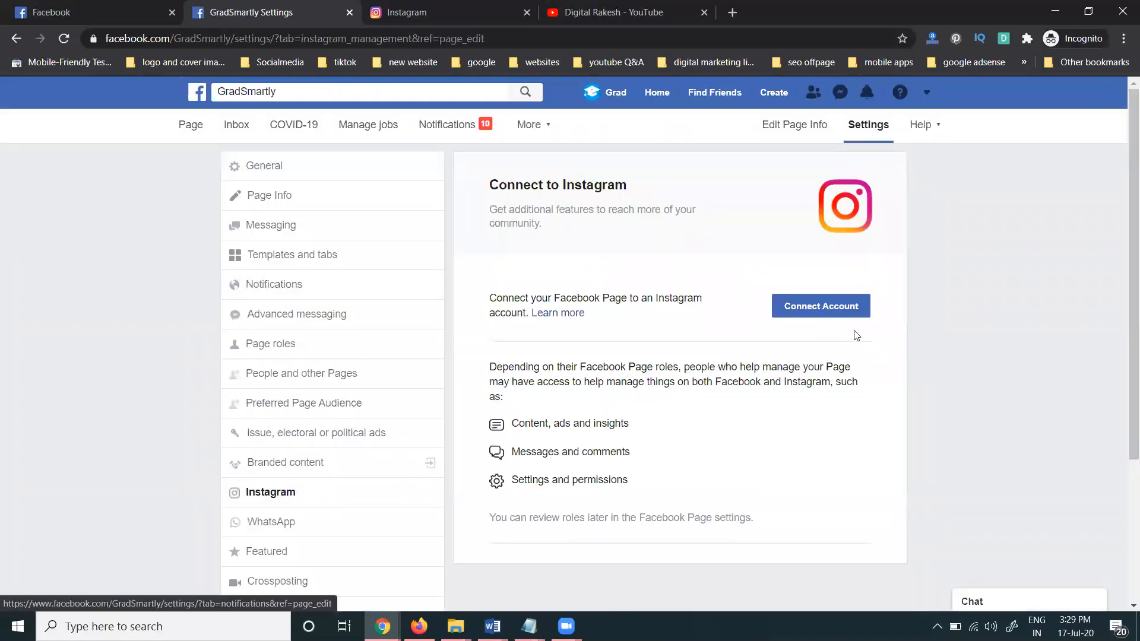
click(828, 307)
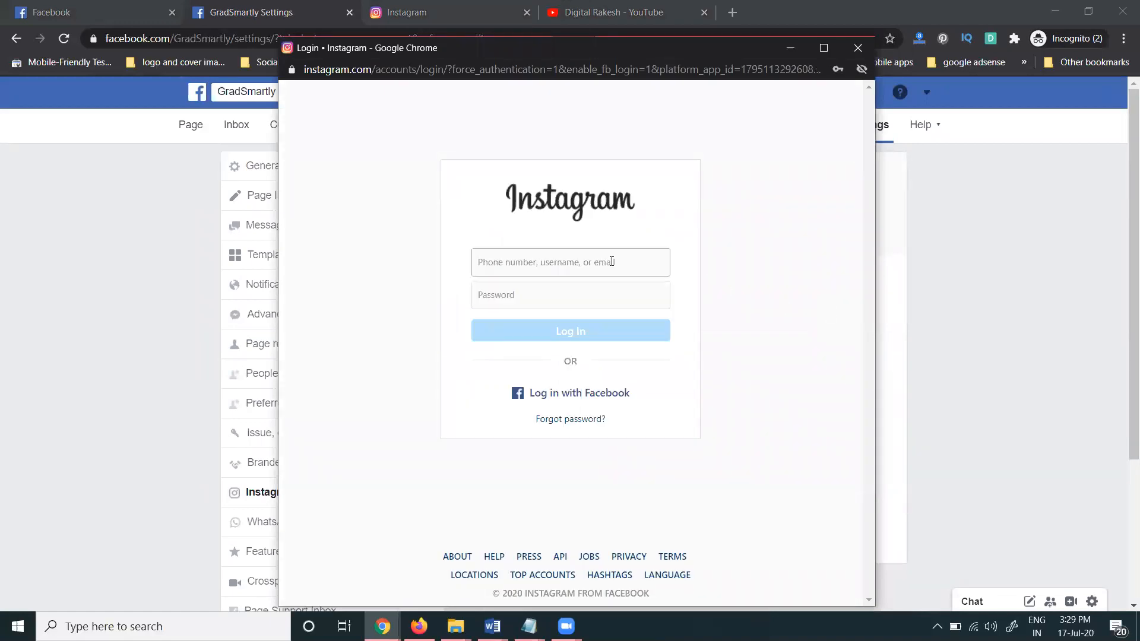
Log in to the GradSmartly Instagram account in the popup and save the login info
click(612, 261)
click(714, 261)
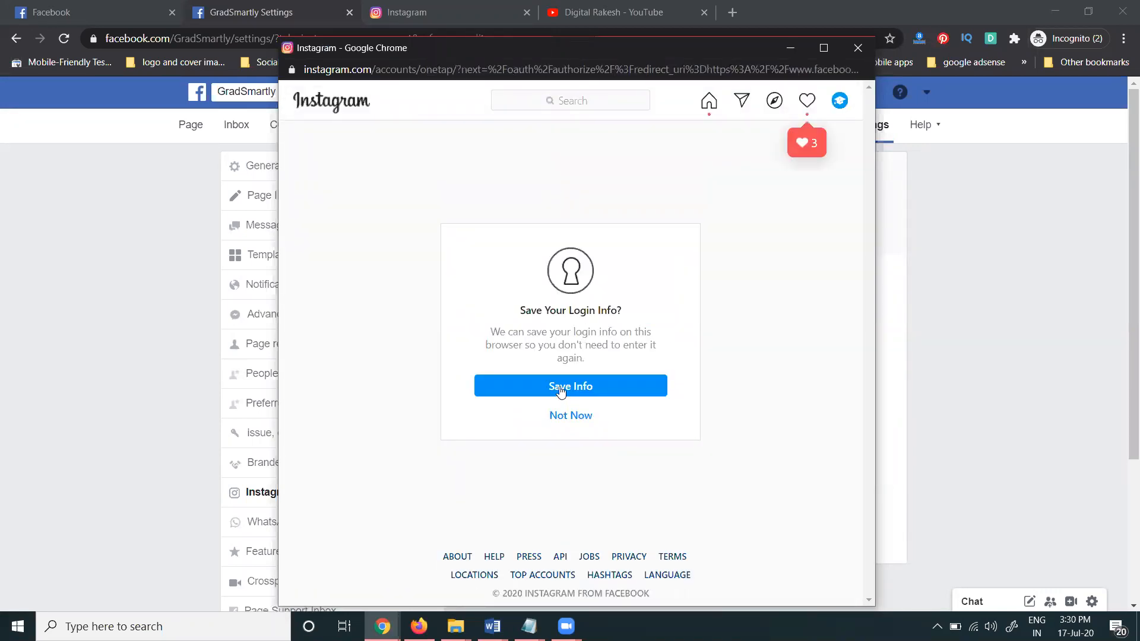
click(559, 389)
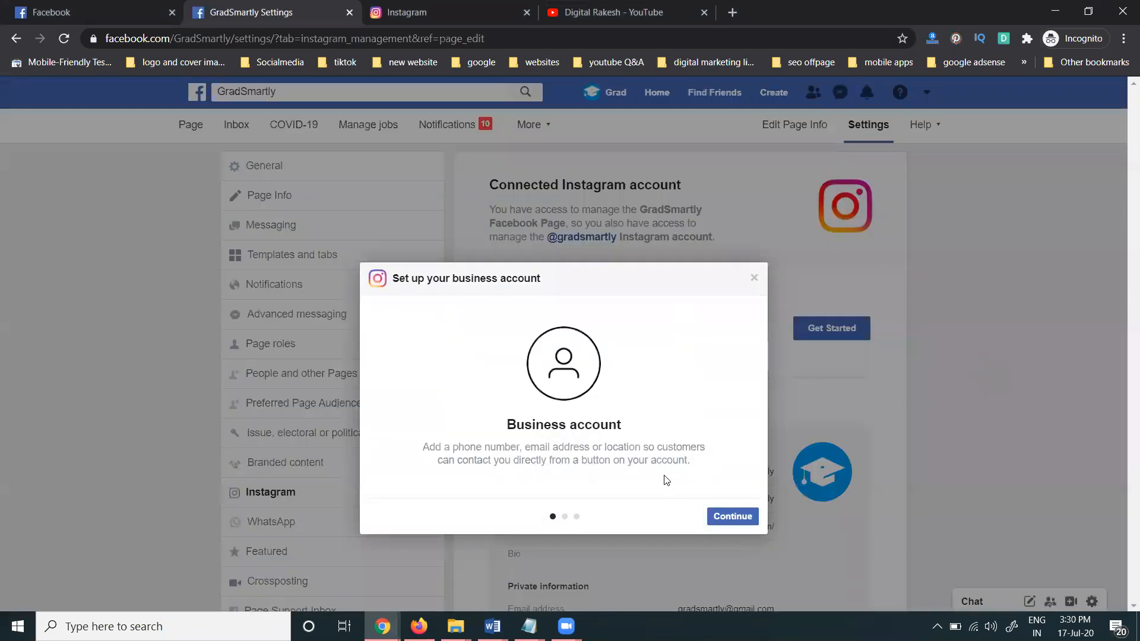
Step through the business account intro and log in to Instagram again with the saved credentials
click(732, 516)
click(732, 517)
click(731, 516)
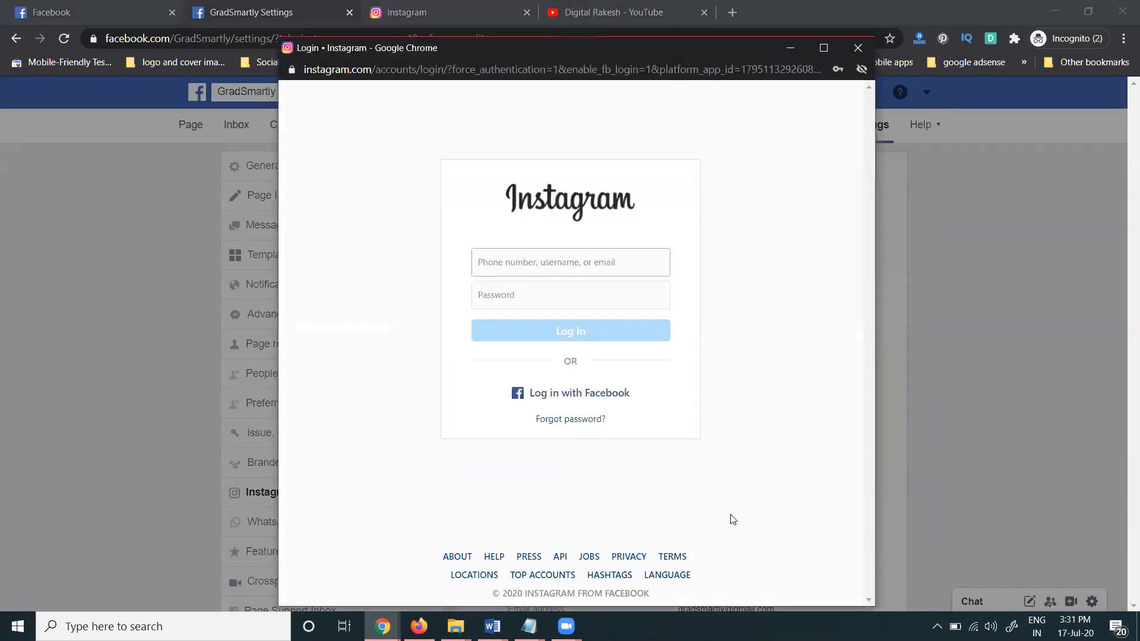
click(562, 266)
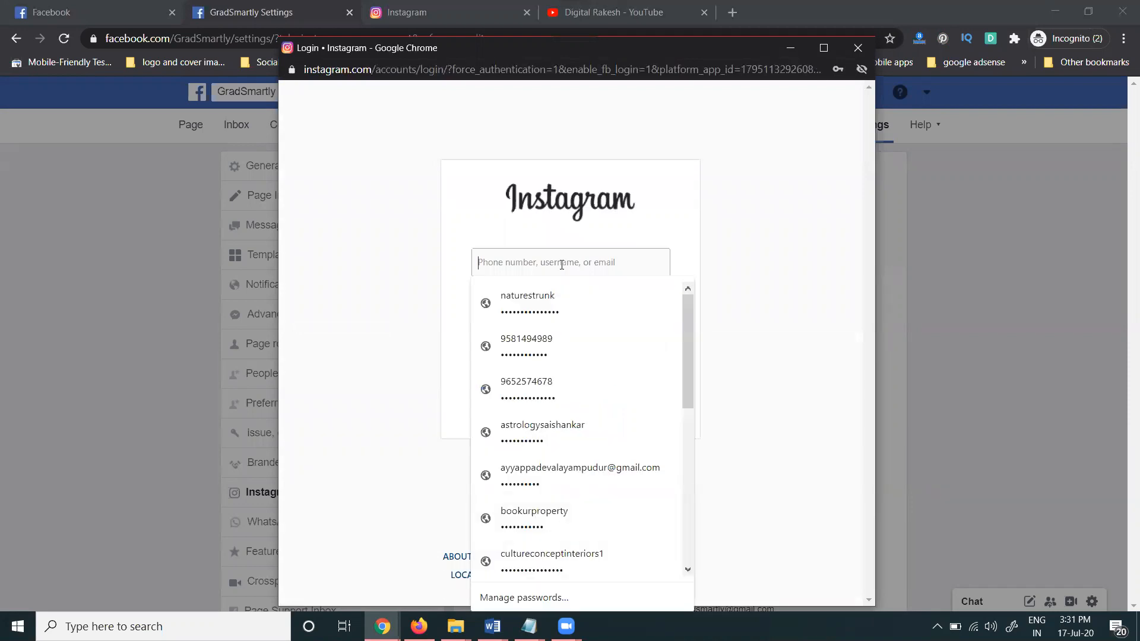
click(748, 279)
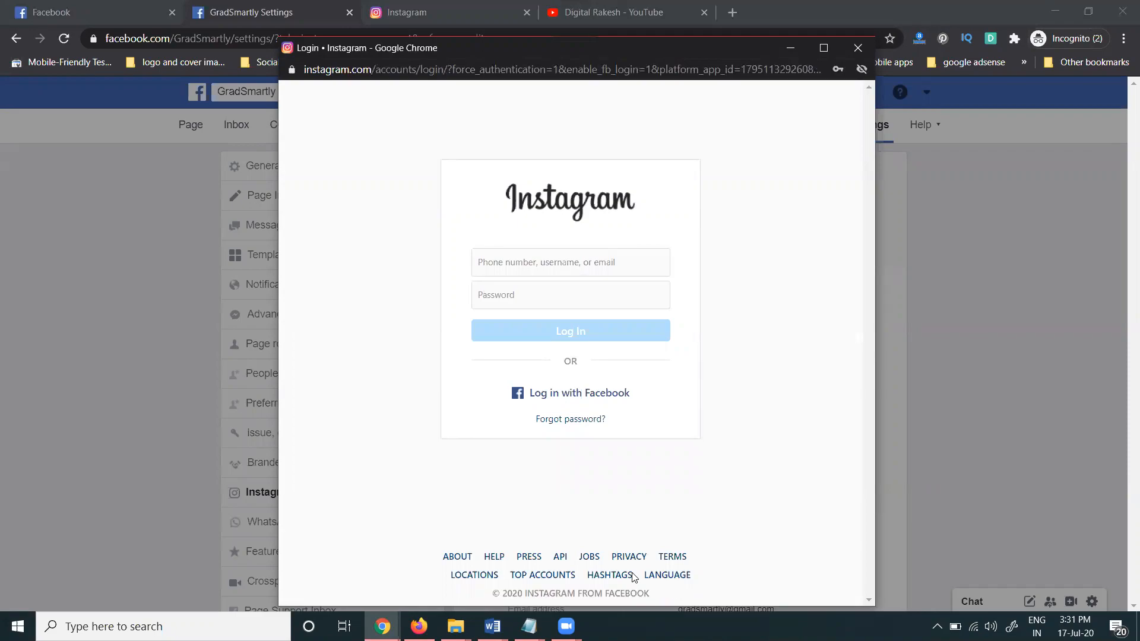
key(ctrl+v)
click(590, 295)
click(535, 324)
click(537, 331)
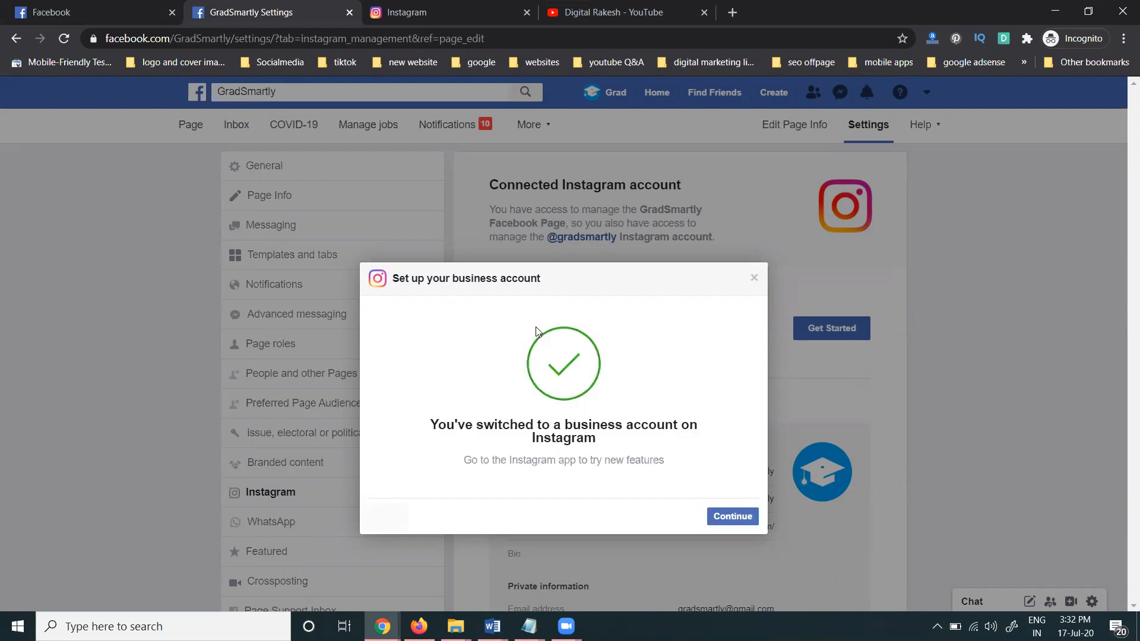
Continue past the business account confirmation and submit the imported contact details
click(731, 520)
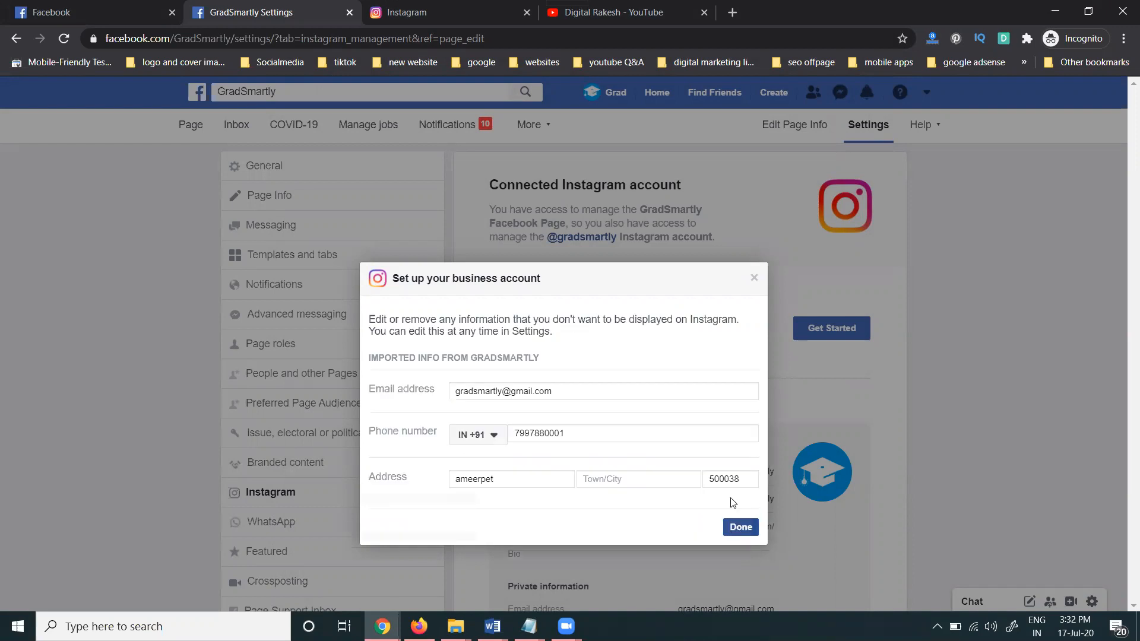
click(618, 8)
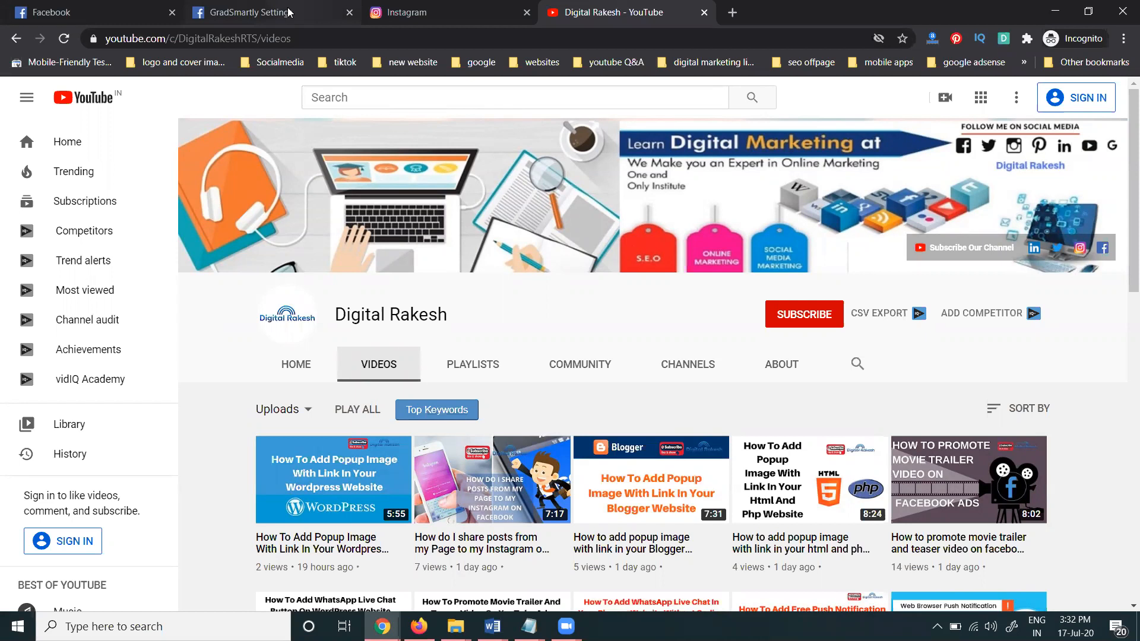
click(270, 12)
click(736, 527)
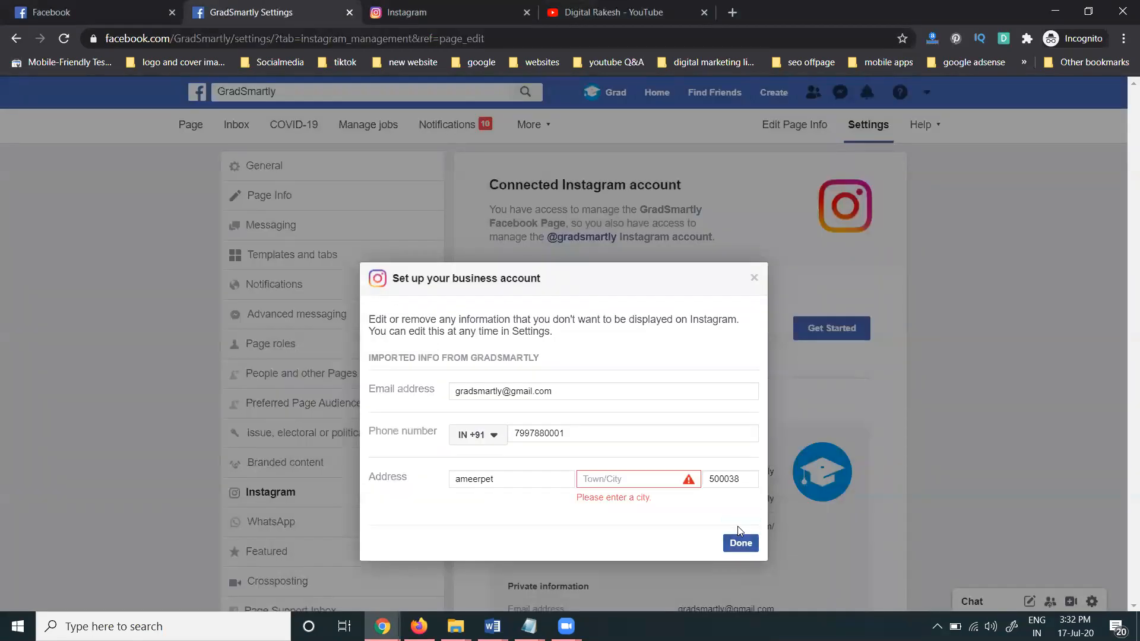
Set Town/City to Secunderabad instead of the hyderabad suggestions and save the contact details
click(646, 478)
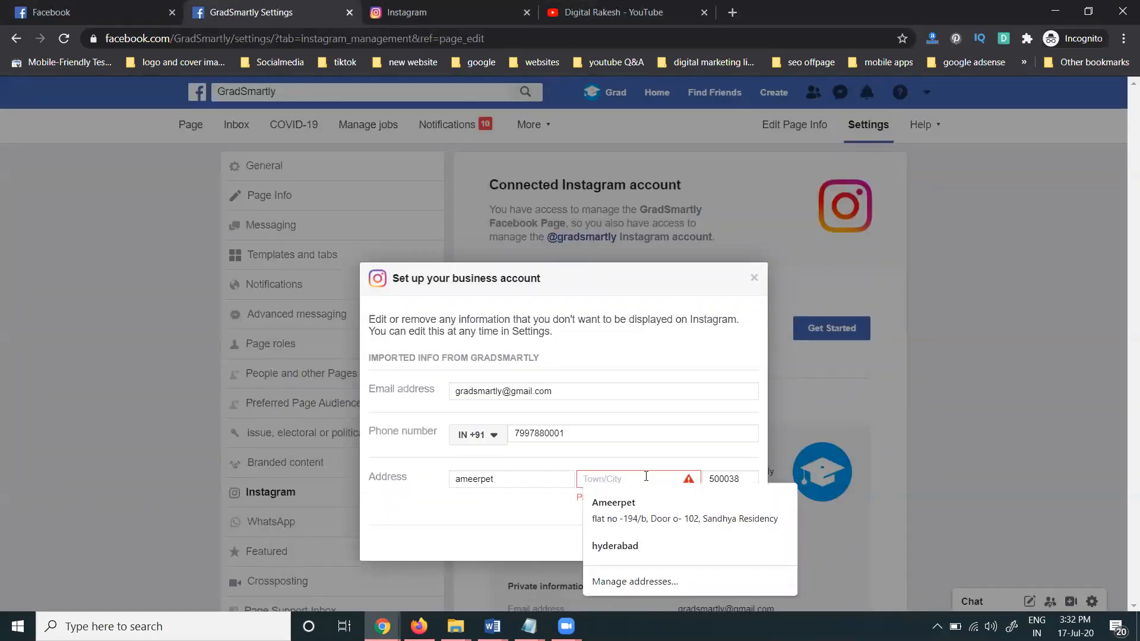
click(621, 547)
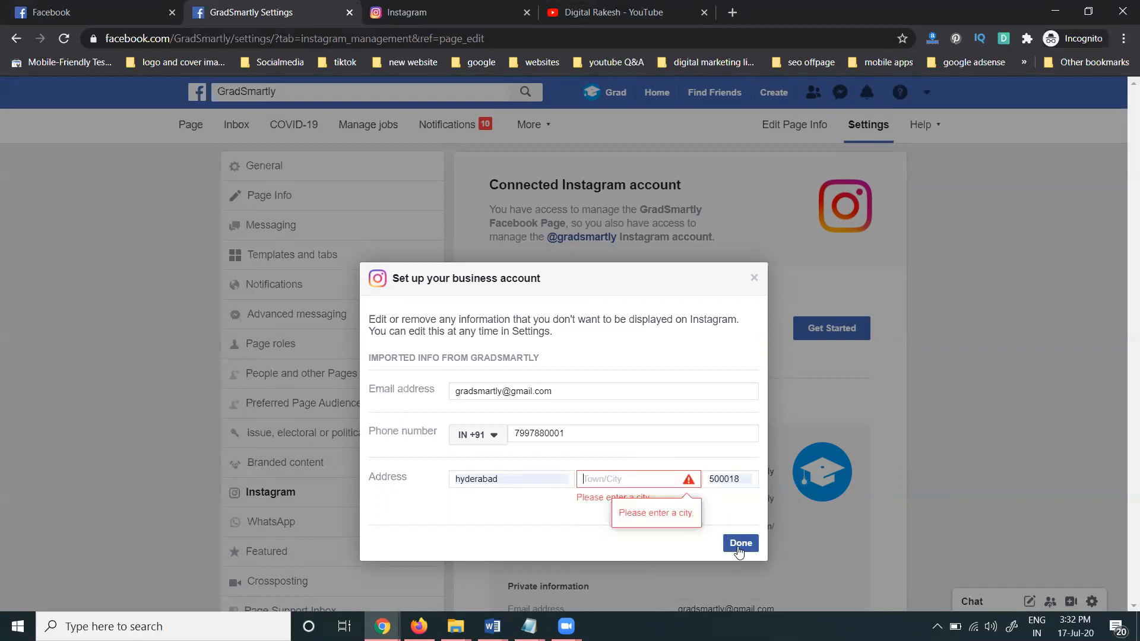
click(669, 484)
text(hyderabad)
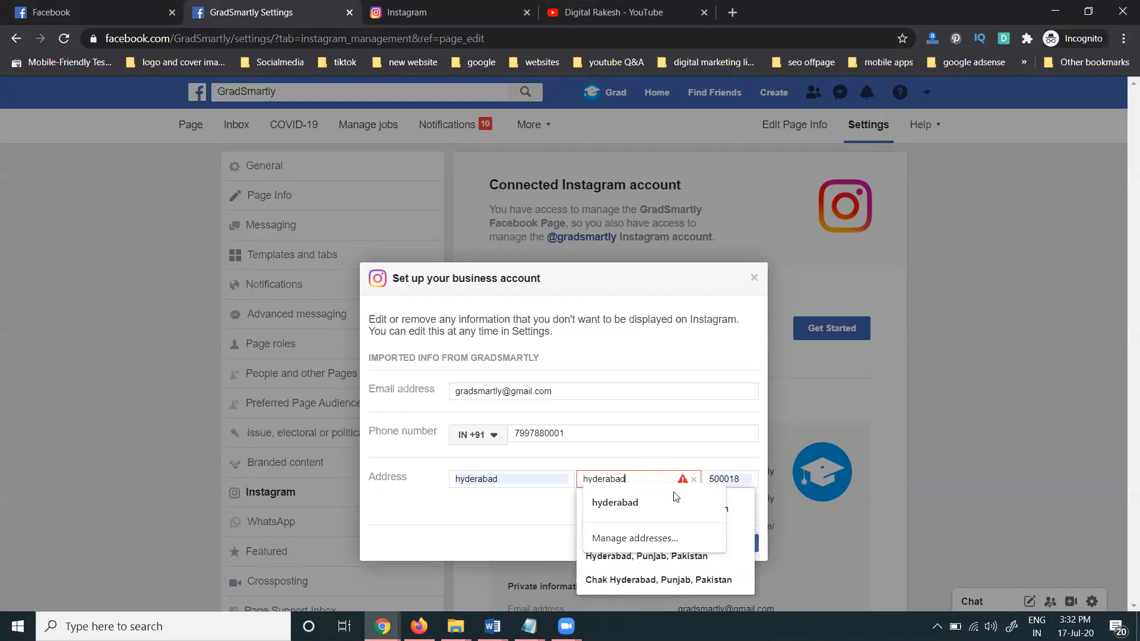
click(659, 502)
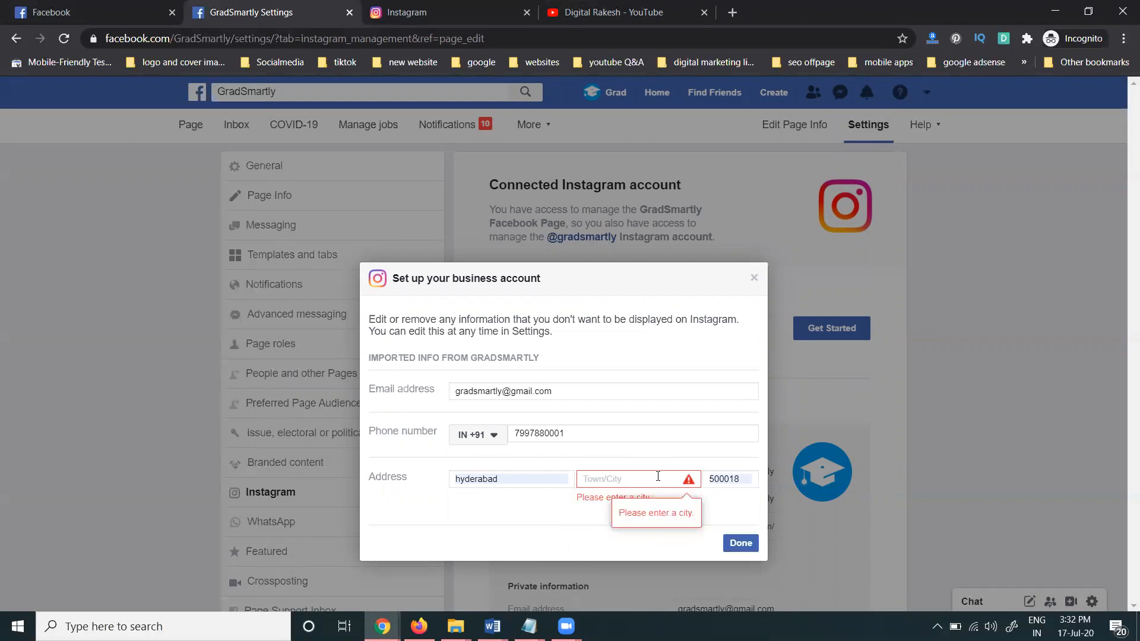
click(658, 476)
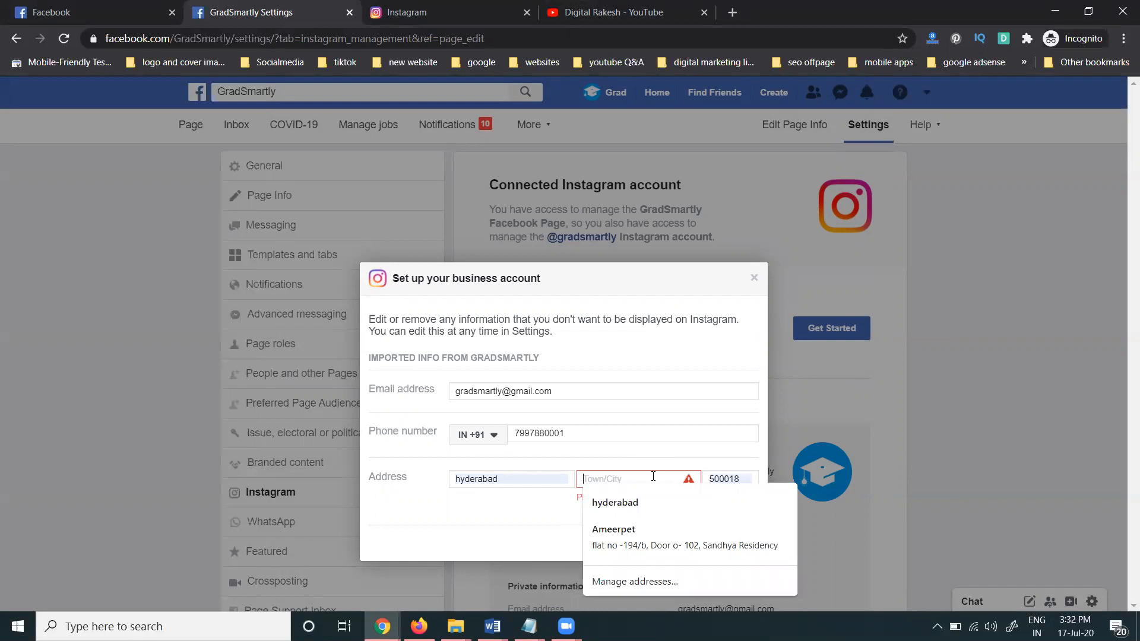
text(hyderabad)
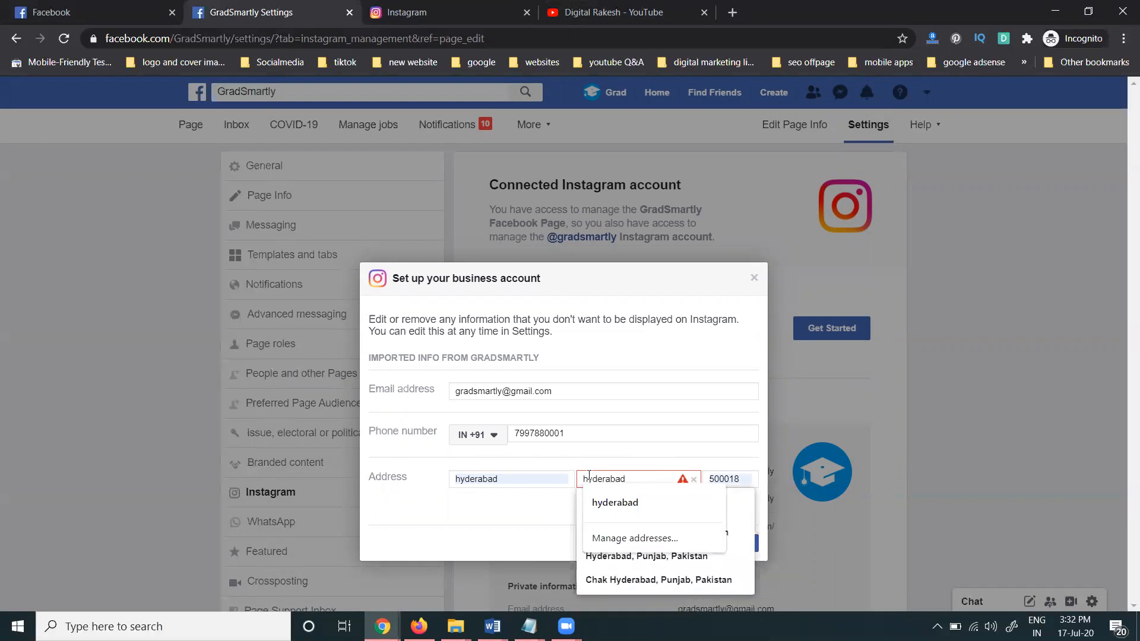
click(551, 505)
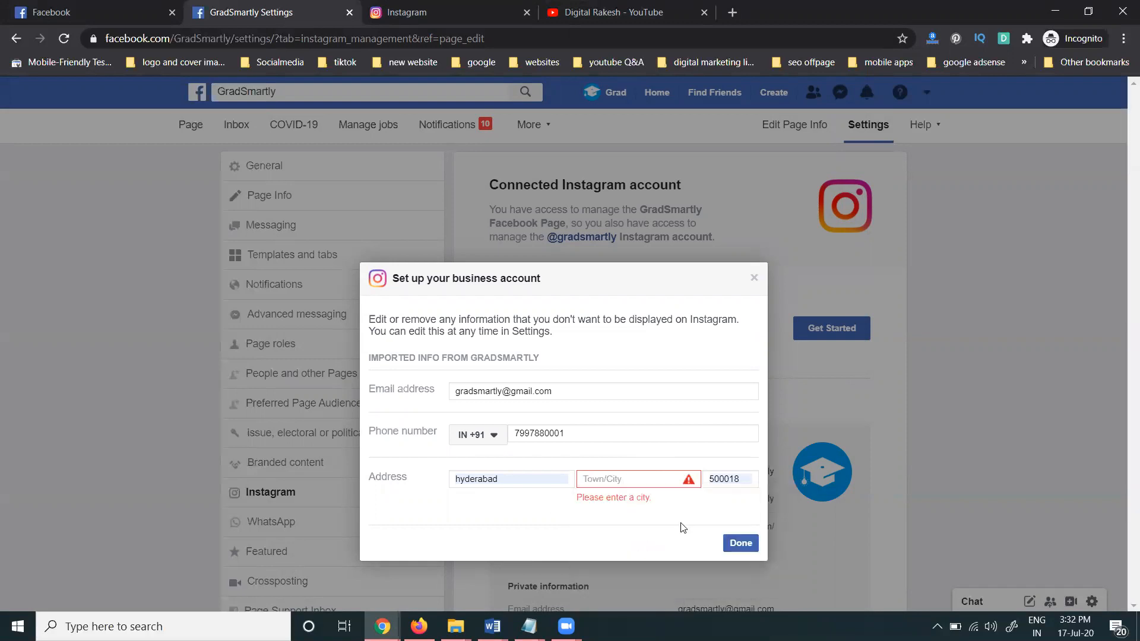
click(689, 481)
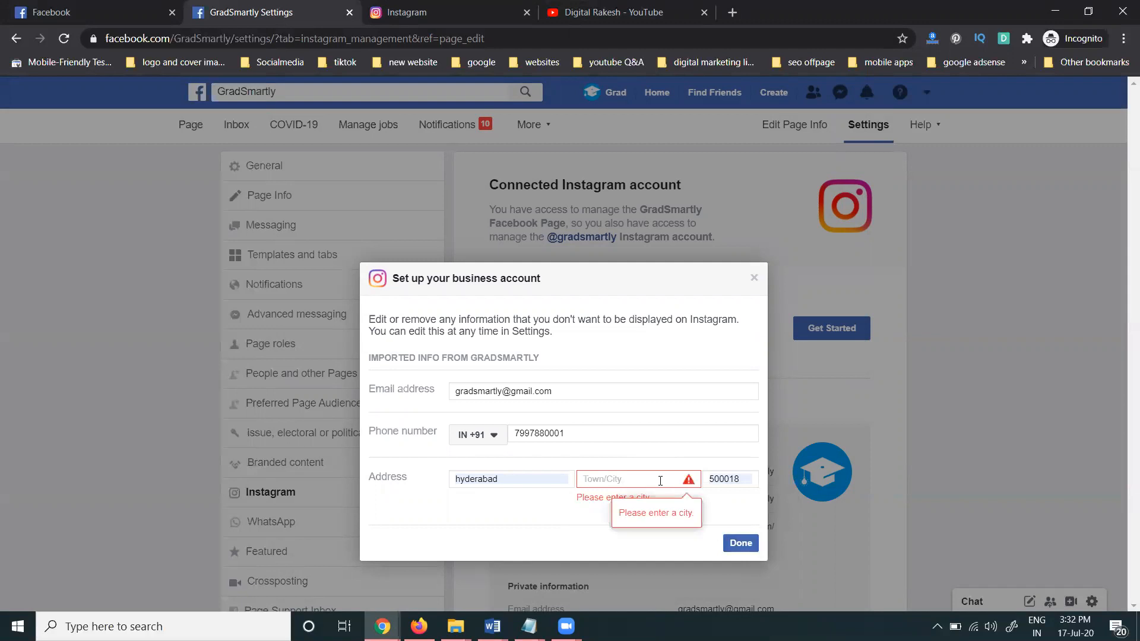
text(sec)
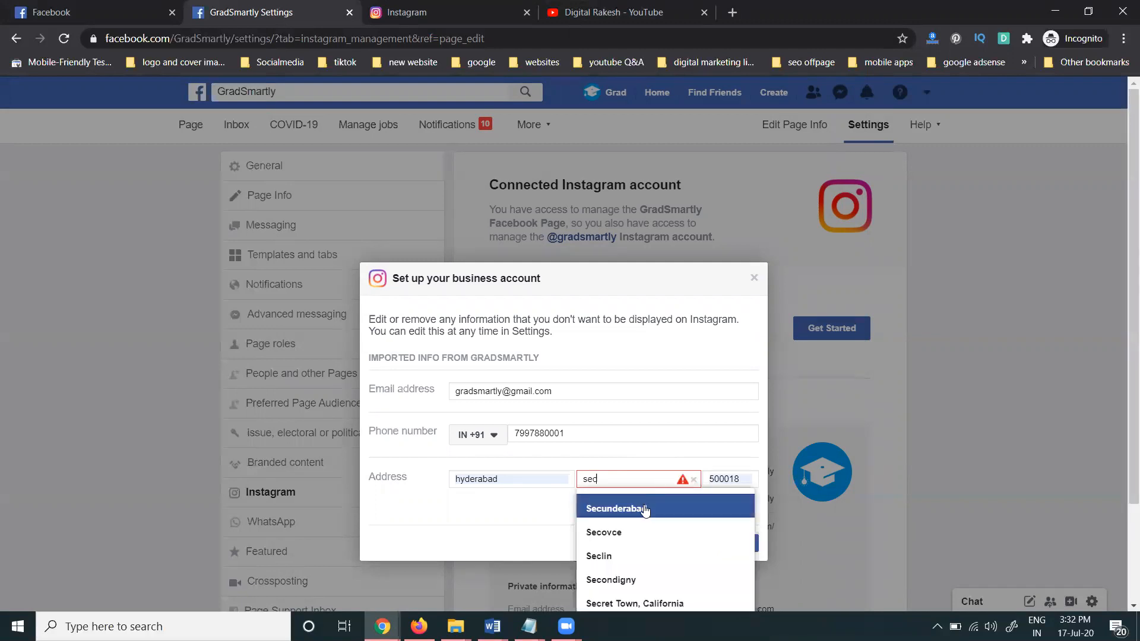
click(643, 506)
click(734, 541)
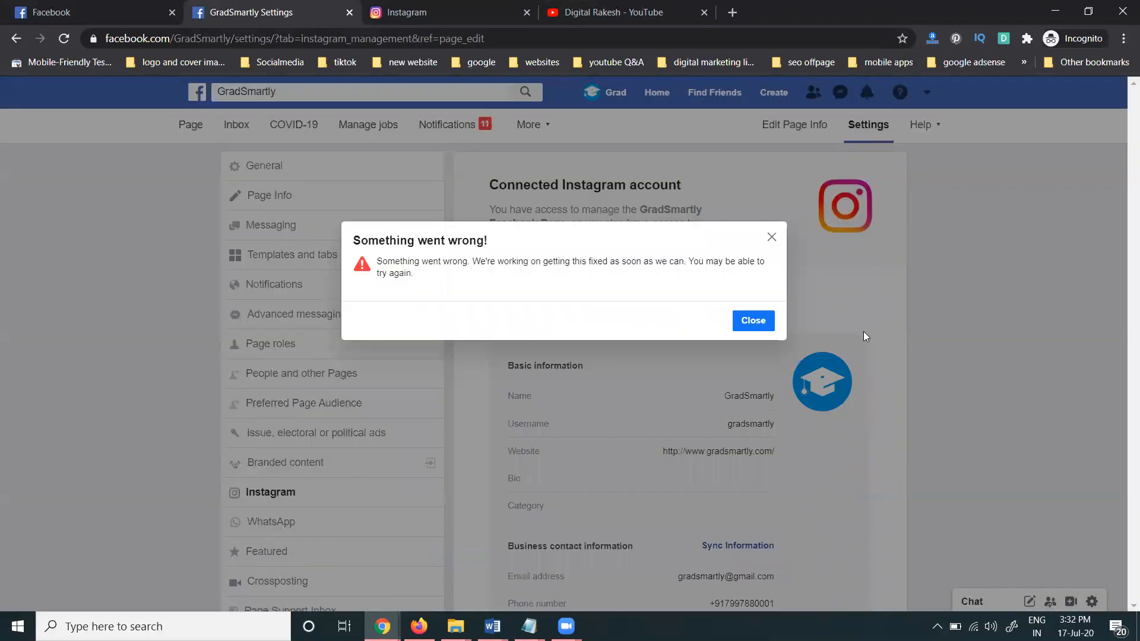
Dismiss the 'Something went wrong!' error, reload and check the contact info, then return to the Page home
click(750, 321)
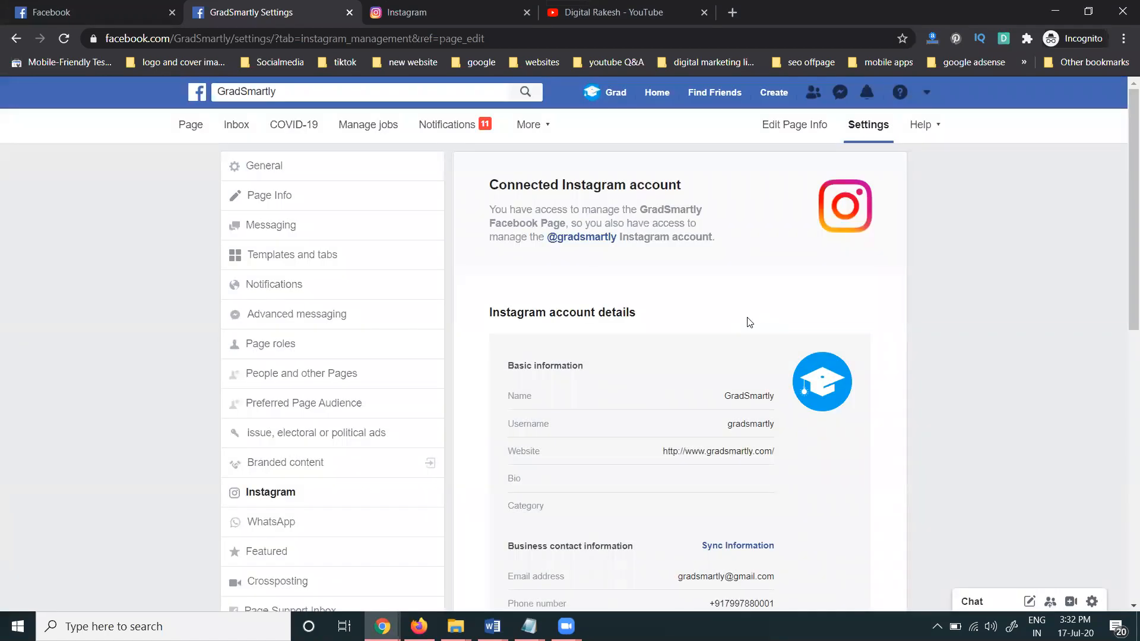
key(F5)
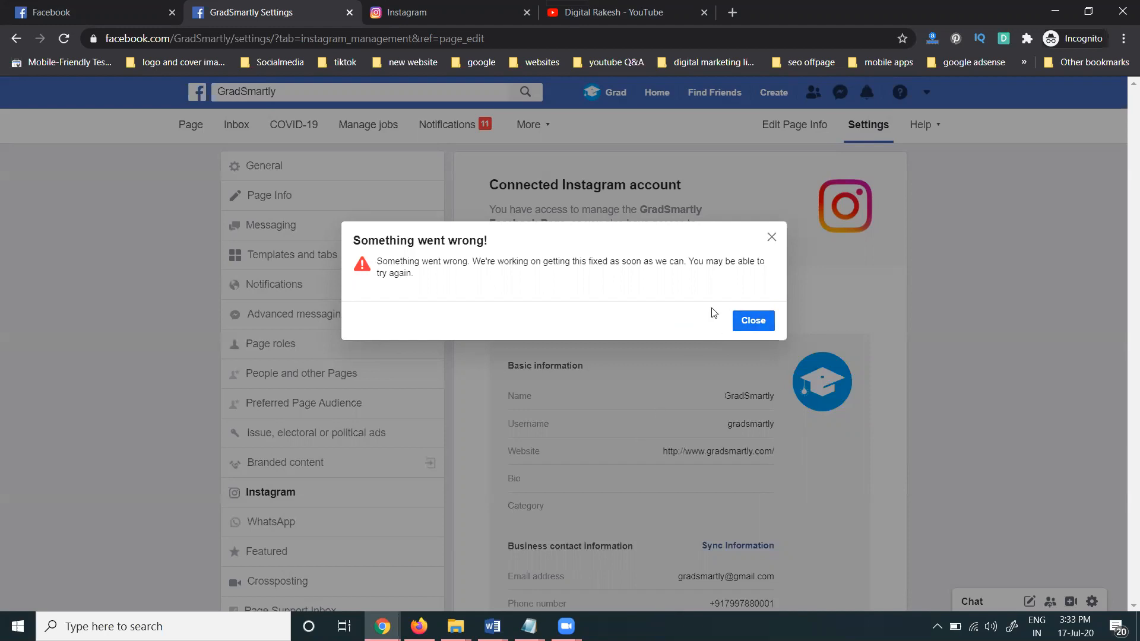
click(754, 323)
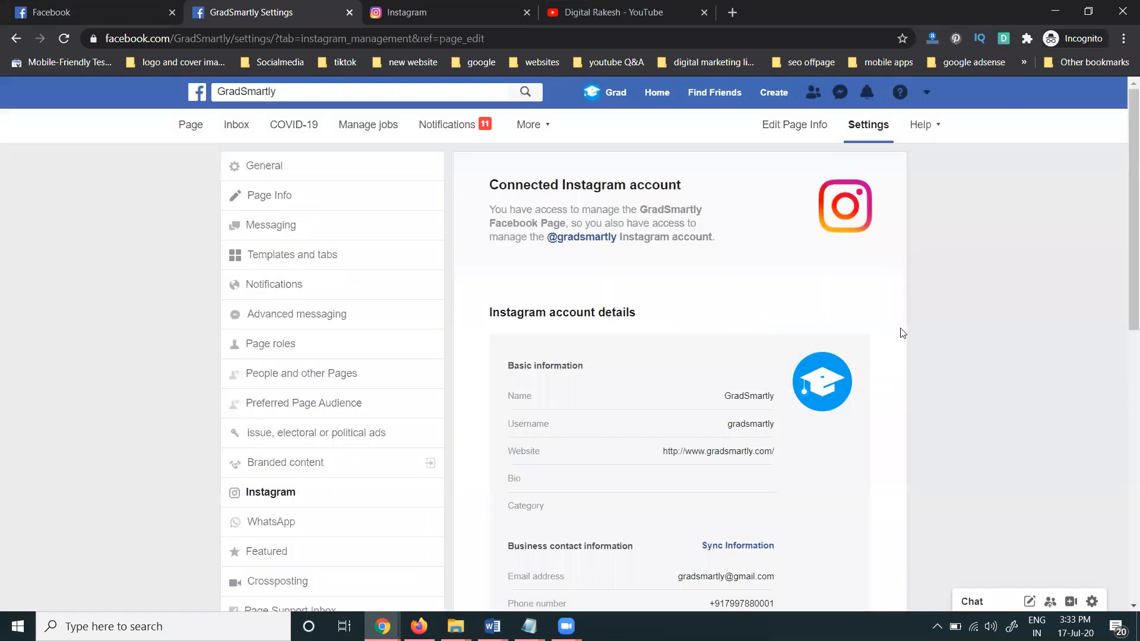
scroll(898, 336, down, 5)
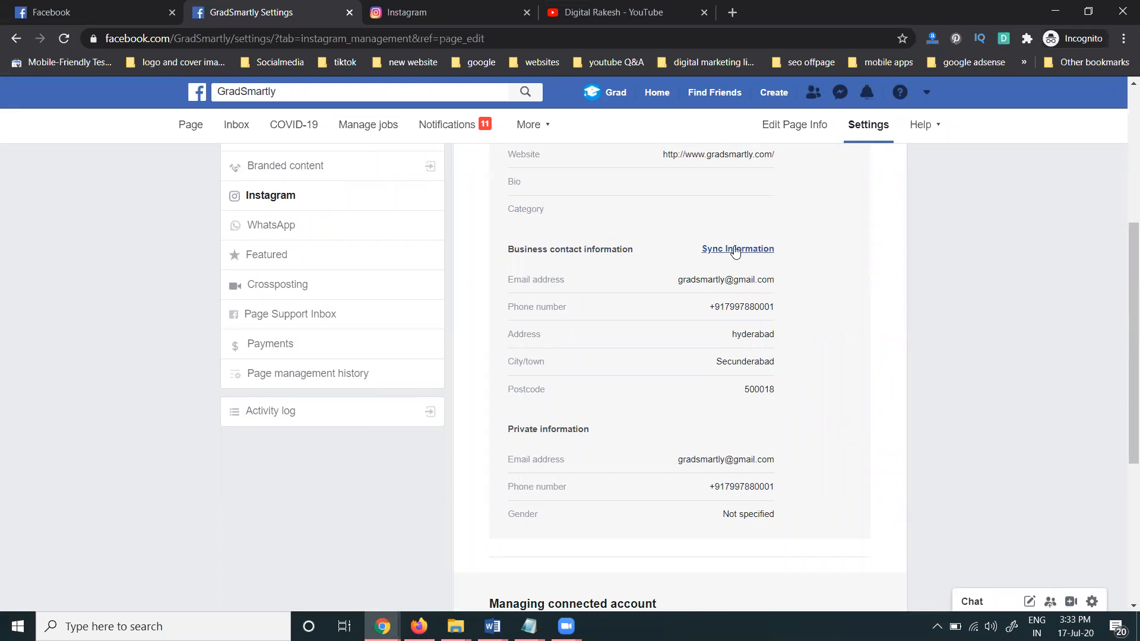
scroll(897, 282, up, 3)
scroll(897, 282, up, 1)
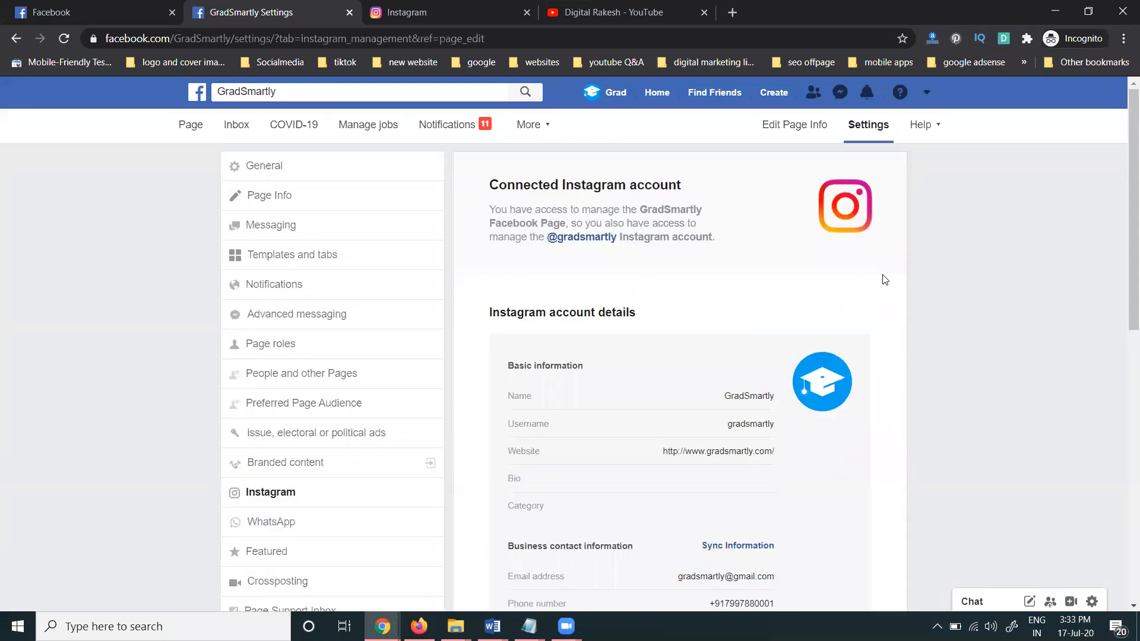
click(196, 127)
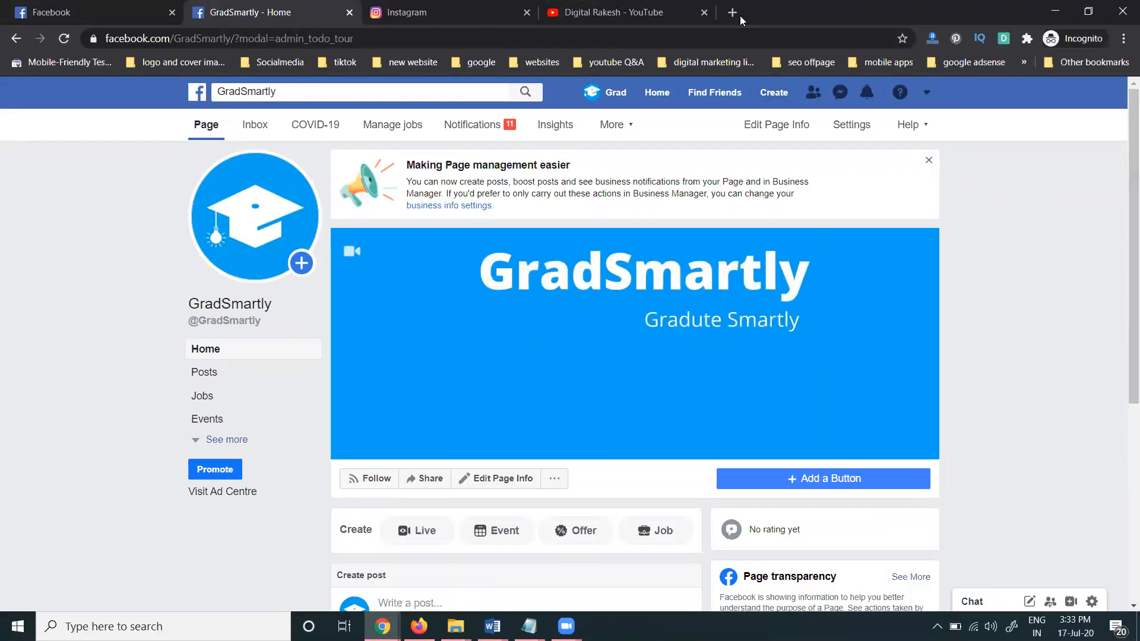
Open Facebook Creator Studio in a new browser tab
click(459, 5)
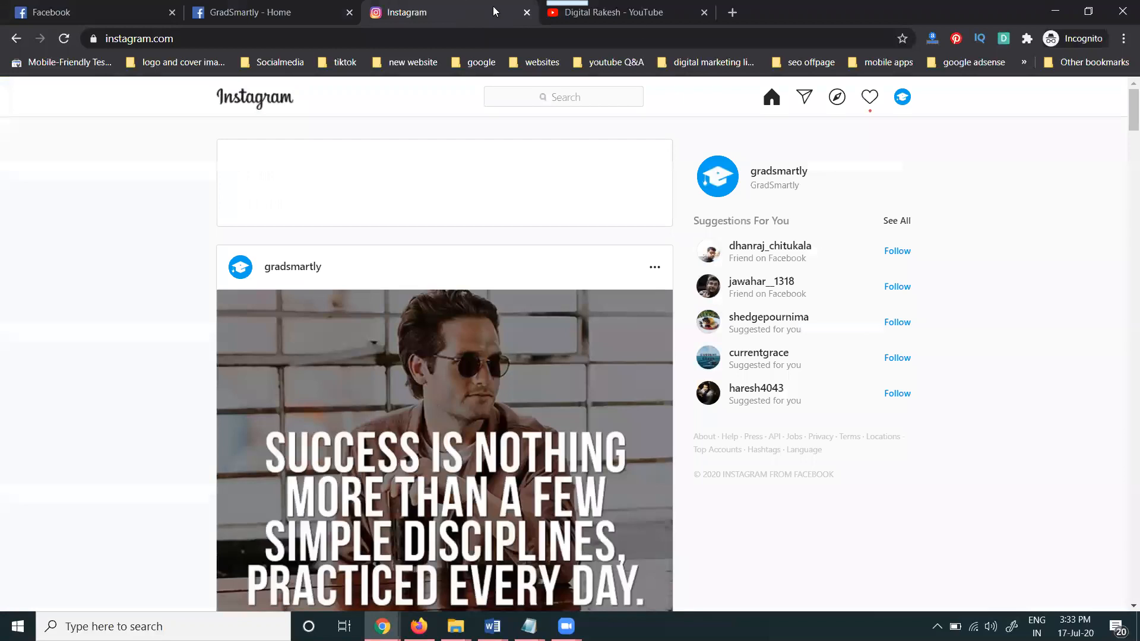
click(731, 13)
text(fa)
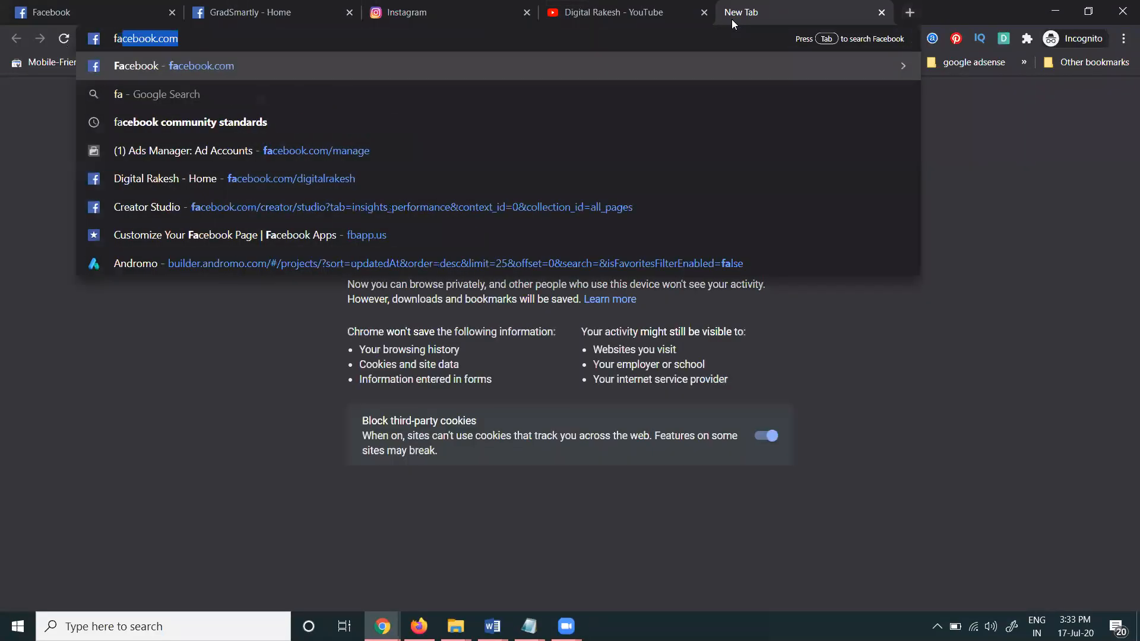
key(Right)
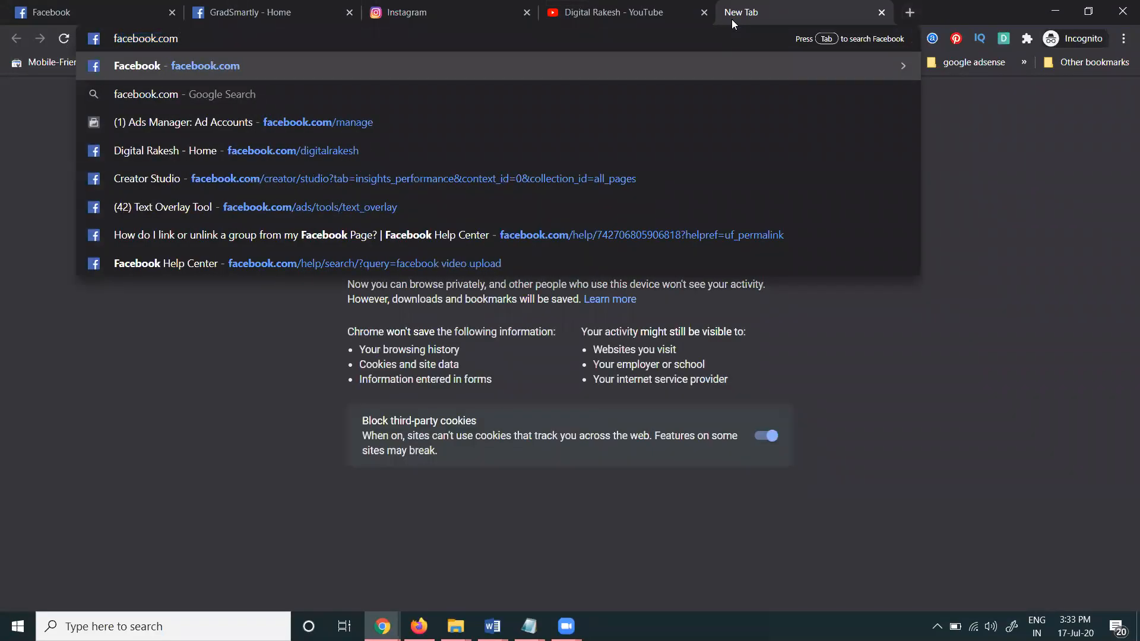
text(/cr)
key(Return)
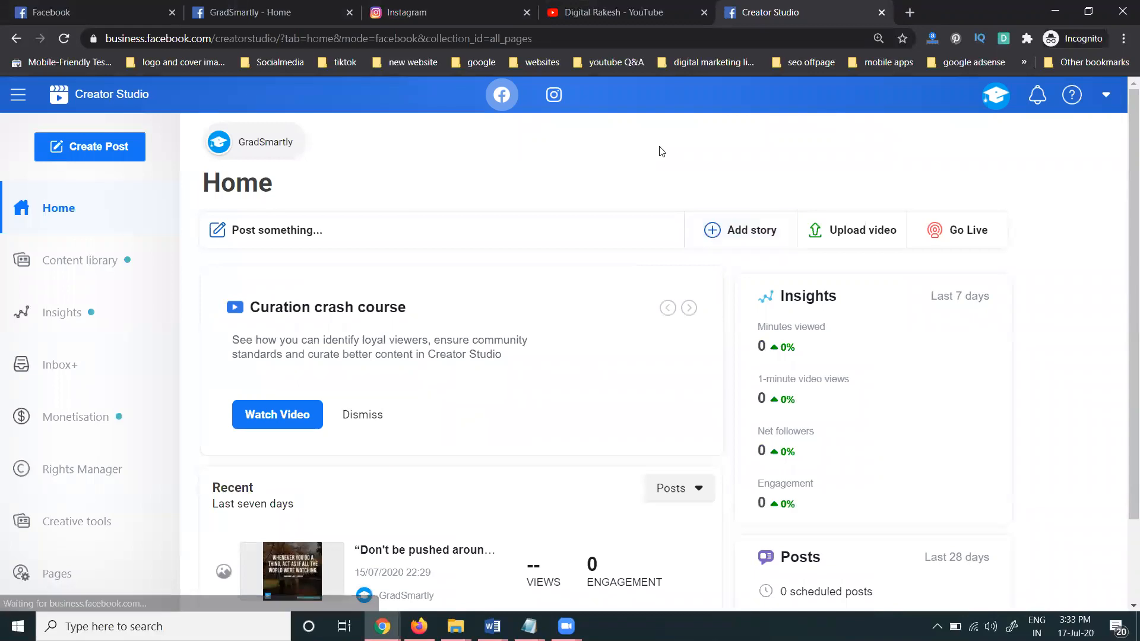
Switch Creator Studio to Instagram and connect the gradsmartly account by logging in with the saved password
click(554, 94)
click(547, 289)
click(790, 442)
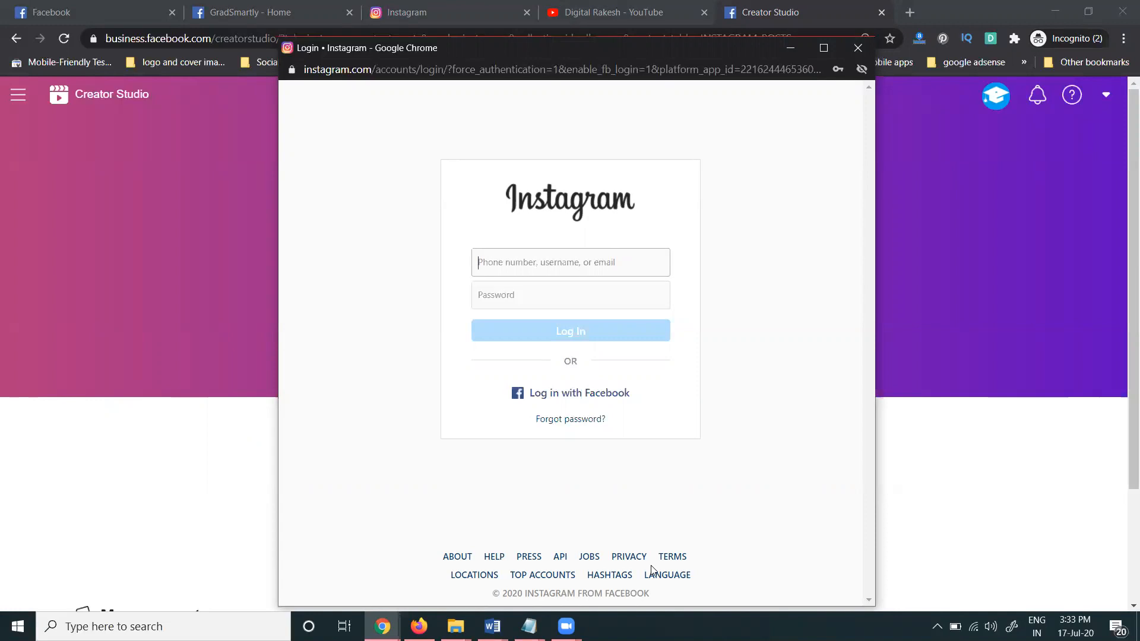
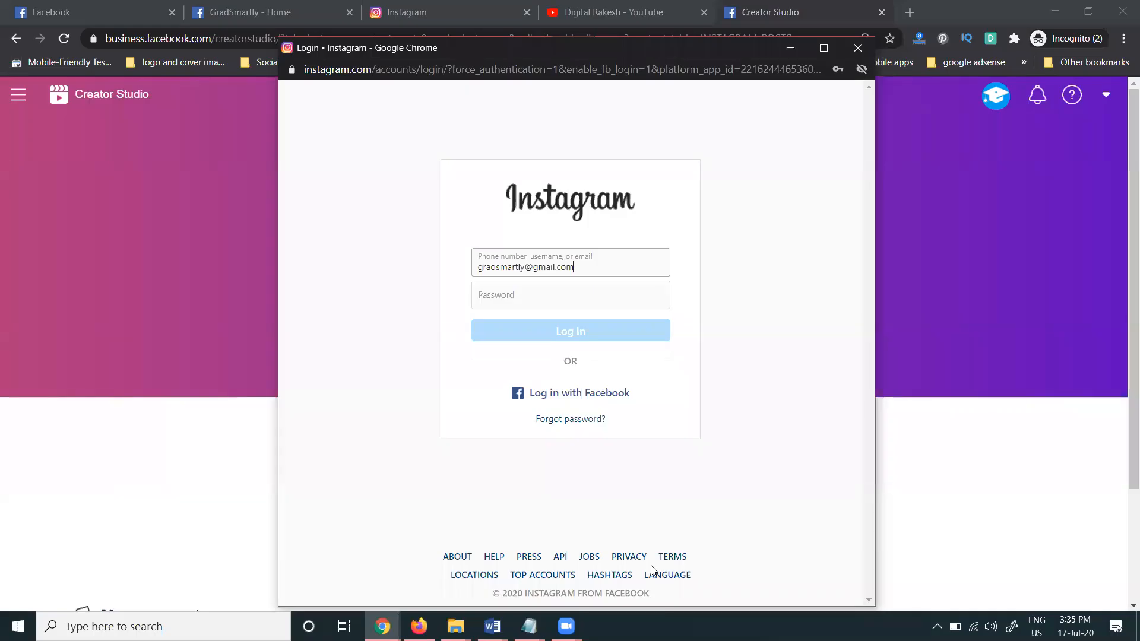
click(590, 295)
click(567, 329)
click(565, 331)
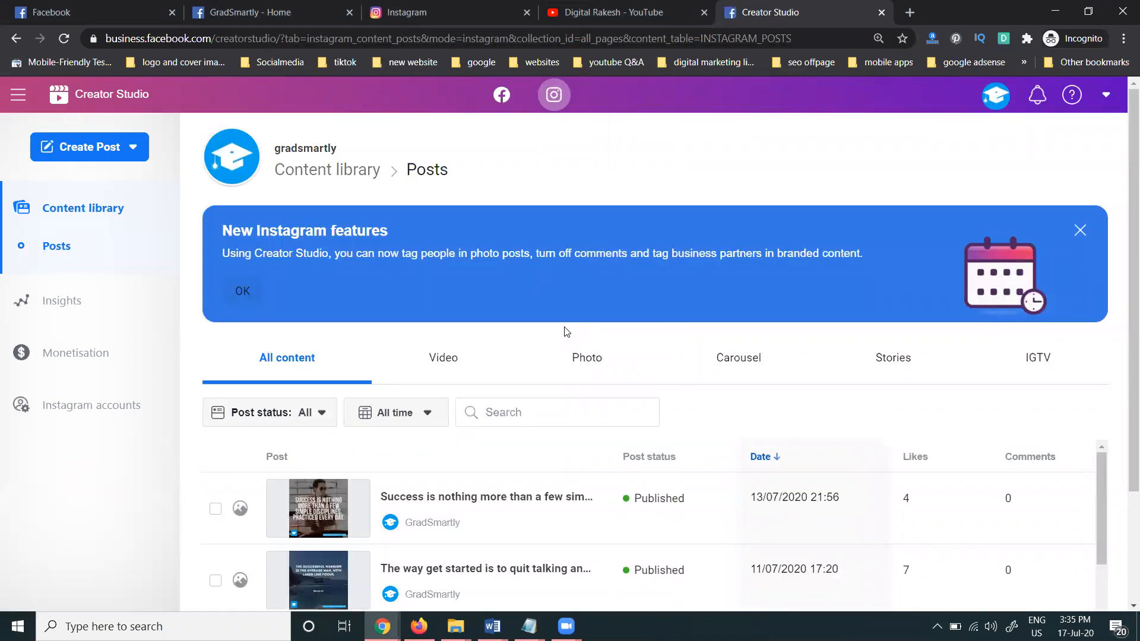
click(128, 150)
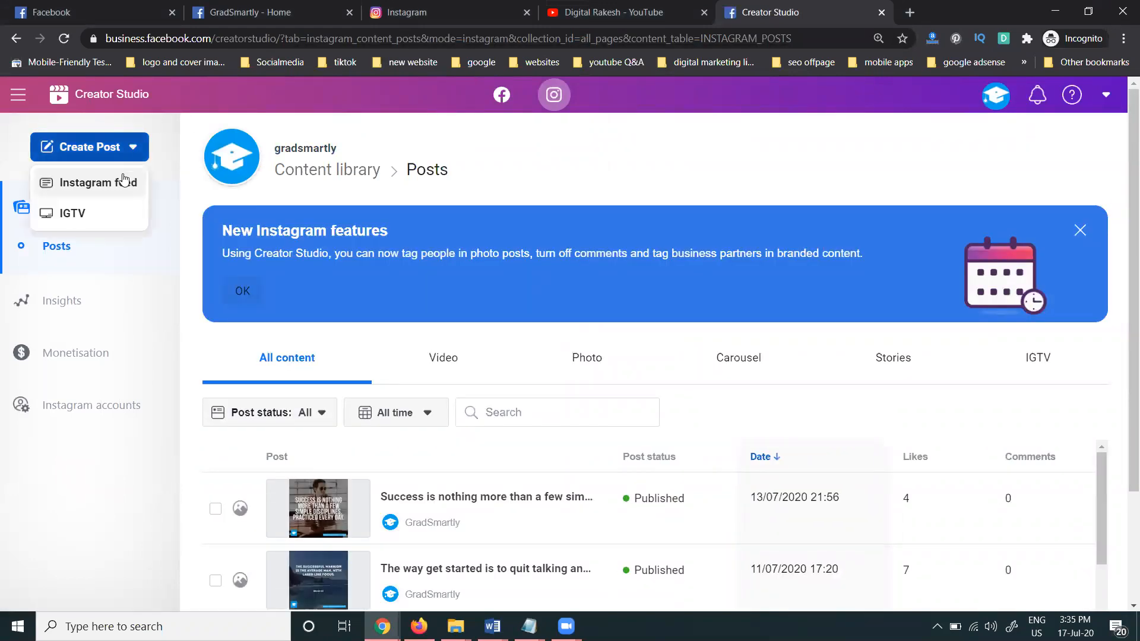
Start a new Instagram feed post and choose to add content from a file upload
click(122, 178)
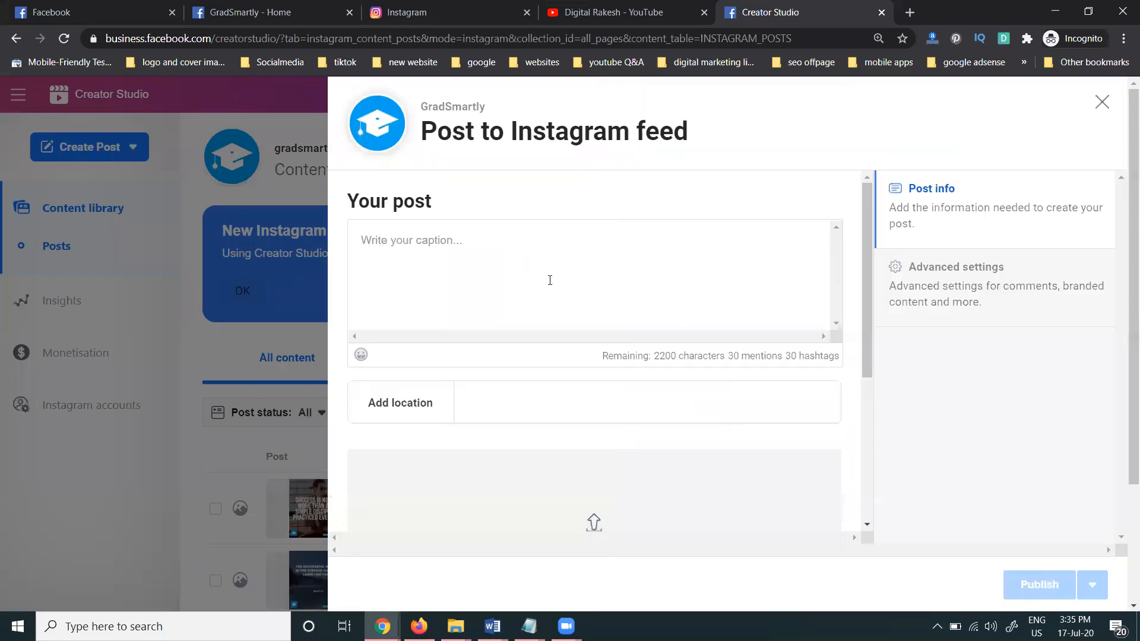
scroll(564, 316, down, 5)
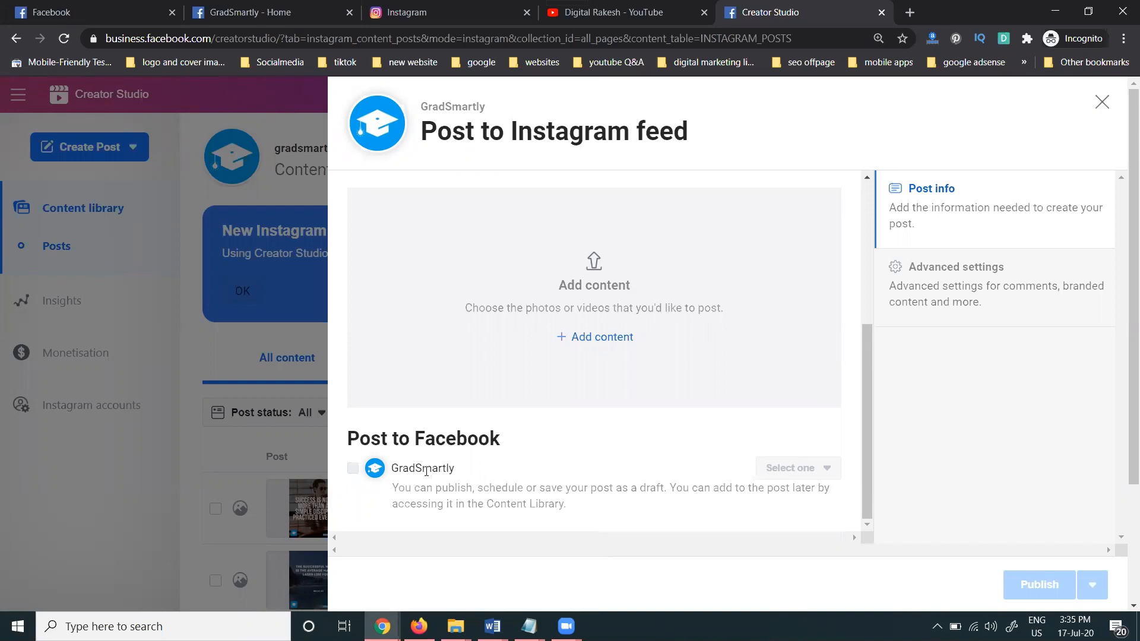
click(595, 337)
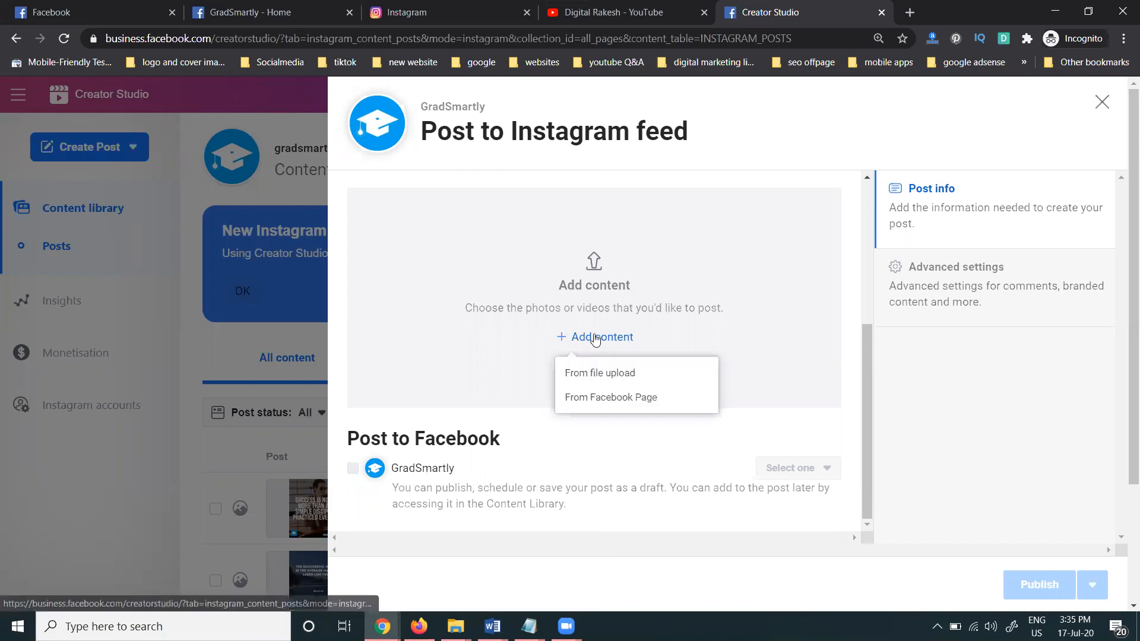
click(589, 374)
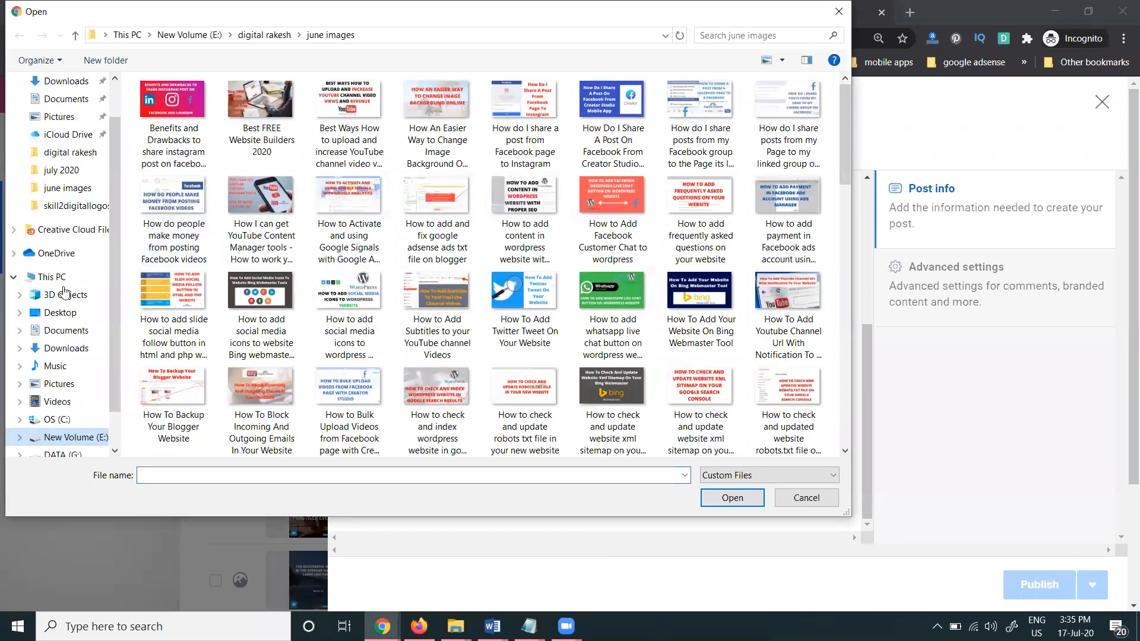
Browse to the DATA (G:) drive and attach the RfmR image
click(65, 348)
click(69, 332)
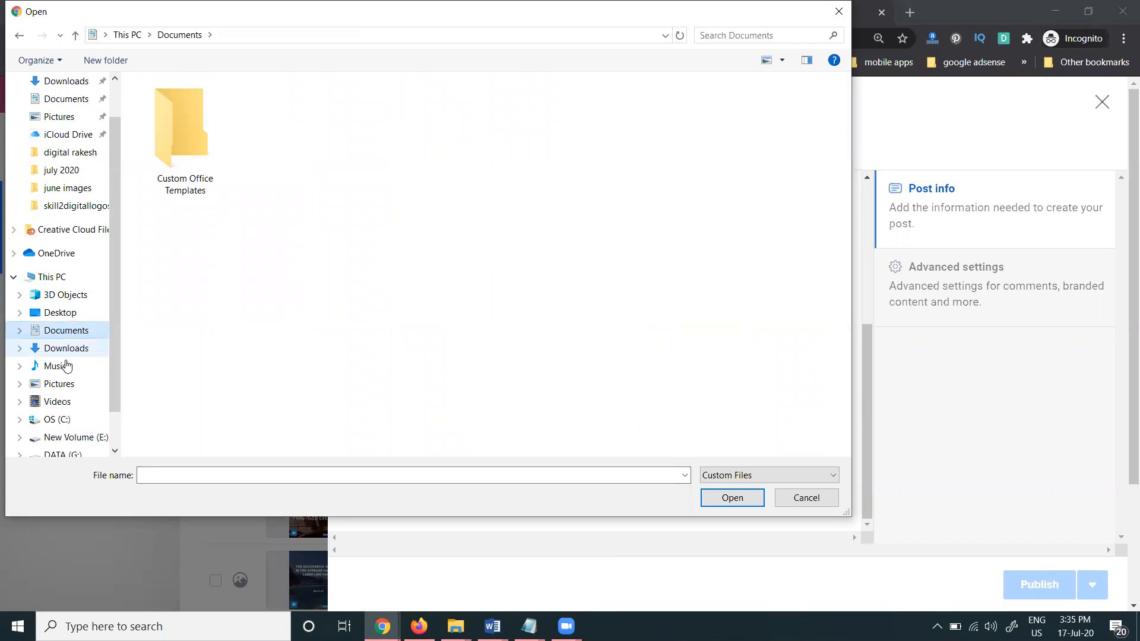
click(59, 384)
click(57, 402)
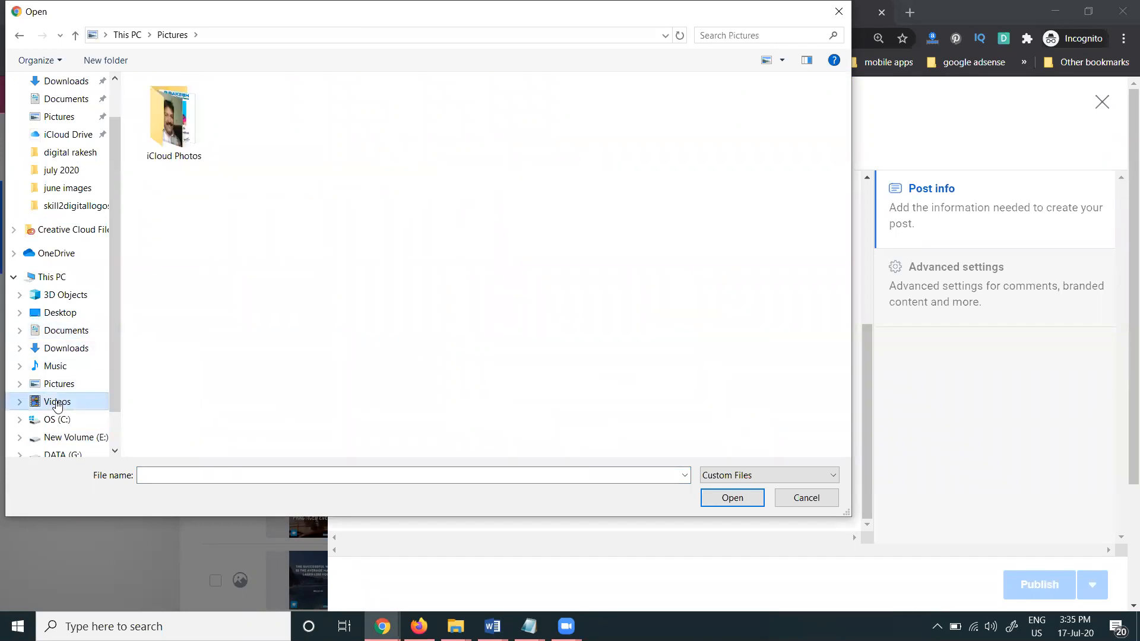
click(55, 420)
scroll(57, 445, down, 1)
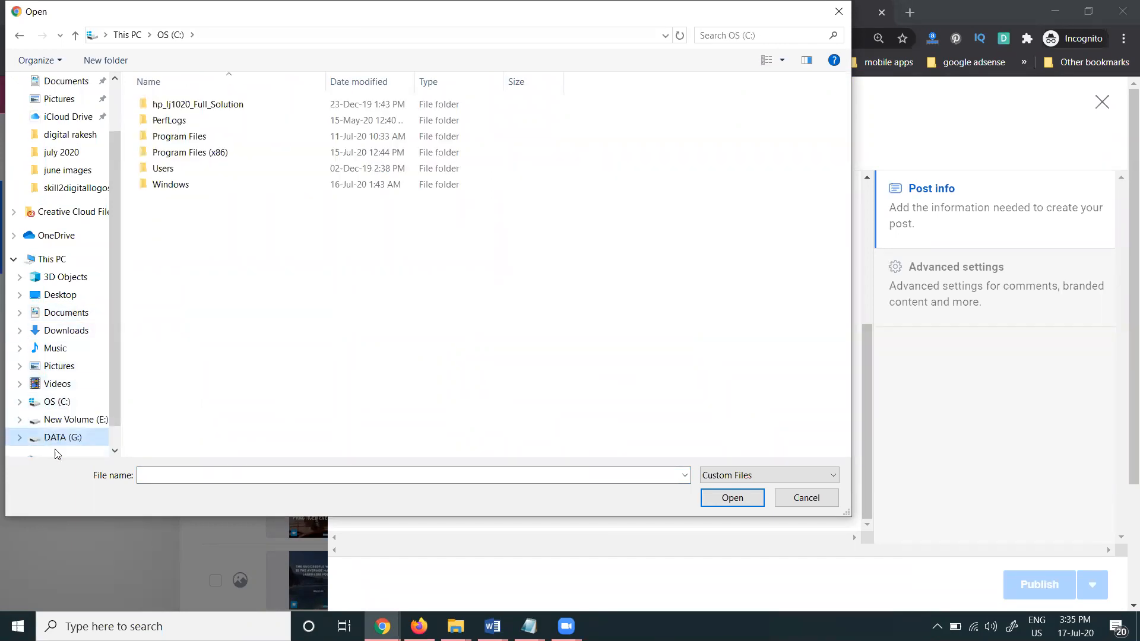
click(59, 437)
scroll(321, 331, down, 3)
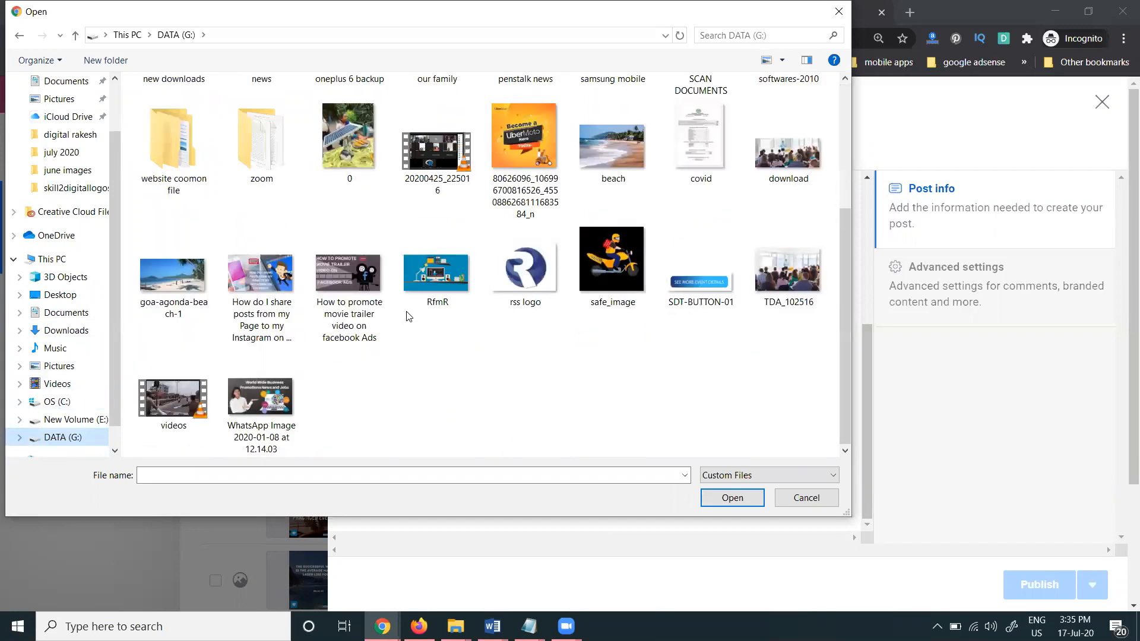
double_click(434, 273)
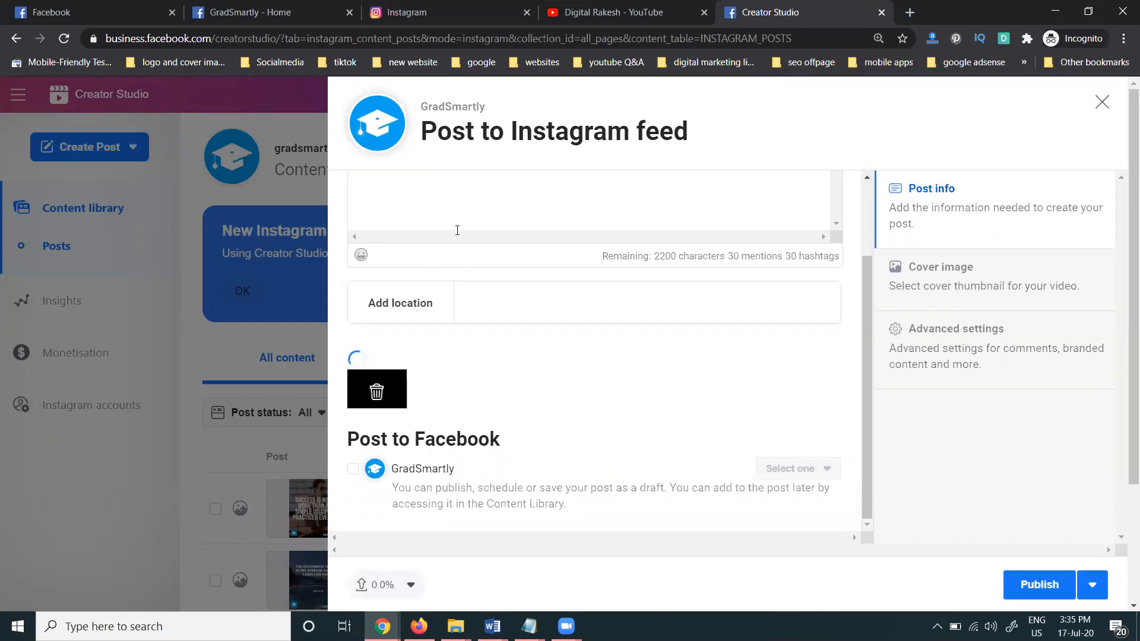
Also post to the GradSmartly Page, and swap the wrongly attached image for the beach photo
click(353, 470)
click(377, 394)
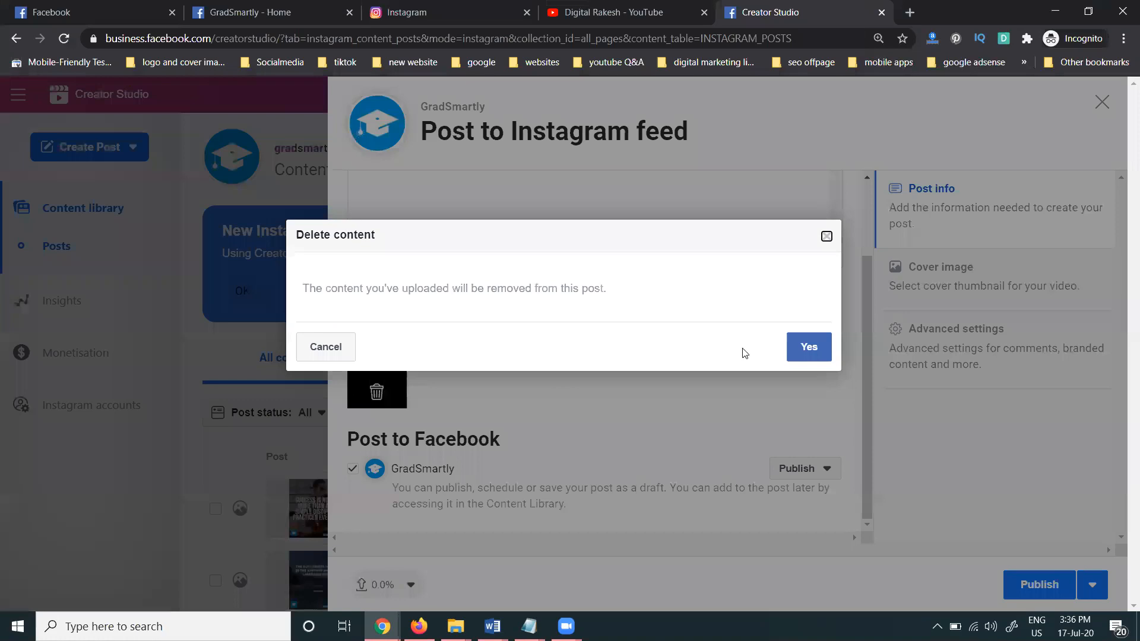
click(790, 350)
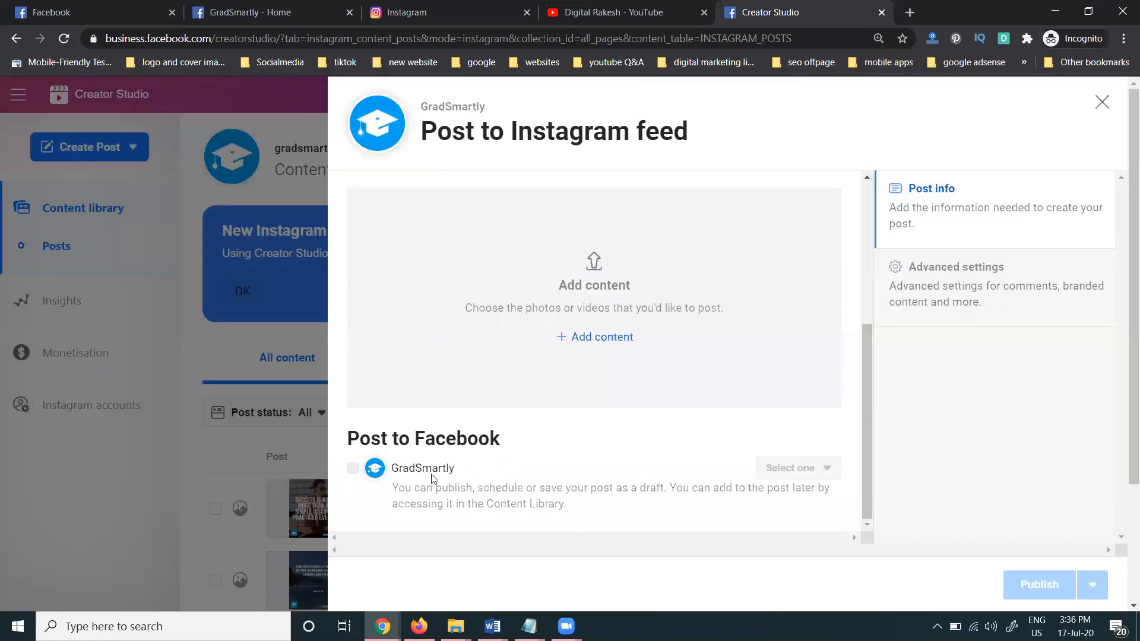
click(618, 337)
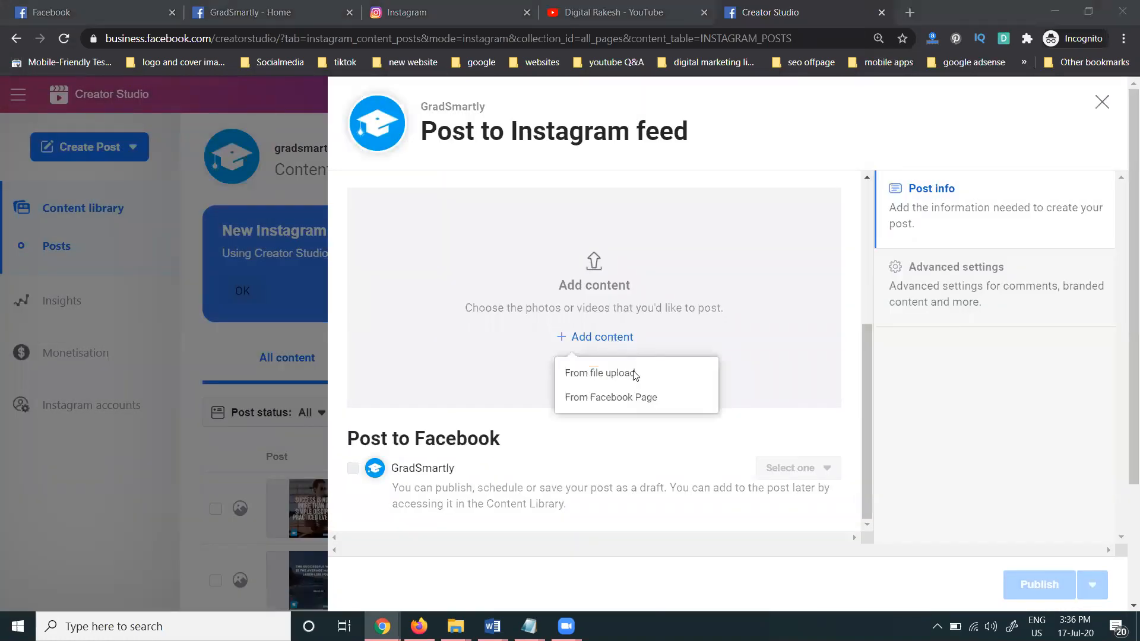
click(640, 372)
double_click(611, 336)
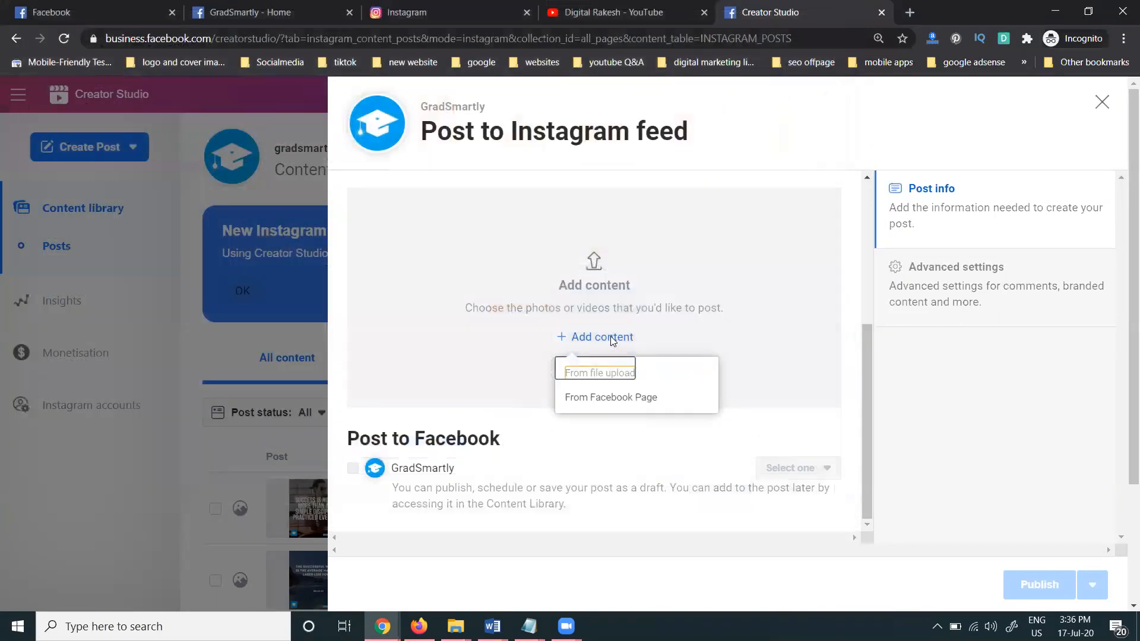
Caption the post 'sample' and publish it to Instagram and Facebook
scroll(392, 433, up, 5)
click(435, 249)
text(sample)
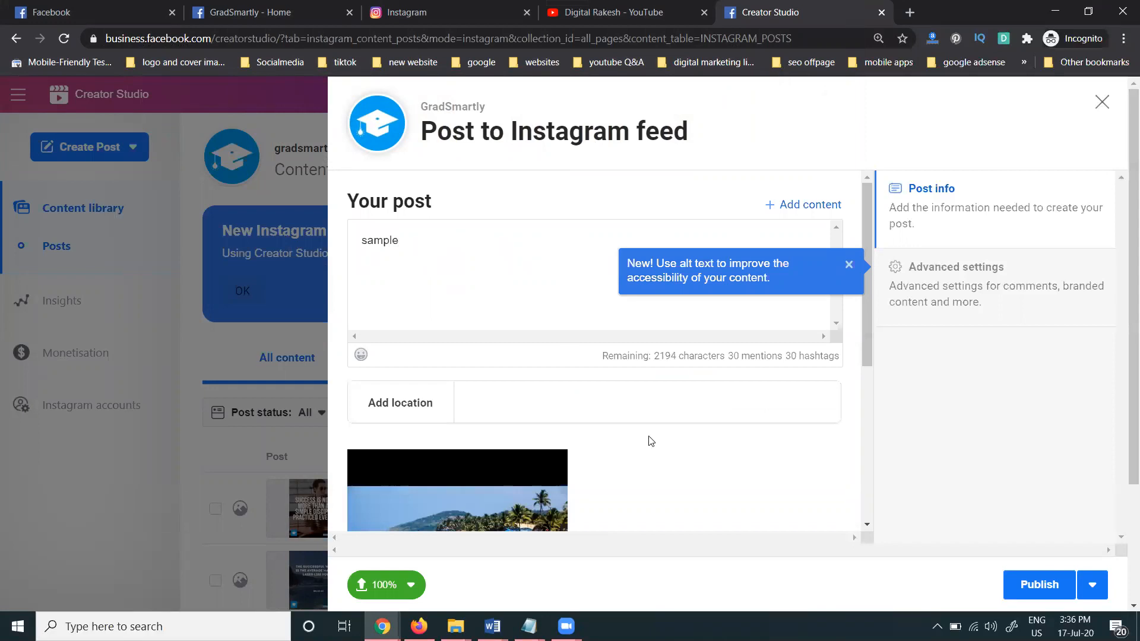
scroll(652, 441, down, 5)
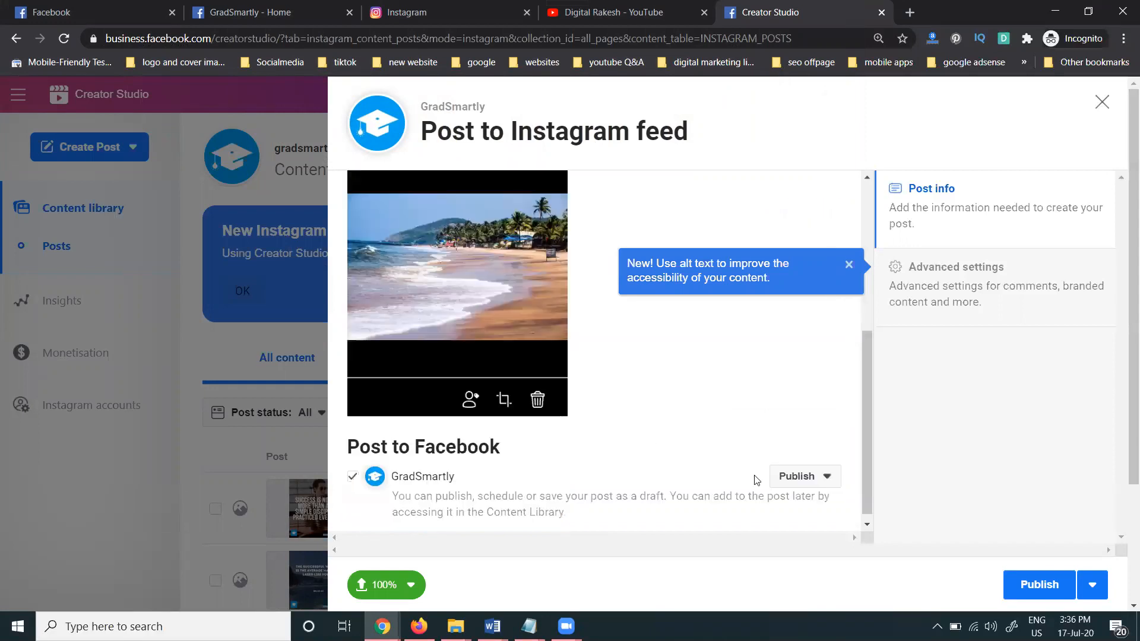
click(1023, 586)
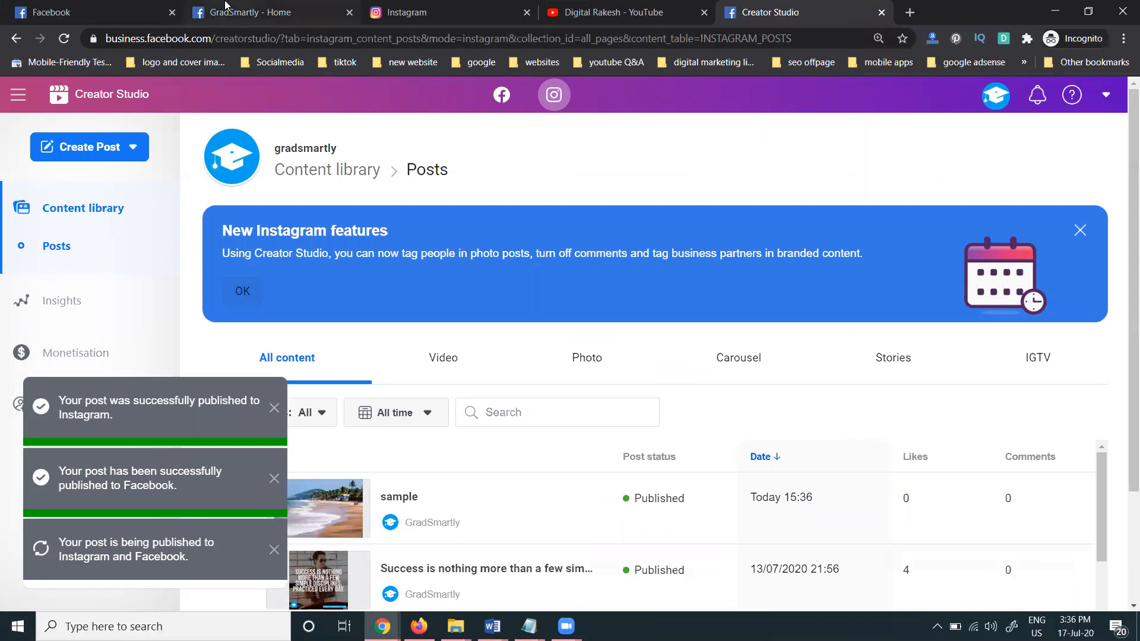
Delete the 'sample' beach post from the GradSmartly Page, then switch to the Instagram tab
click(250, 12)
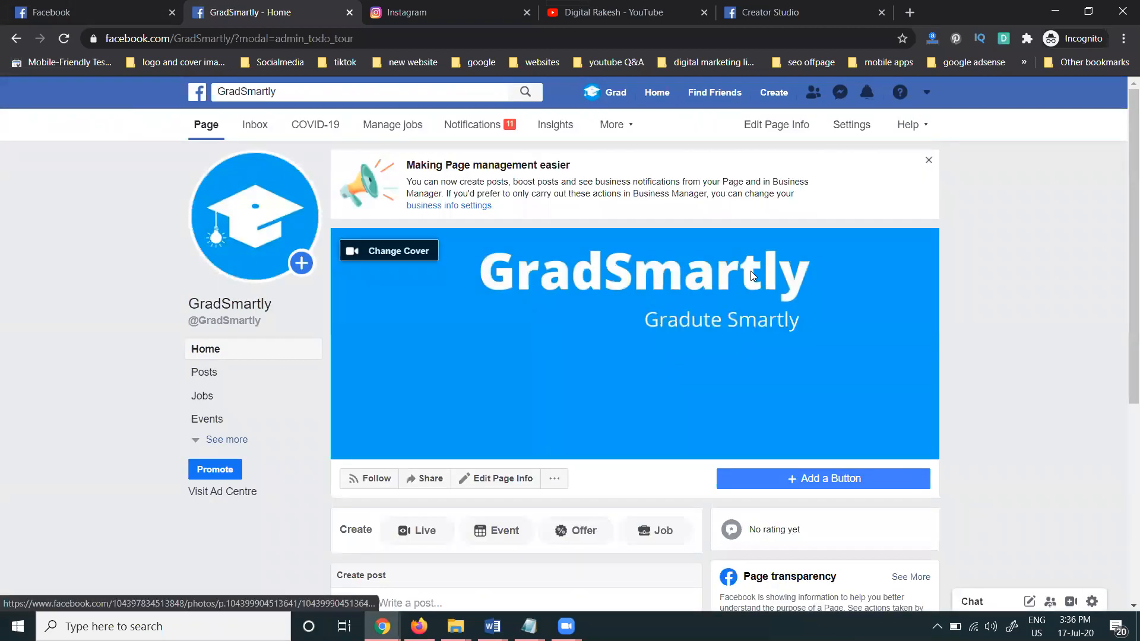
scroll(770, 301, down, 5)
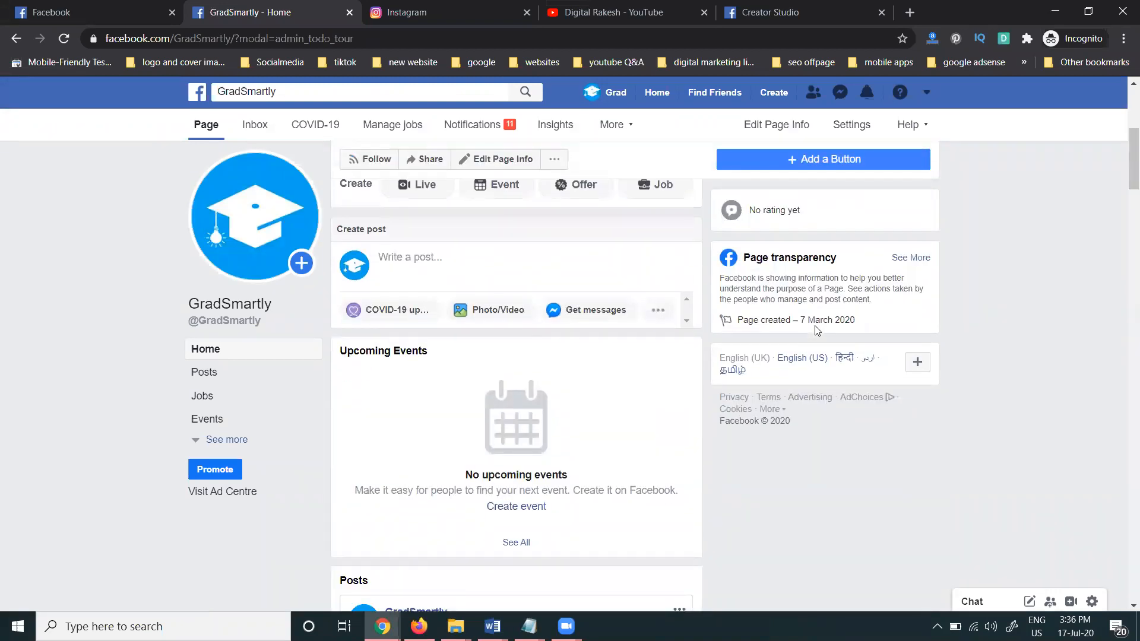
scroll(817, 330, down, 5)
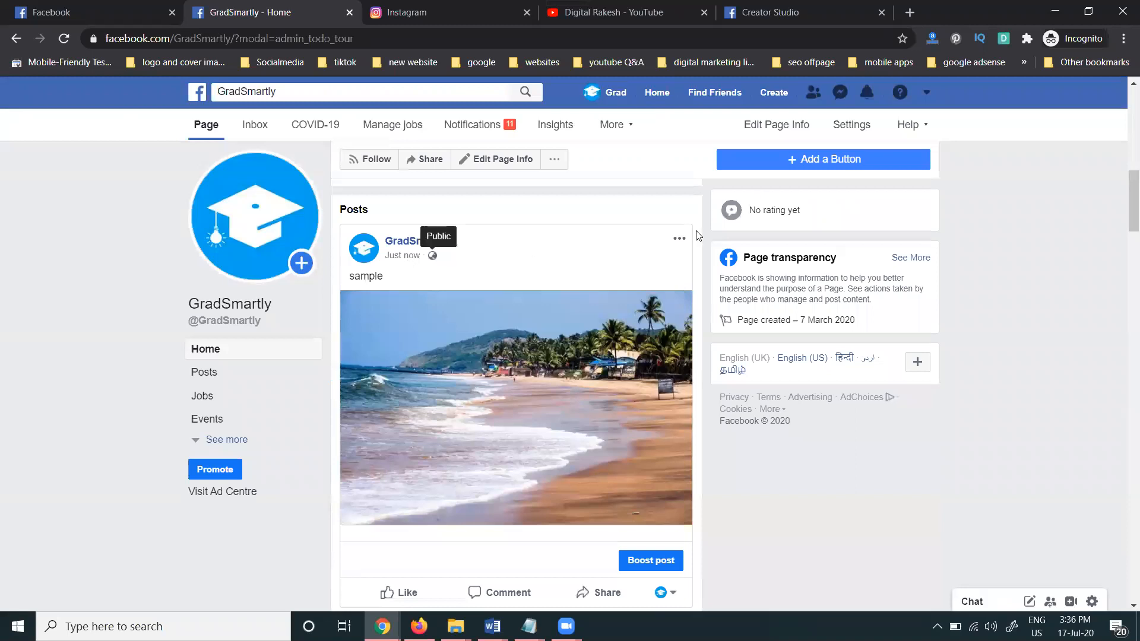
click(677, 240)
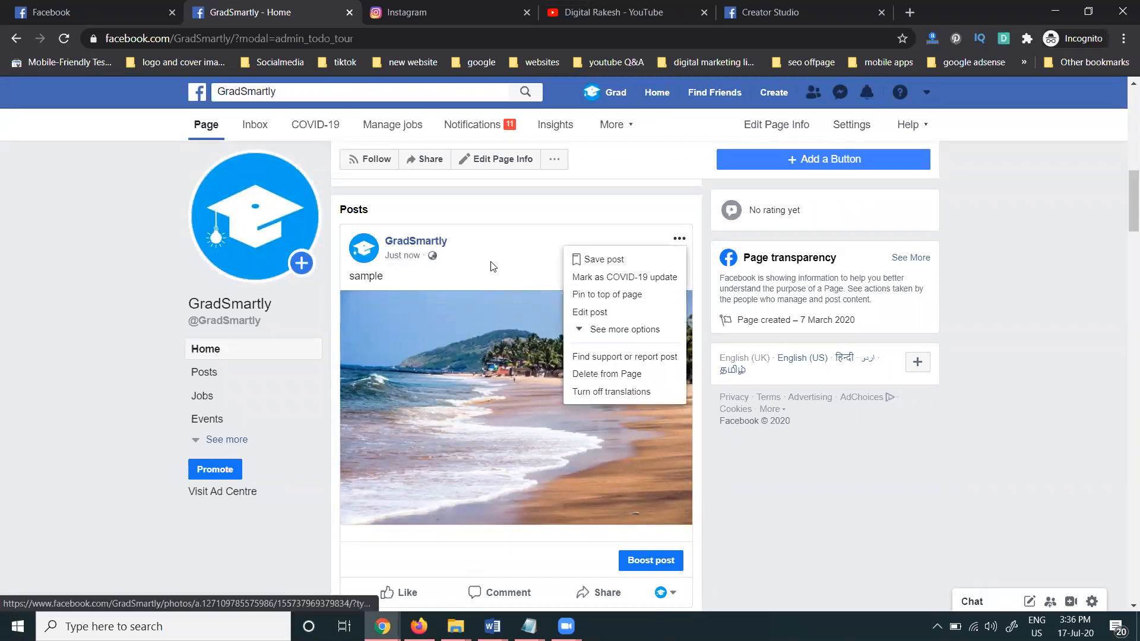
click(605, 374)
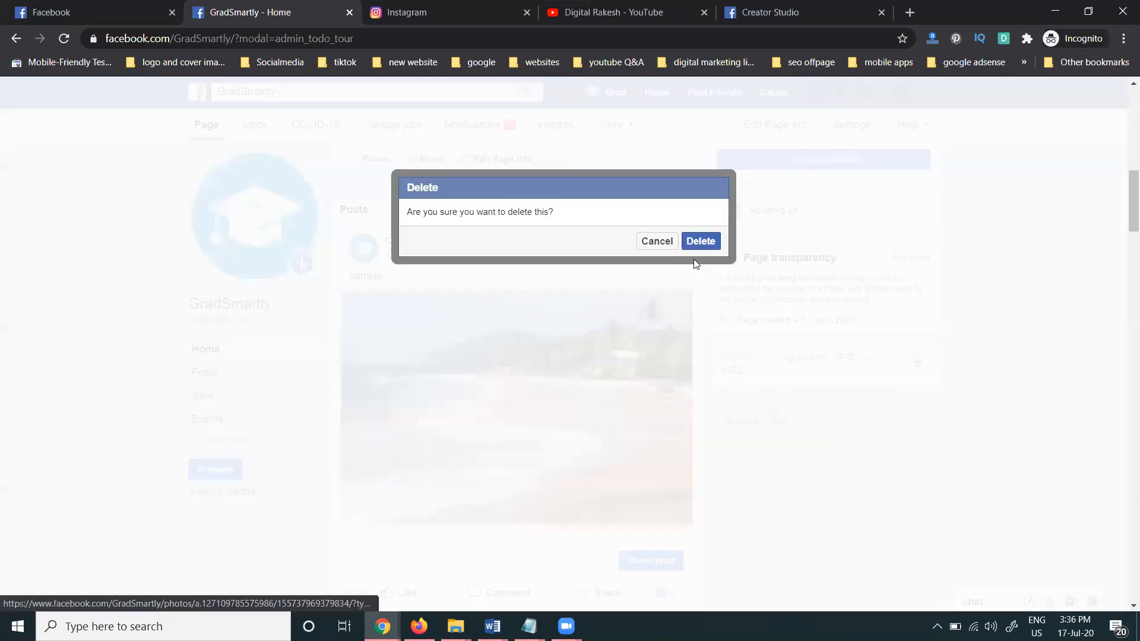
click(701, 239)
click(416, 13)
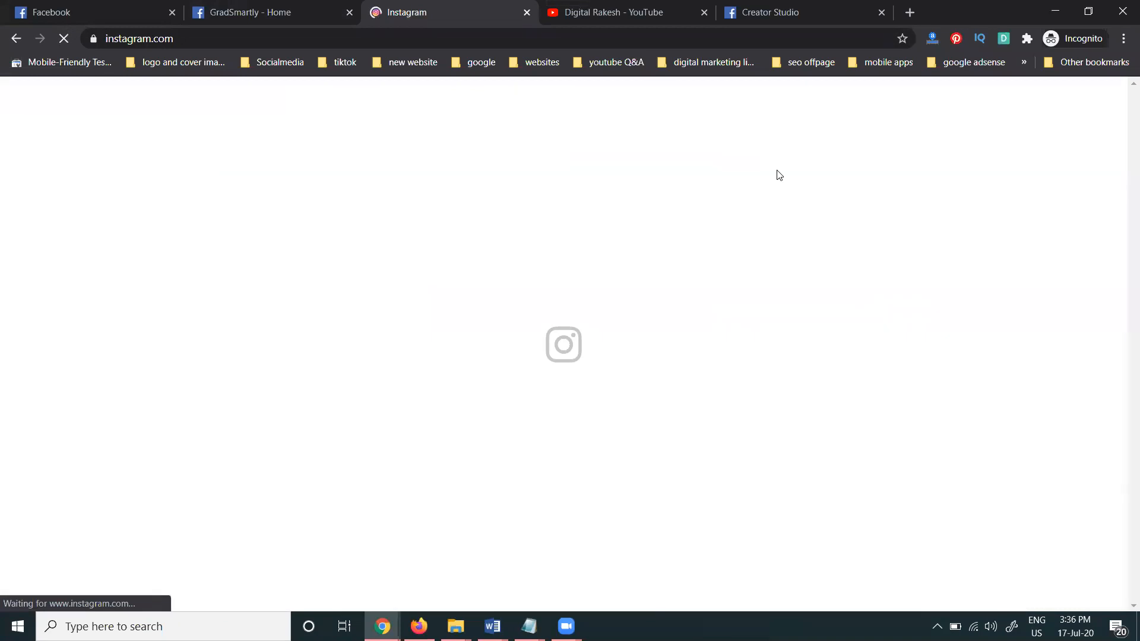
View the new beach 'sample' post on the business profile, then return to Creator Studio
click(778, 174)
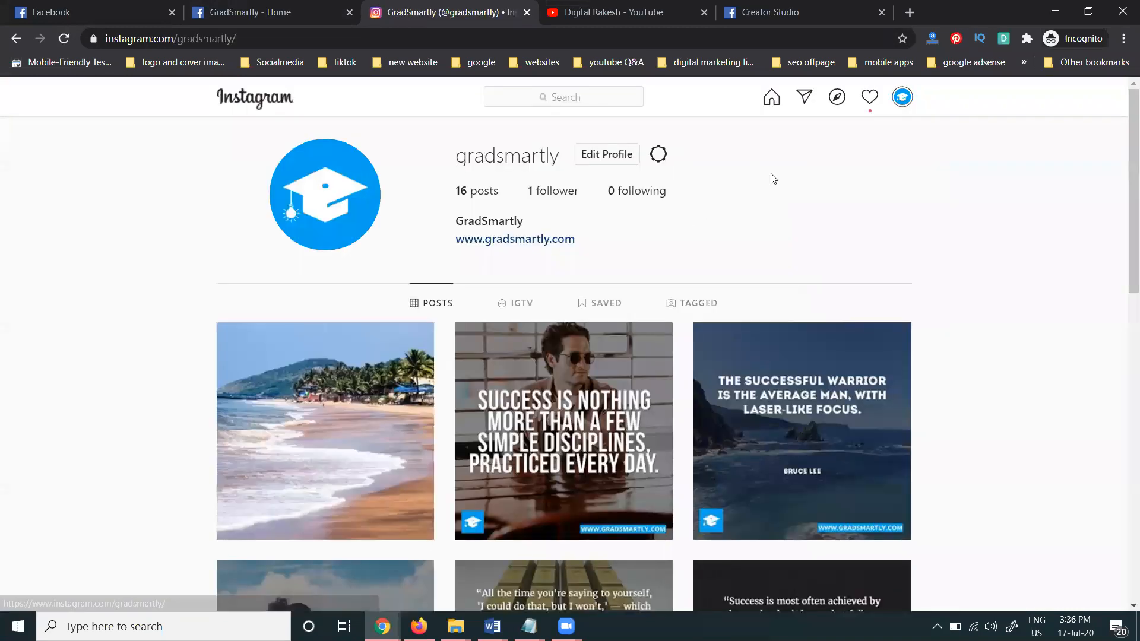
click(402, 354)
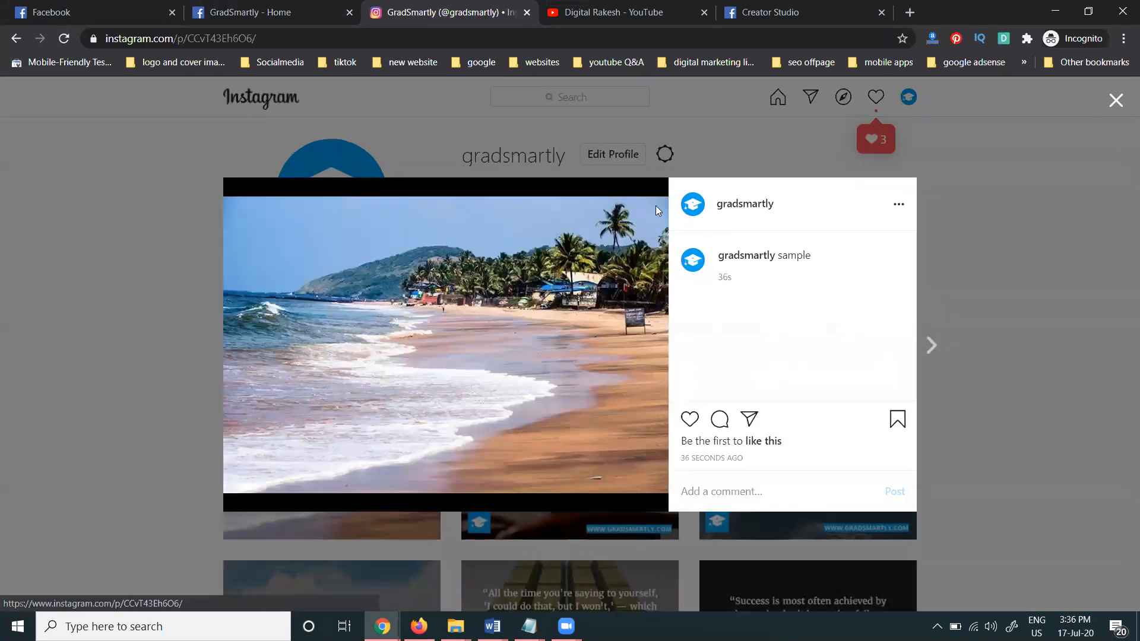
click(898, 206)
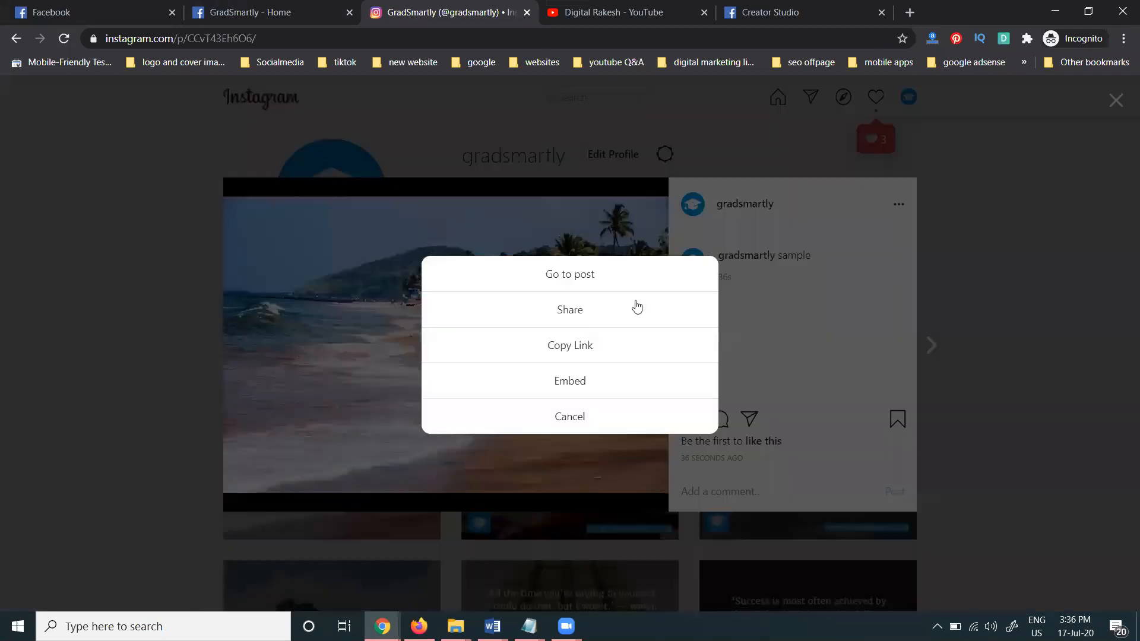
click(582, 415)
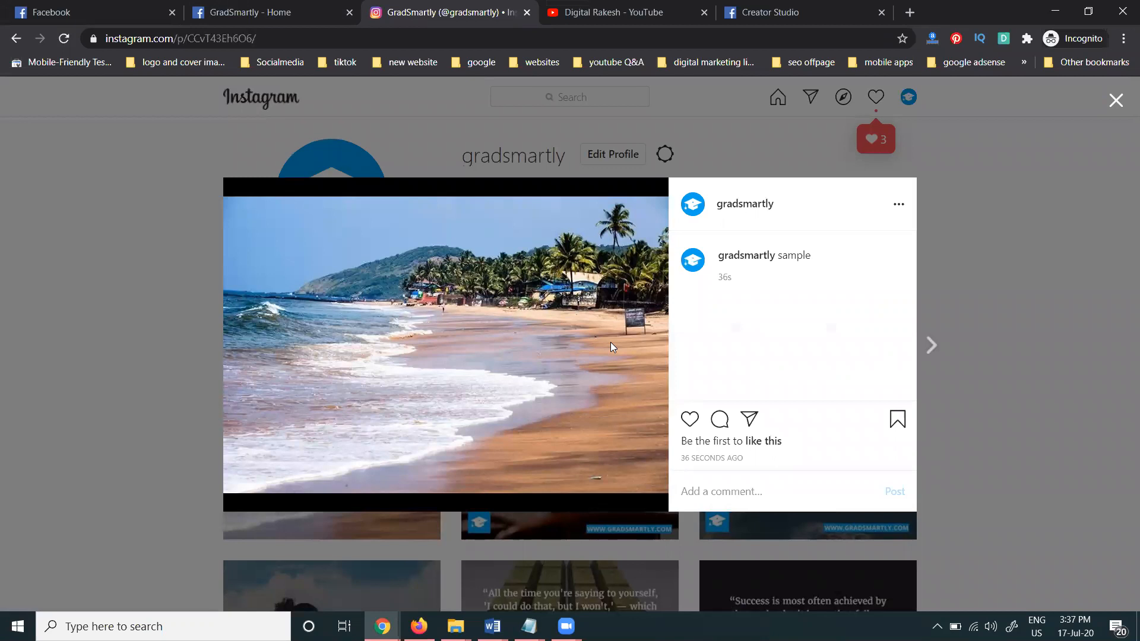
click(1115, 100)
click(795, 12)
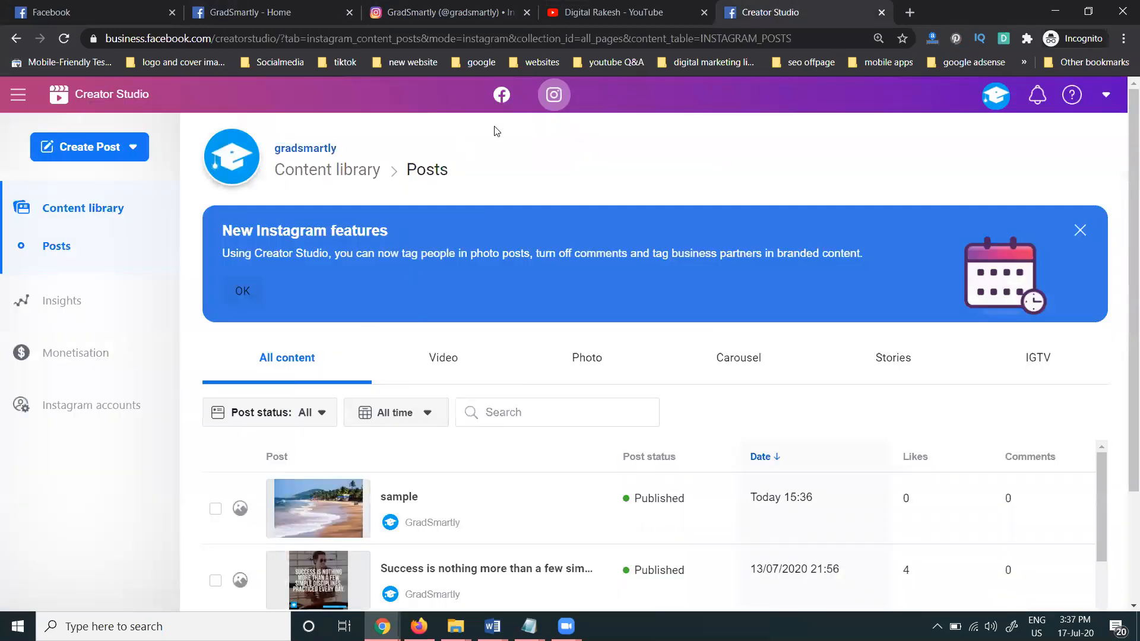
Reload the Creator Studio library and delete the 'sample' Instagram post
click(66, 41)
click(215, 509)
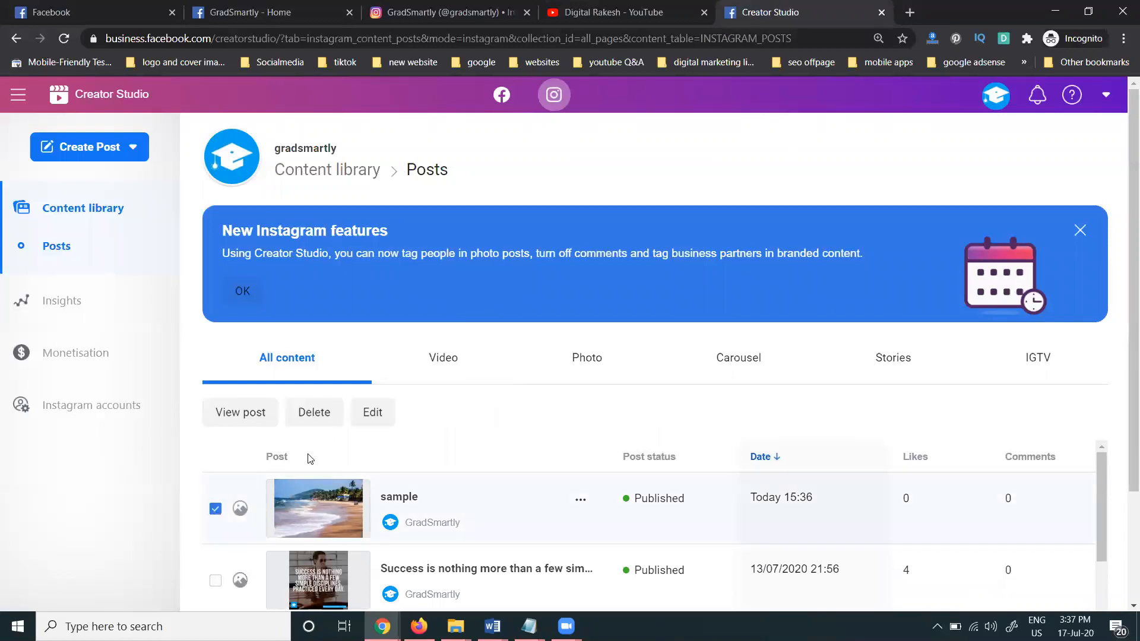
click(312, 412)
click(759, 305)
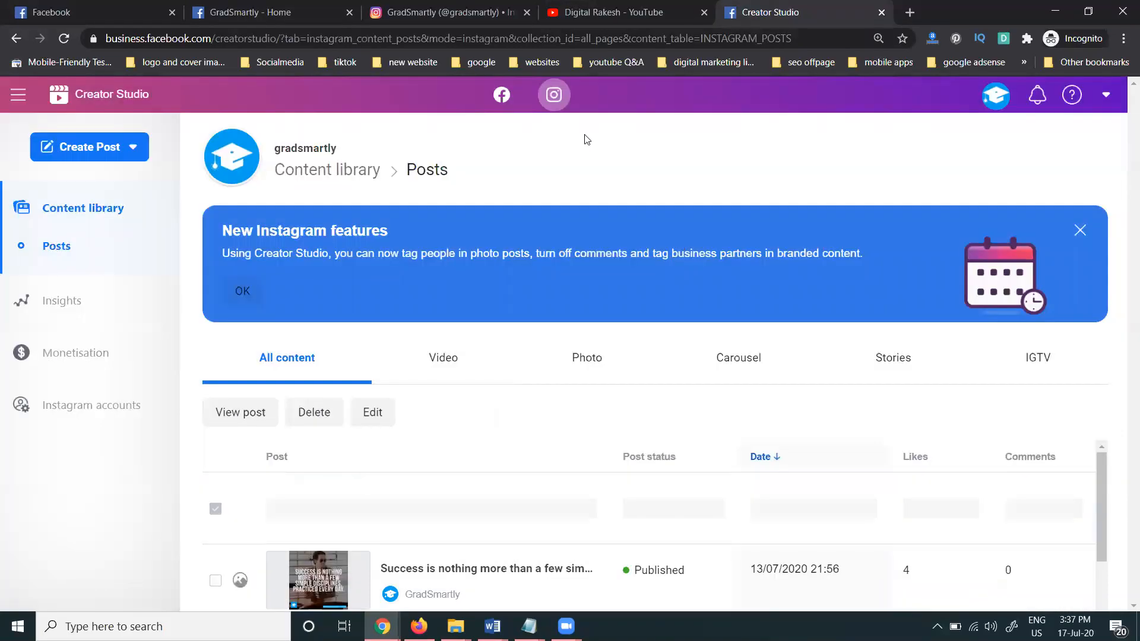
Confirm on the Instagram profile that the beach post is gone, then return to Creator Studio
click(451, 12)
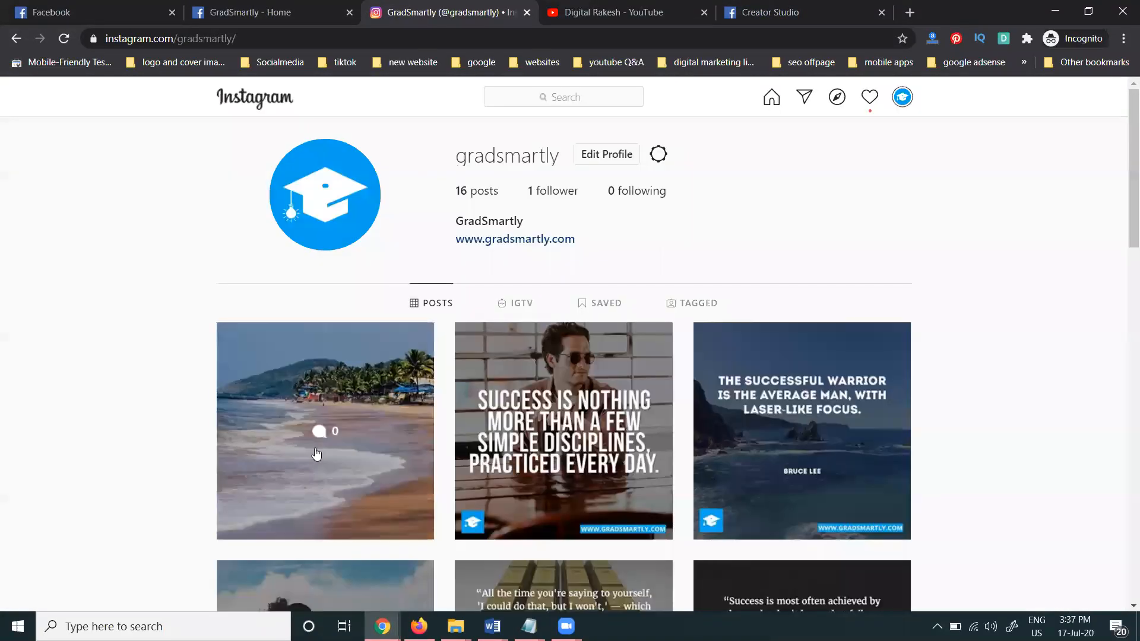
click(314, 409)
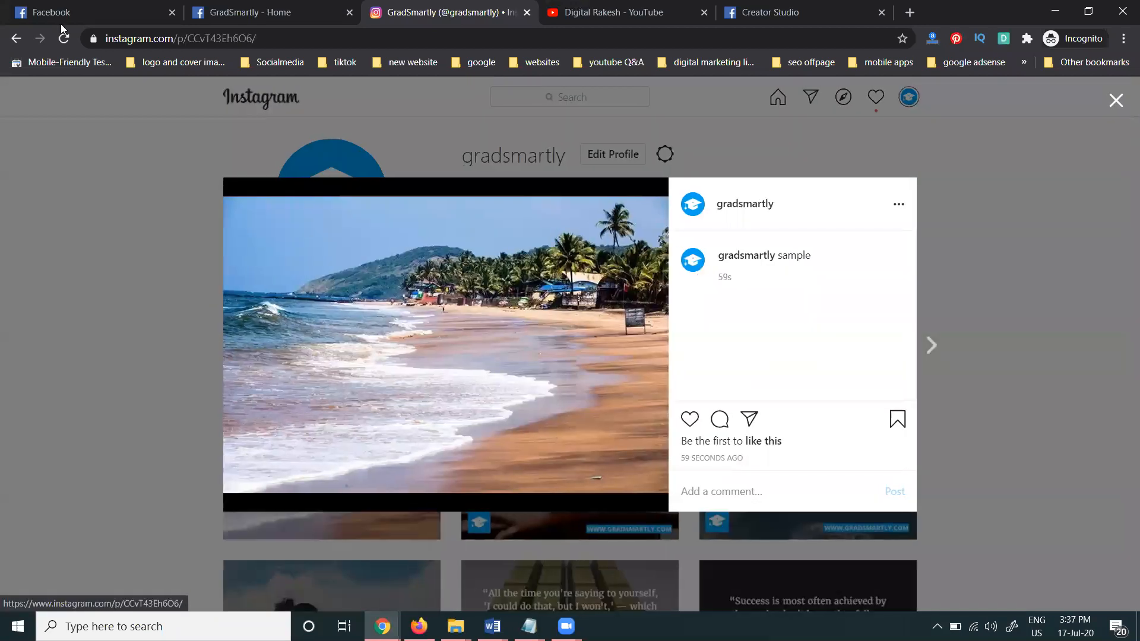
click(64, 38)
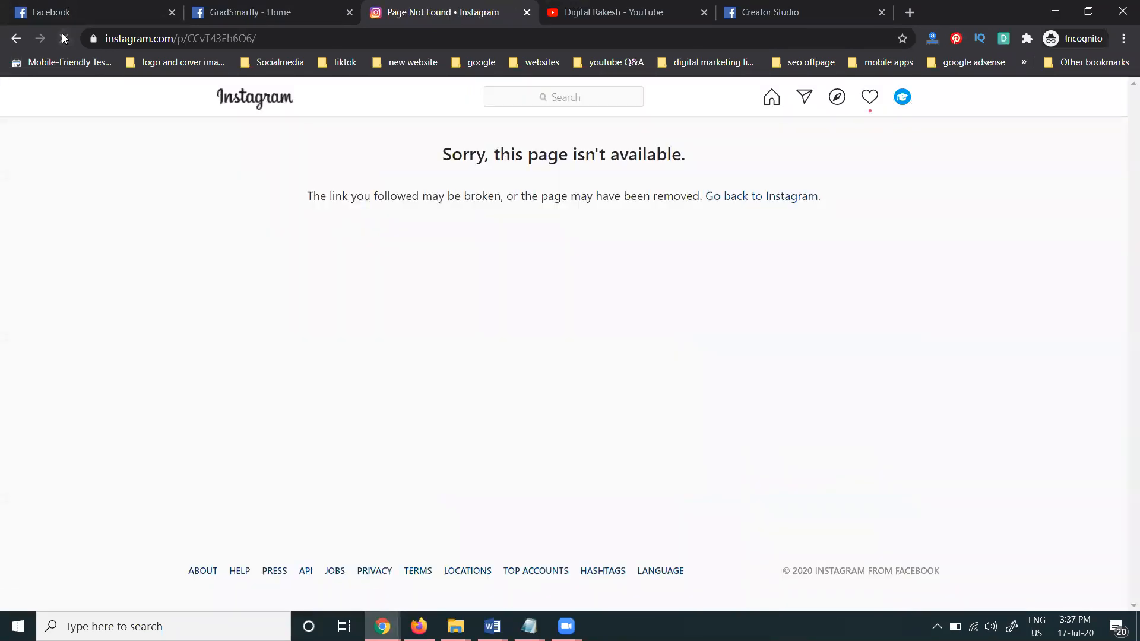
click(15, 38)
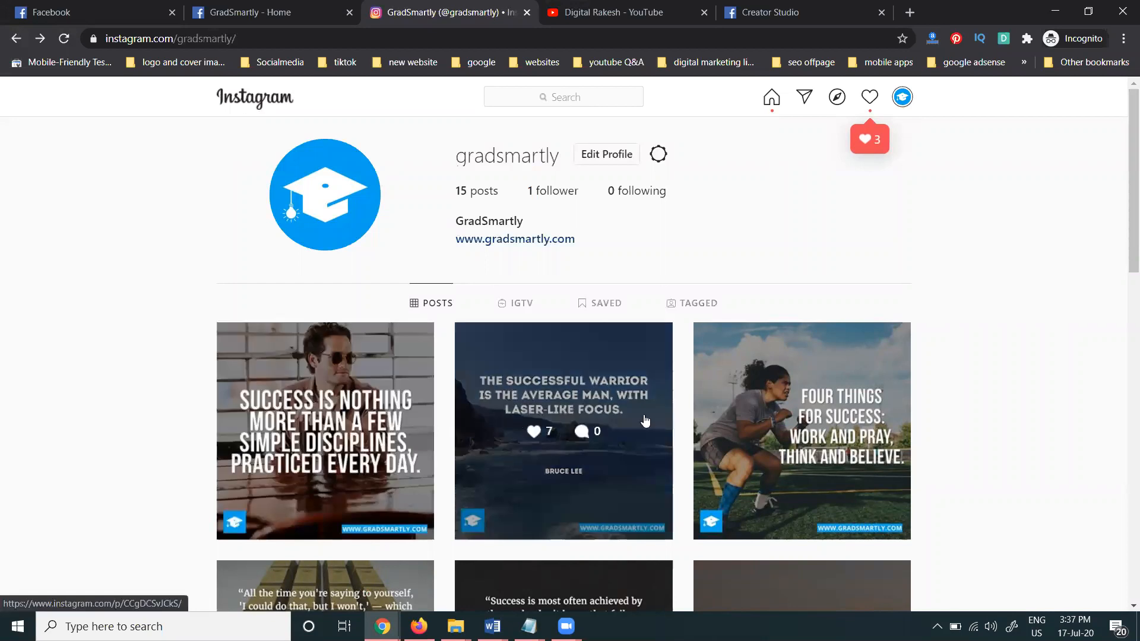
click(777, 15)
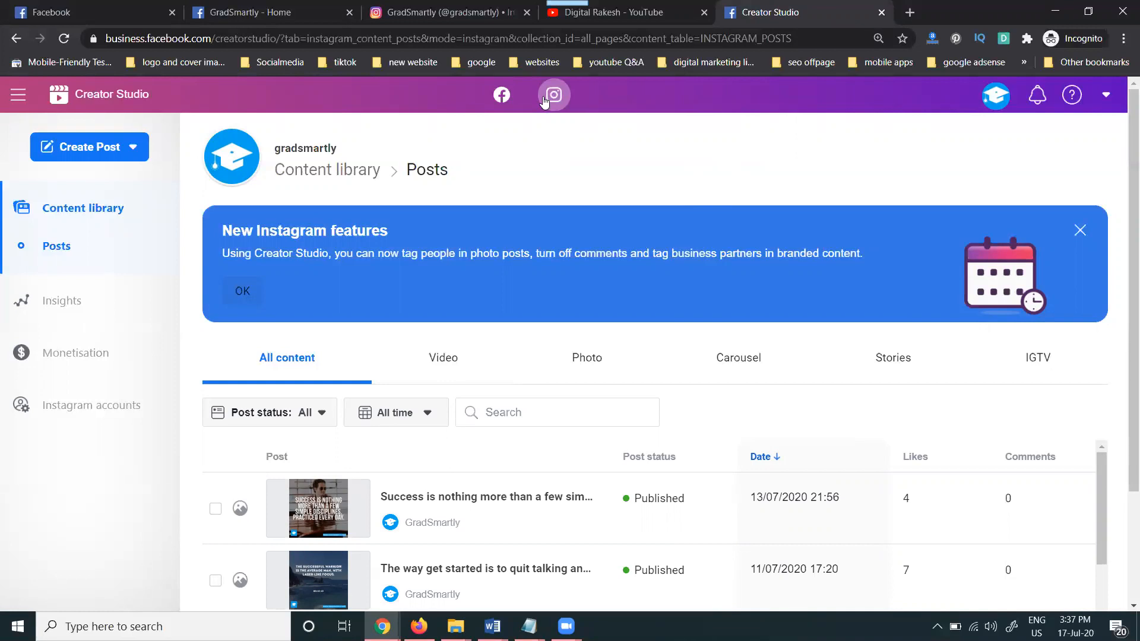
Load business.facebook.com/GradSmartly in a new browser tab
click(270, 13)
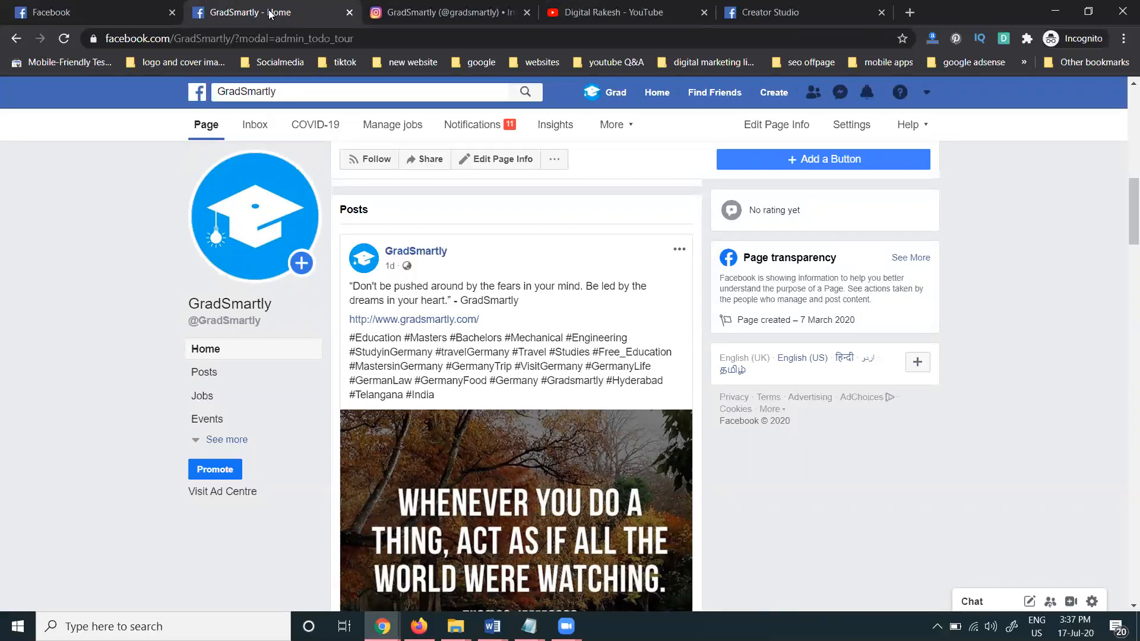
double_click(206, 38)
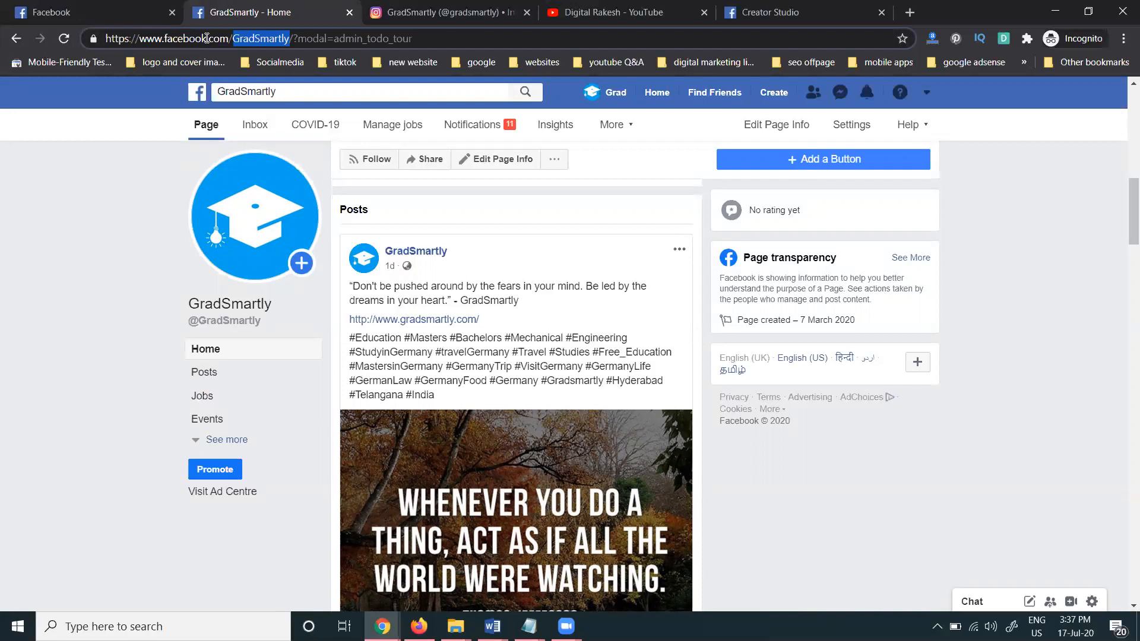
click(901, 16)
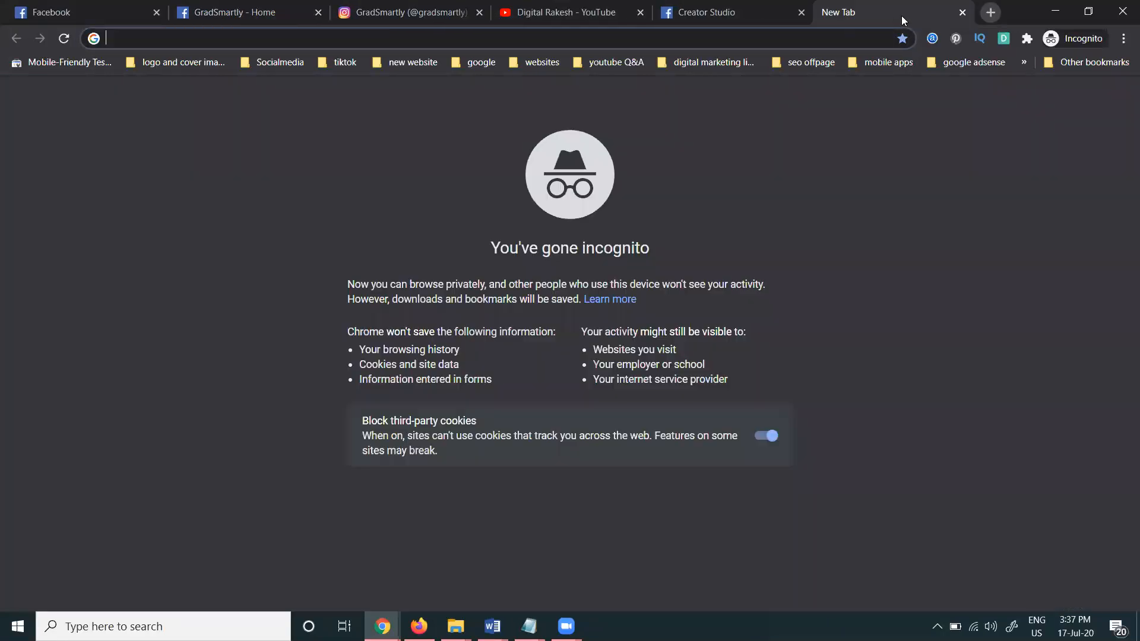
text(business.google.com)
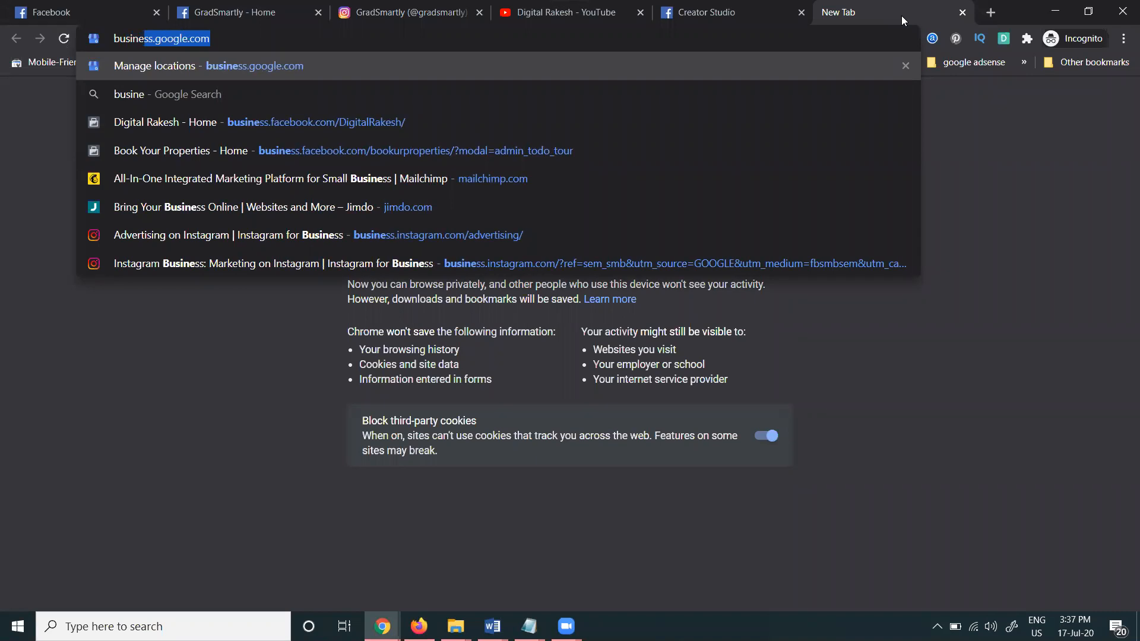
double_click(172, 40)
text(facebo)
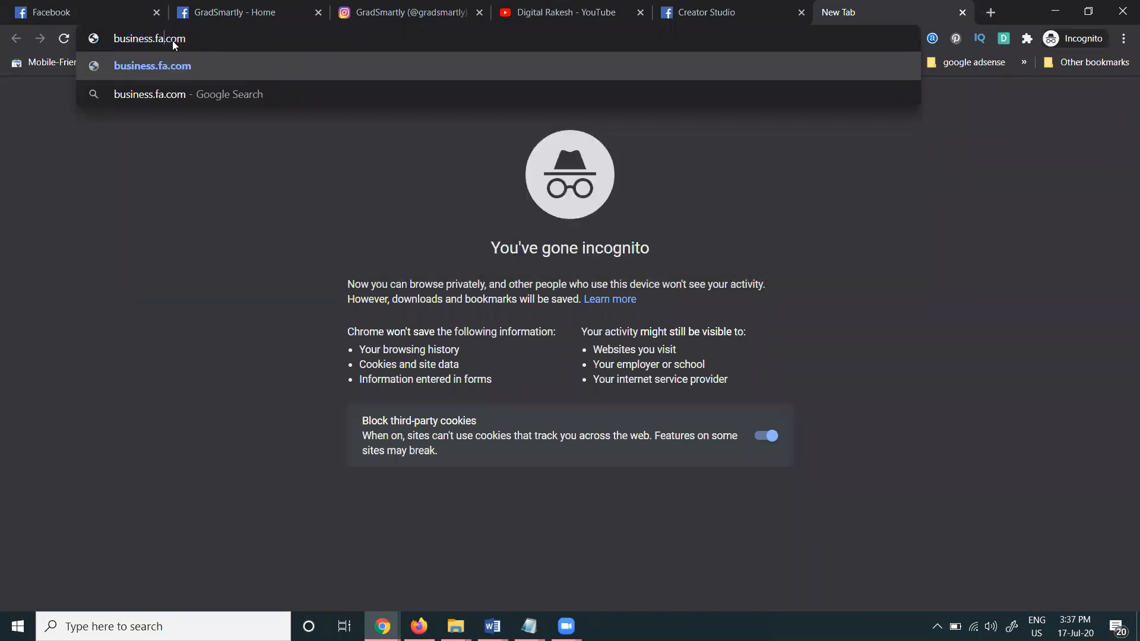
text(ok)
click(228, 32)
text(/GradSmartly)
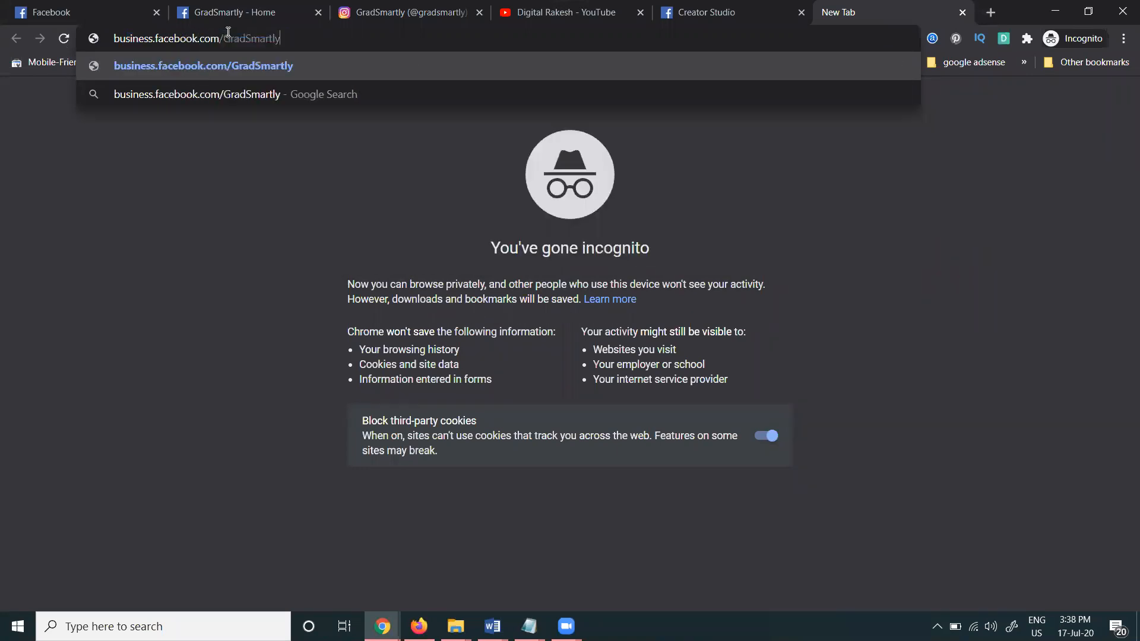
key(Return)
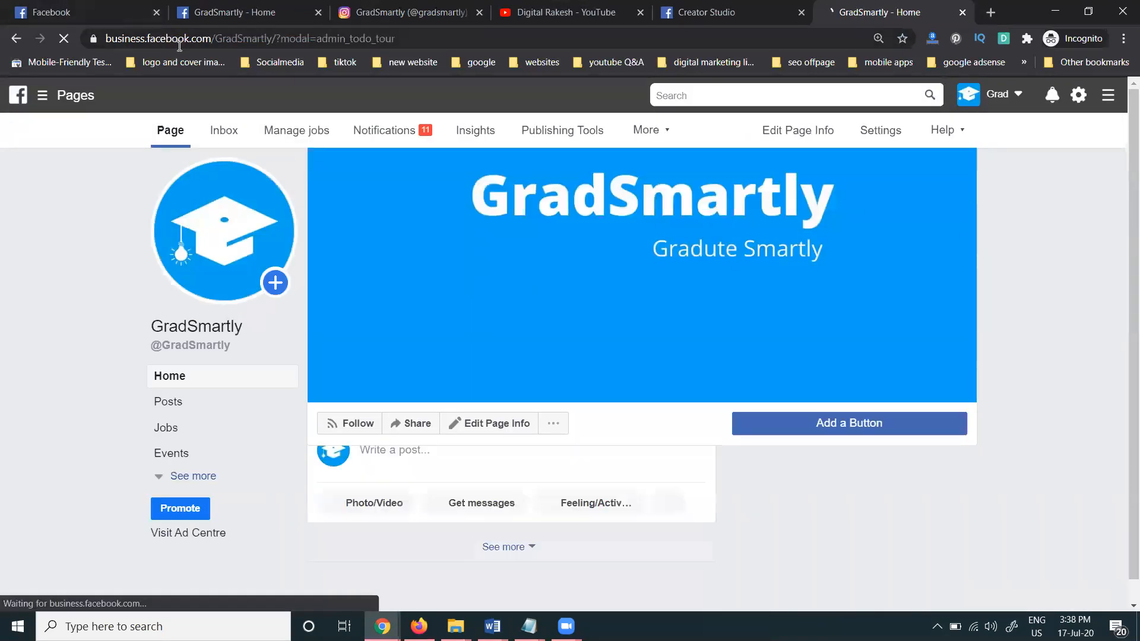
Start a new post from Write a post on the GradSmartly Page
scroll(347, 162, down, 4)
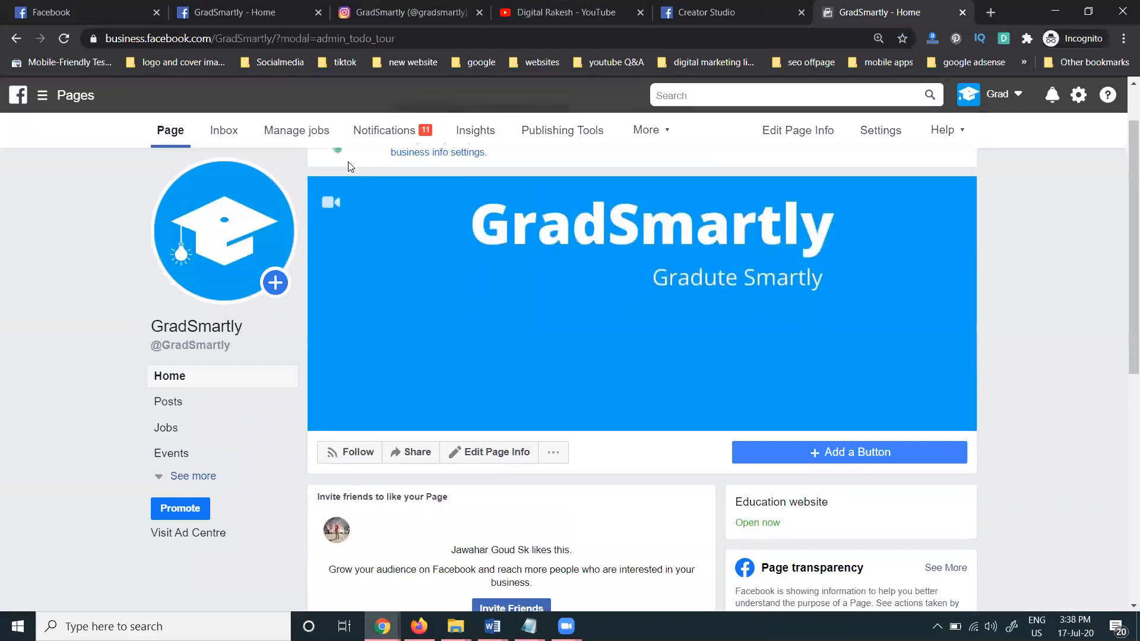
scroll(437, 327, down, 3)
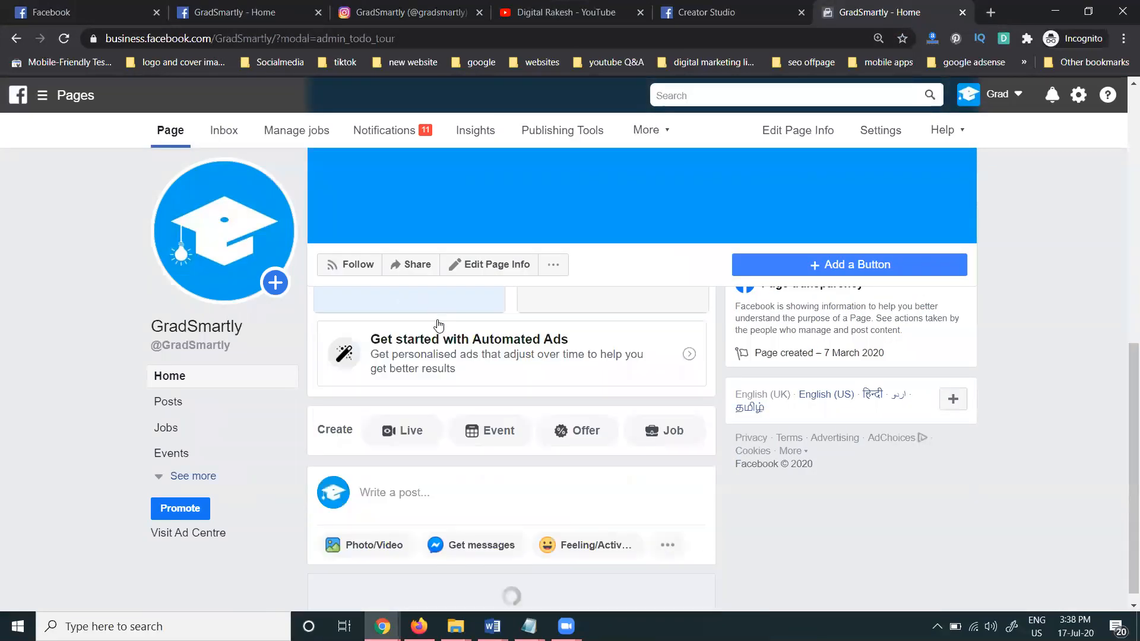
click(443, 482)
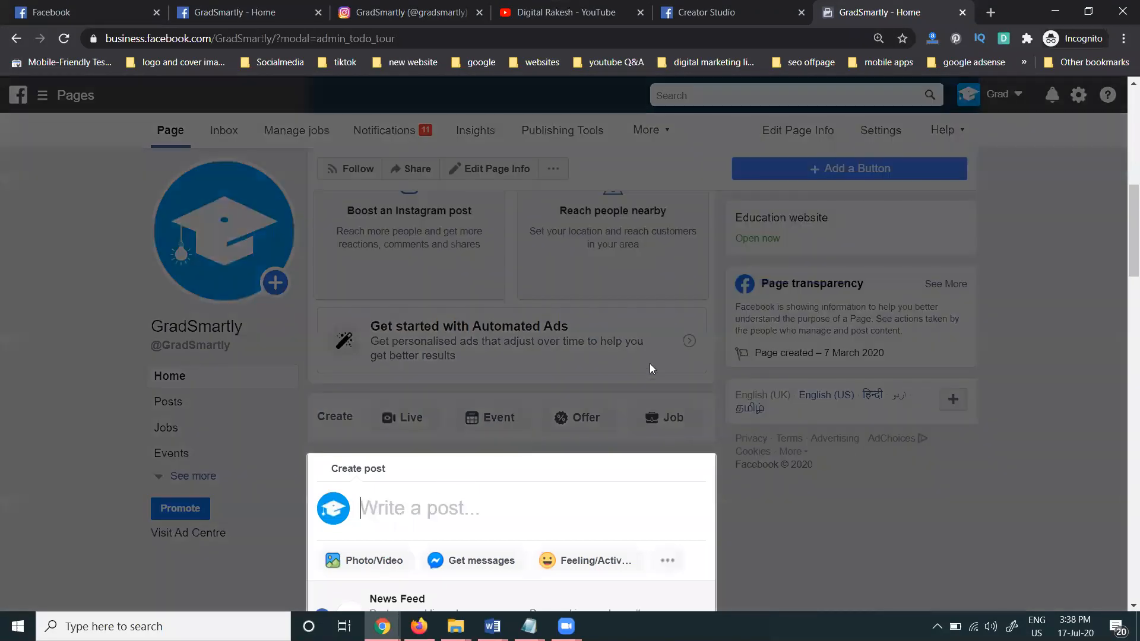
Connect the Page's Instagram account with its password and bring up the Photo/Video options
scroll(594, 350, down, 7)
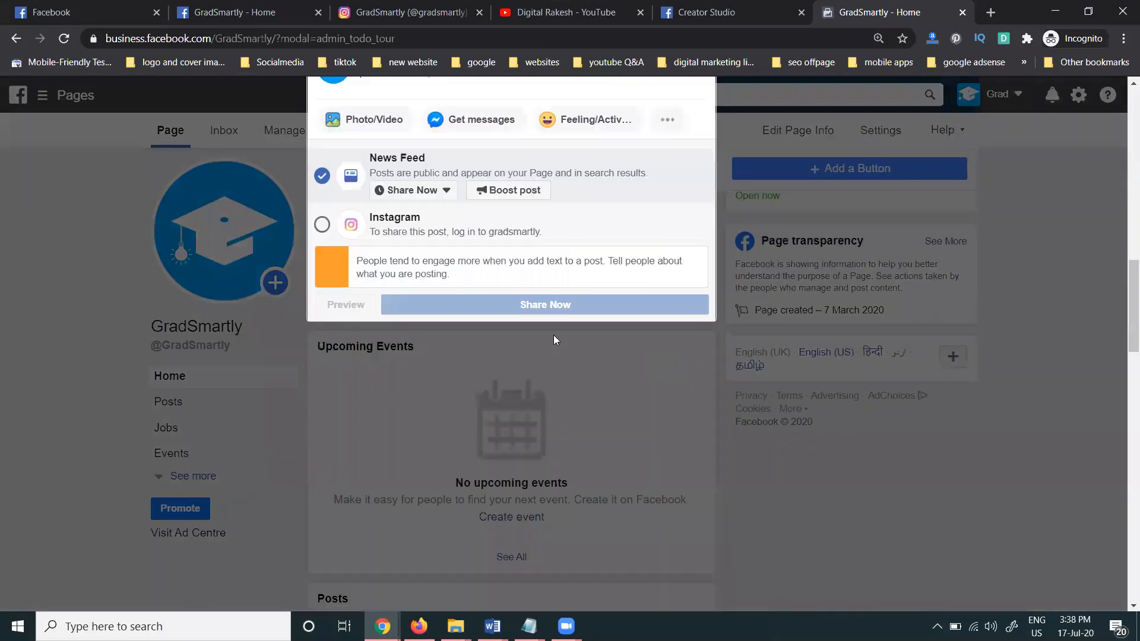
click(321, 221)
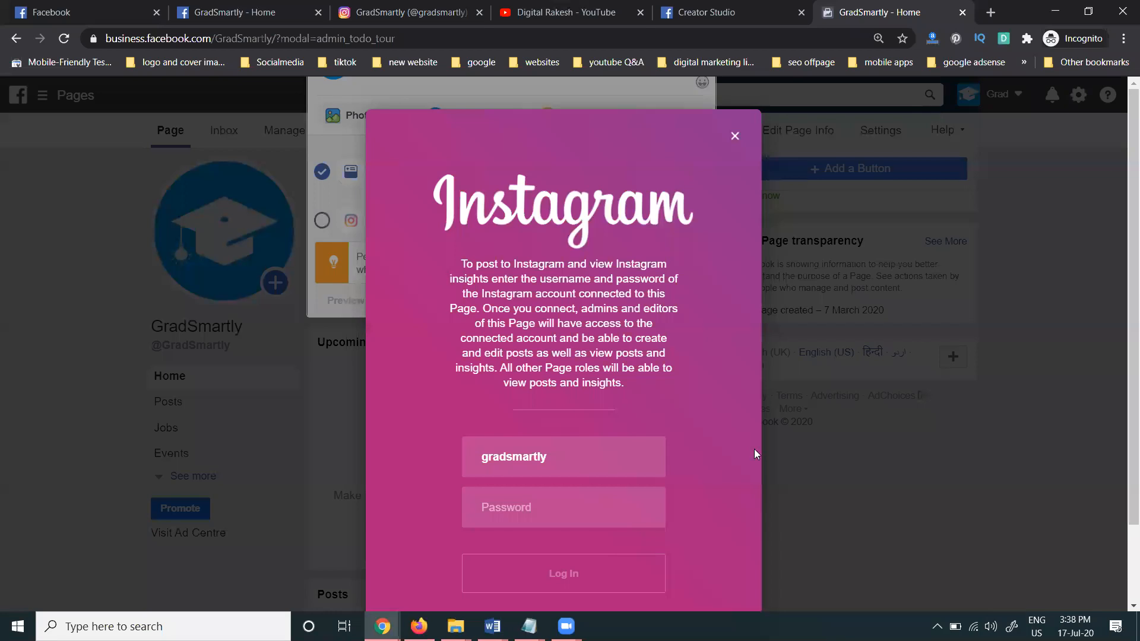
key(ctrl+v)
click(562, 570)
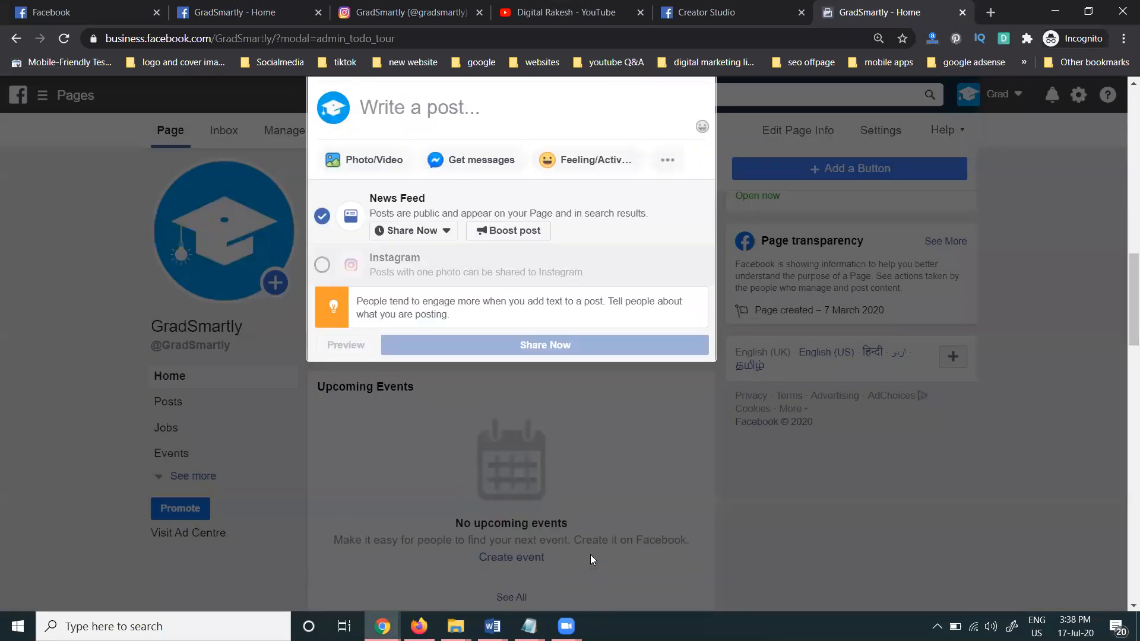
click(393, 342)
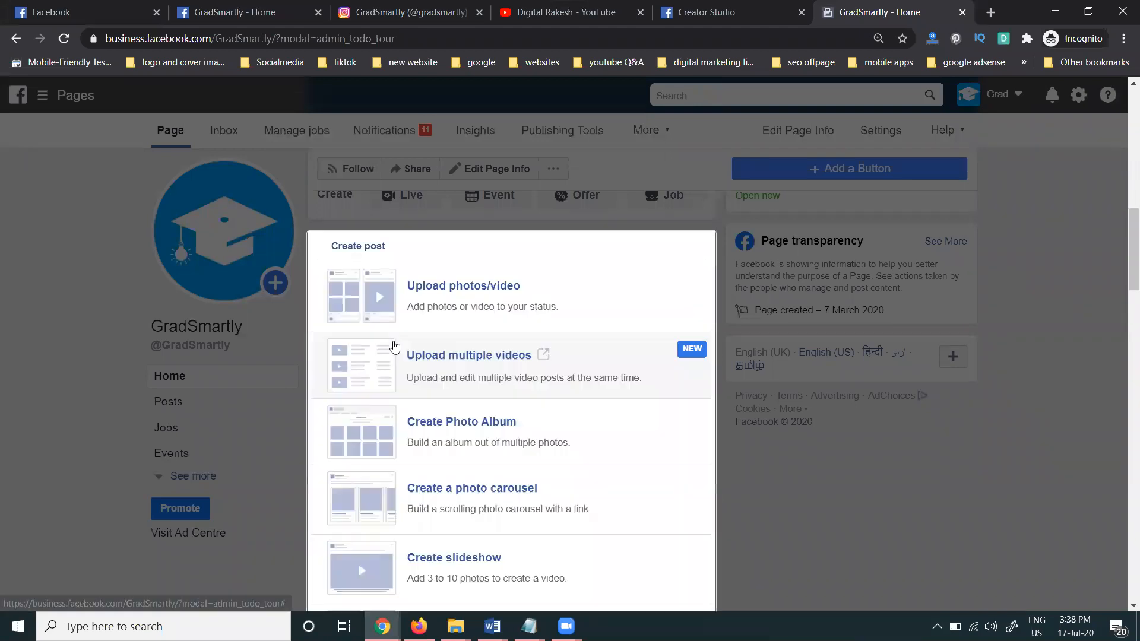
Attach the beach image and share the post to News Feed and Instagram
click(450, 292)
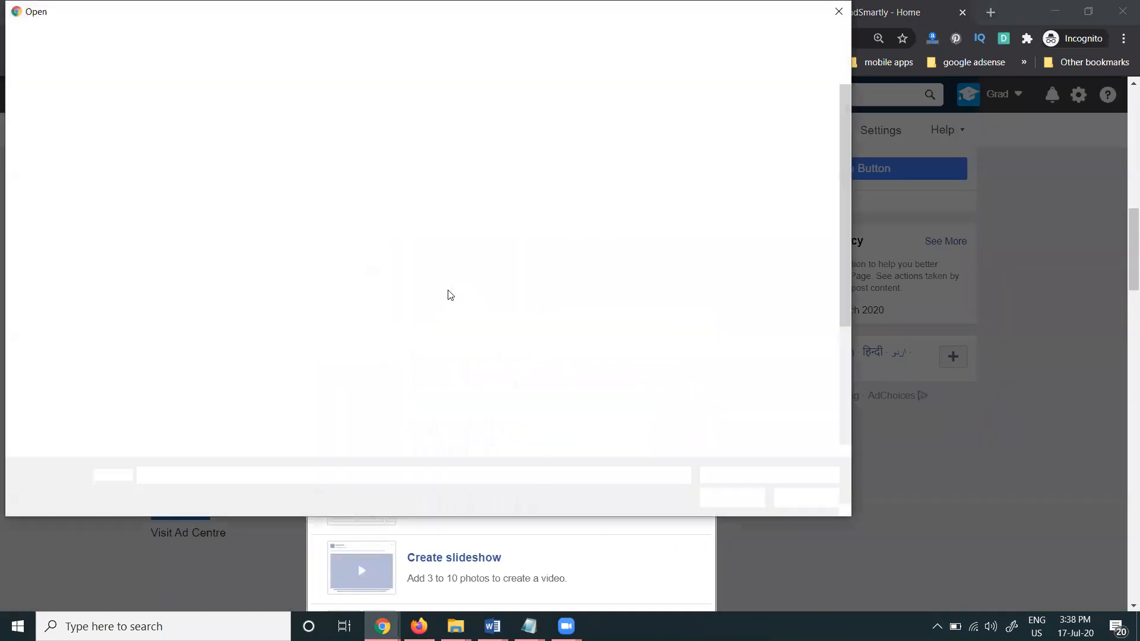
click(597, 333)
double_click(597, 333)
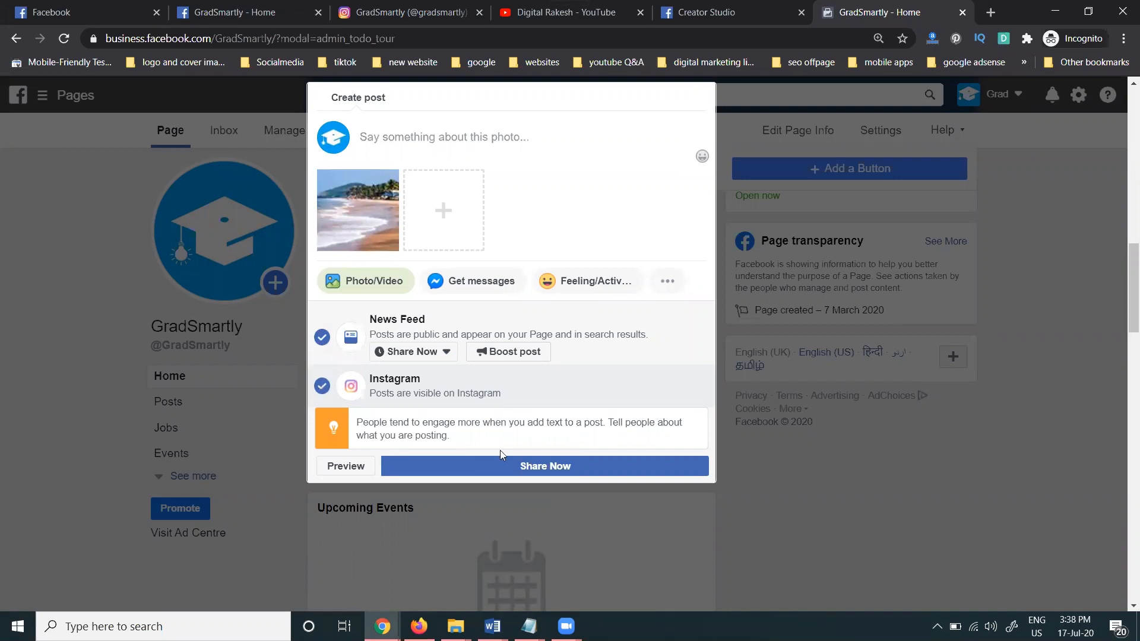
click(519, 463)
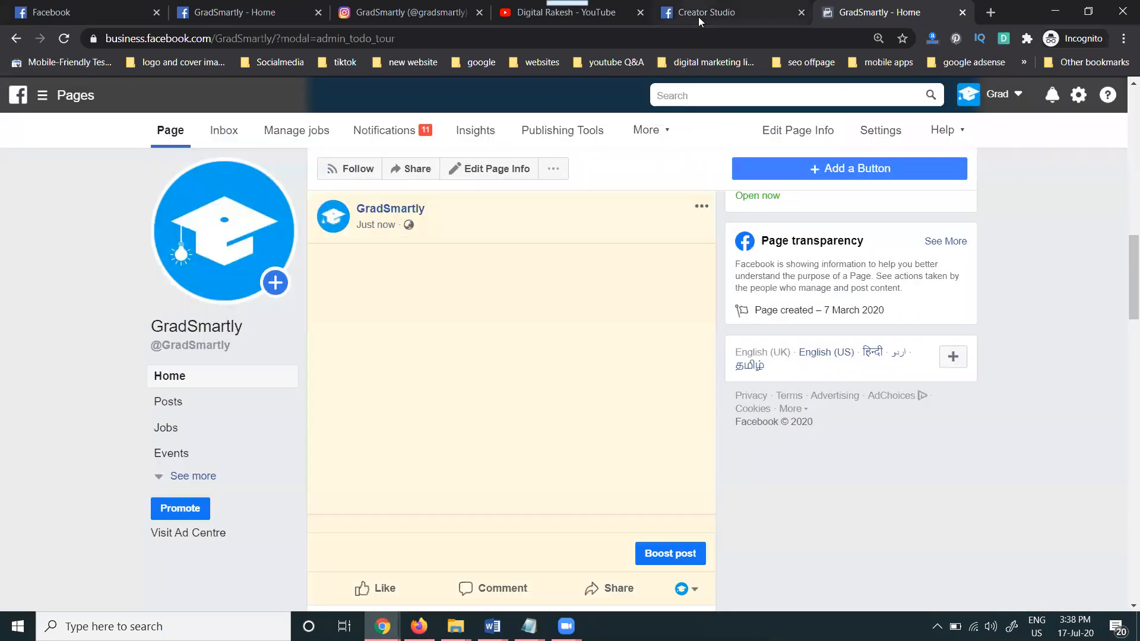
Reload the Creator Studio library and delete the beach post published at 15:38
click(662, 16)
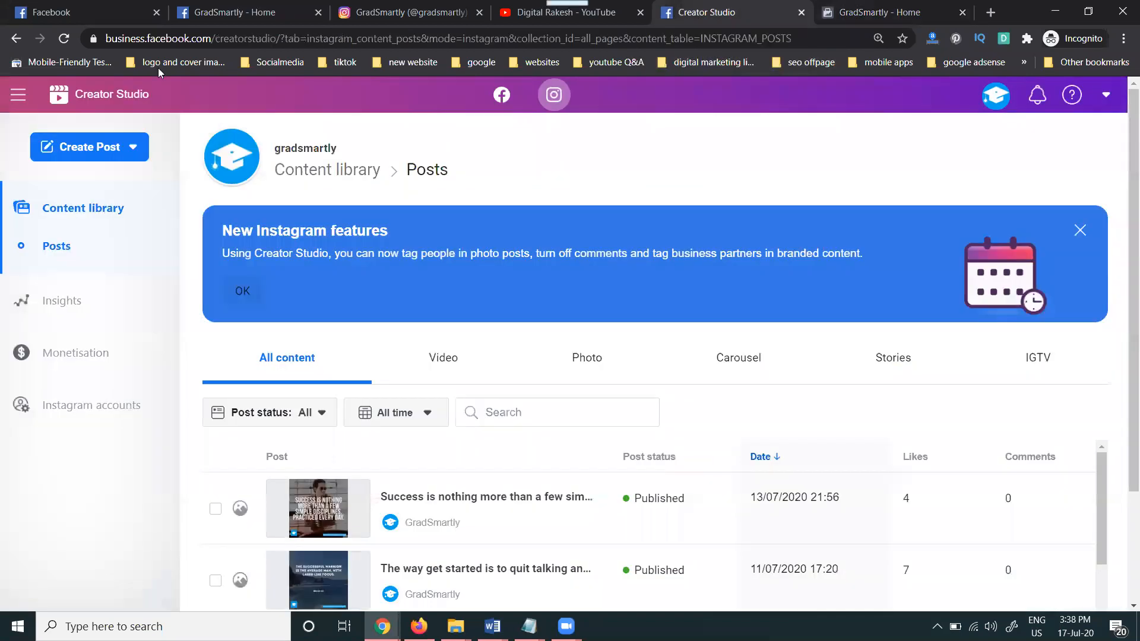
click(64, 39)
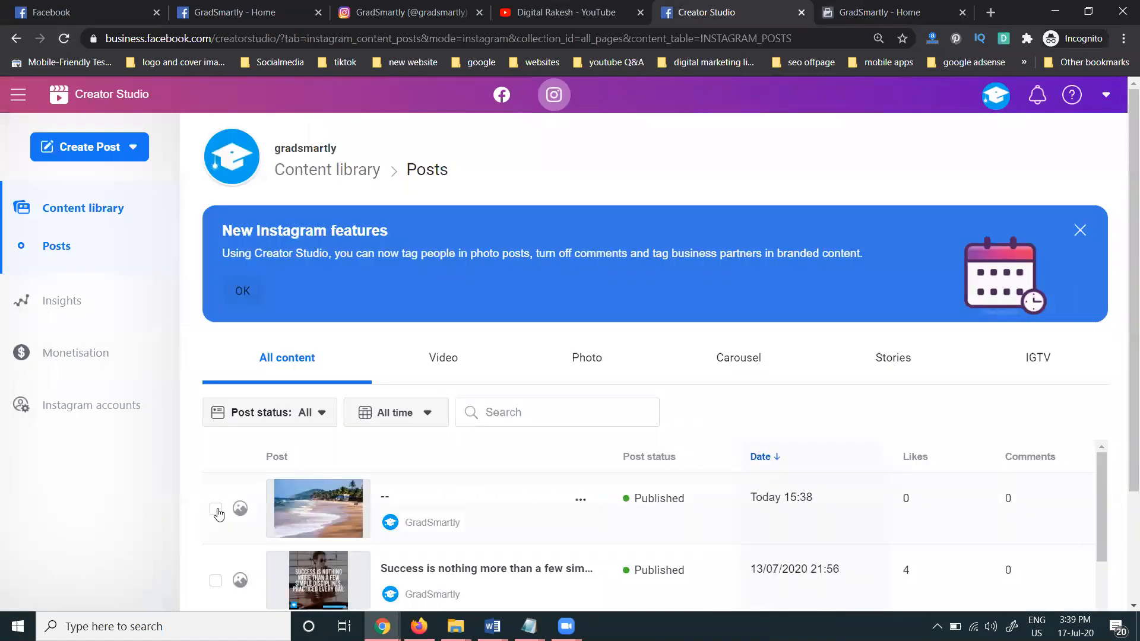
click(216, 509)
click(326, 416)
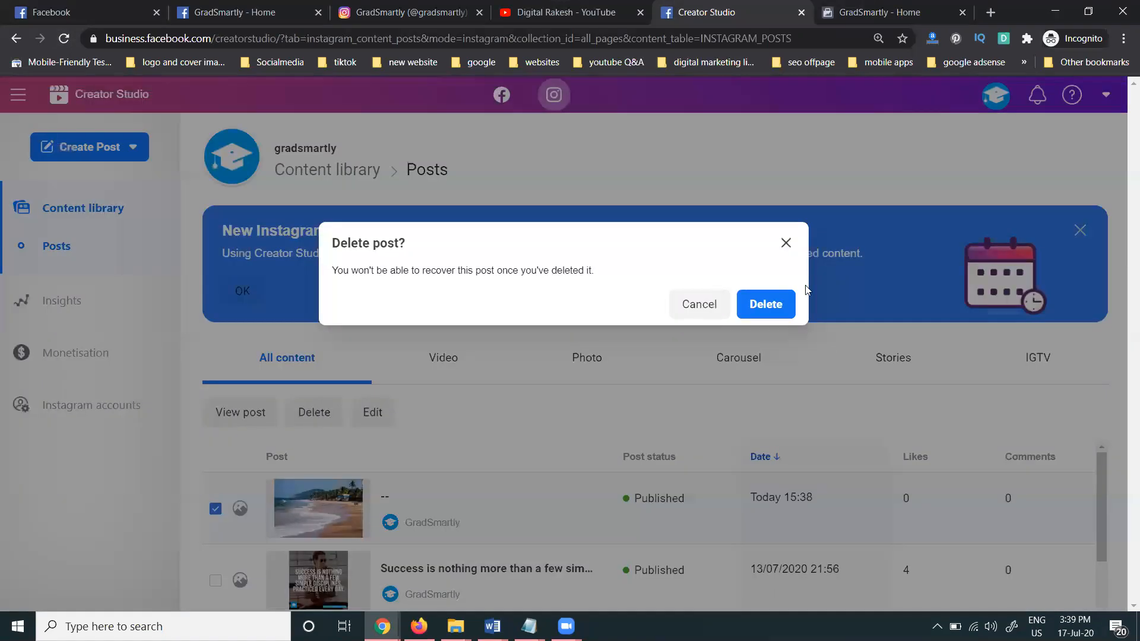
click(772, 305)
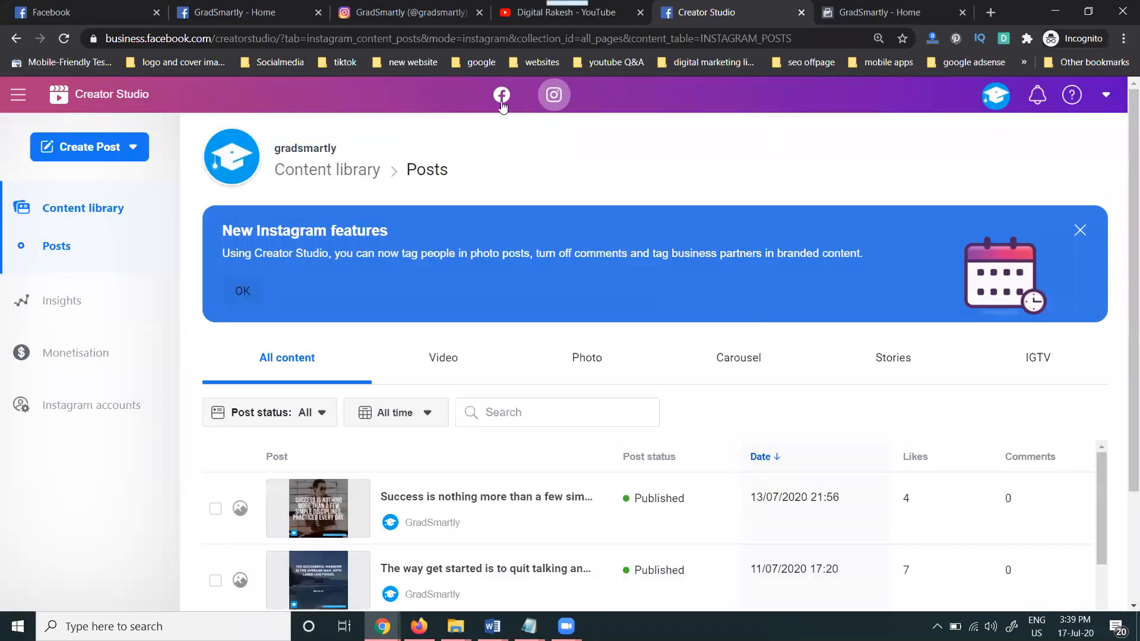
Review the beach post's Post Details in Creator Studio twice, then return to the GradSmartly Page
click(501, 95)
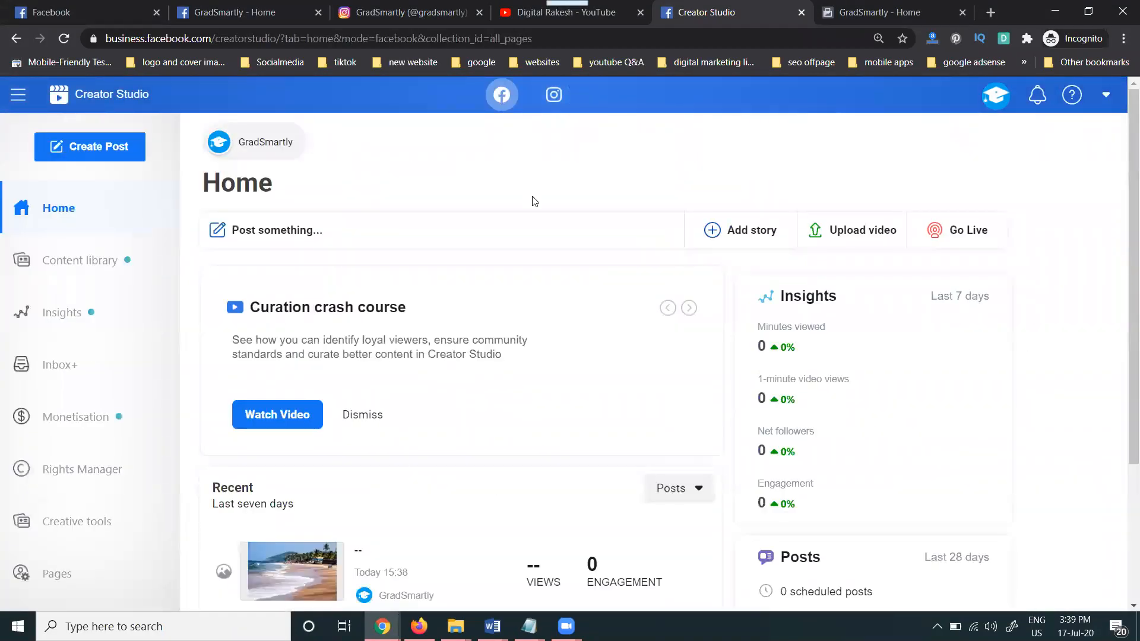
scroll(534, 202, down, 3)
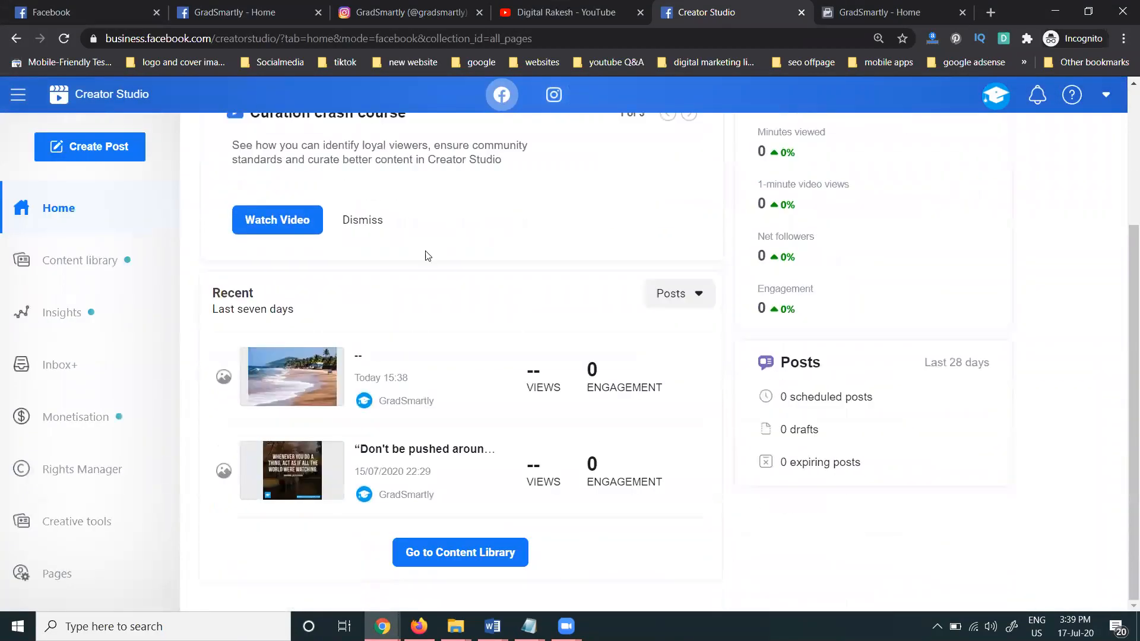
click(357, 358)
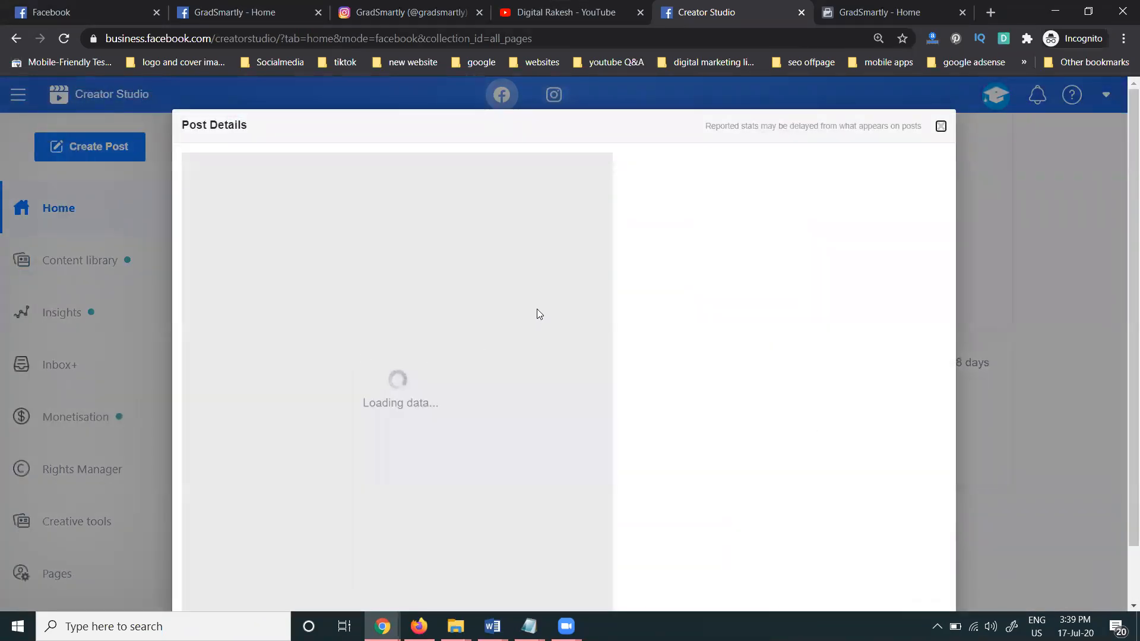
scroll(594, 313, down, 1)
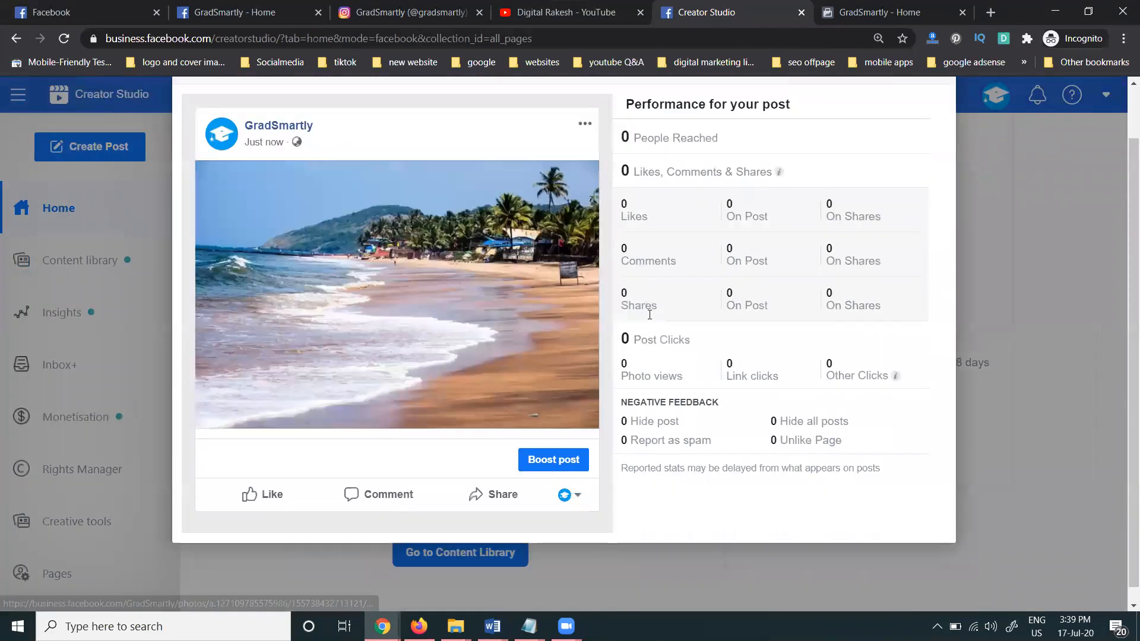
scroll(600, 514, up, 1)
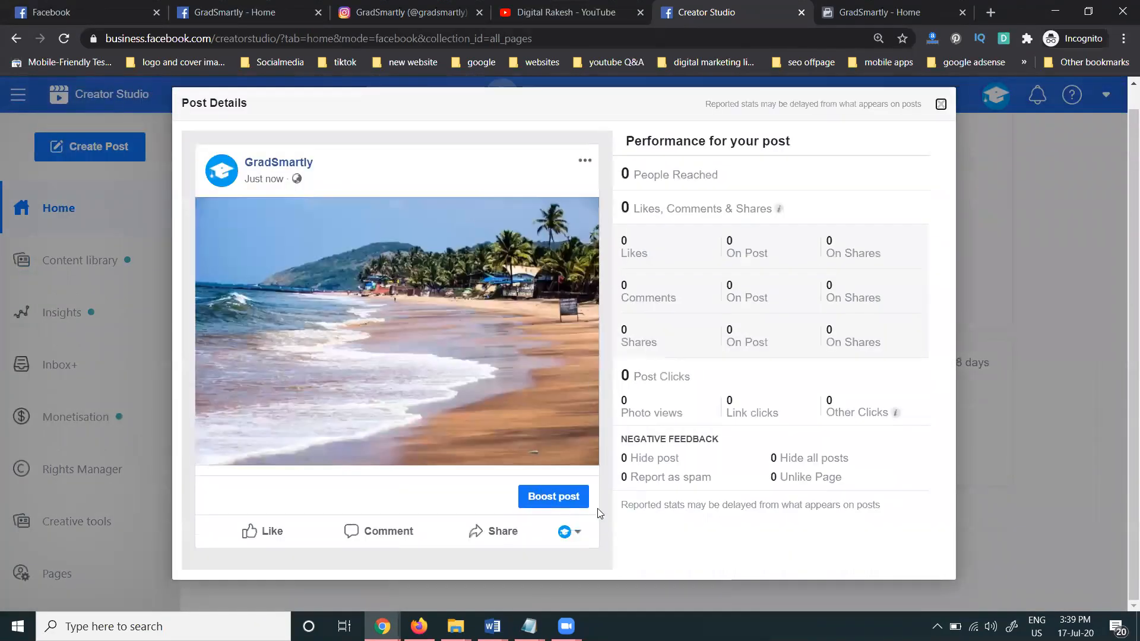
click(941, 105)
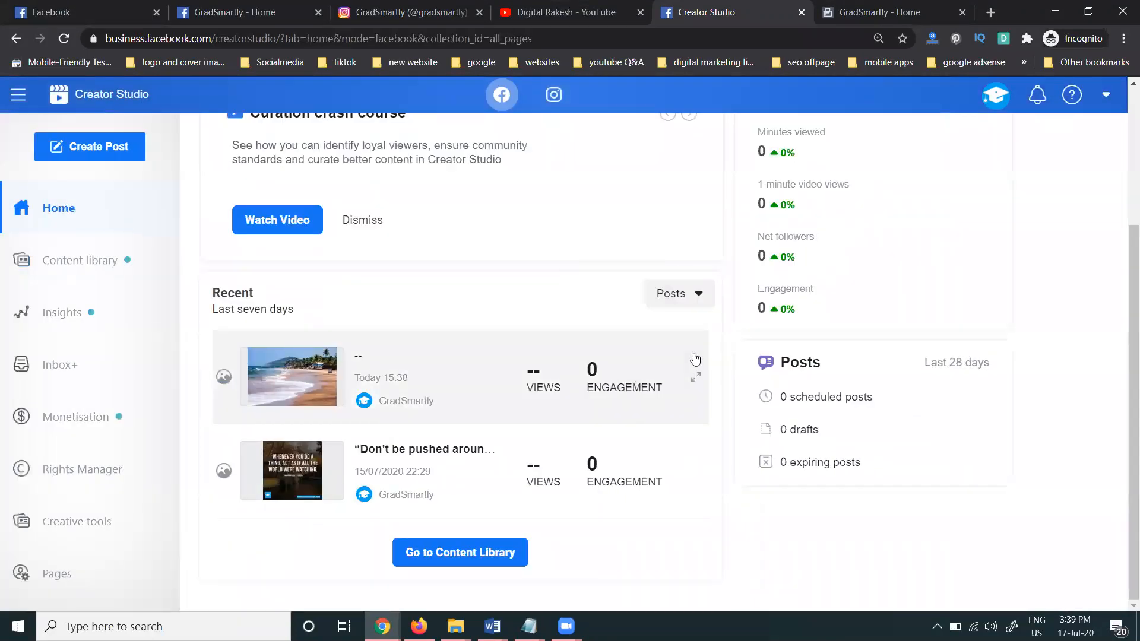
click(358, 358)
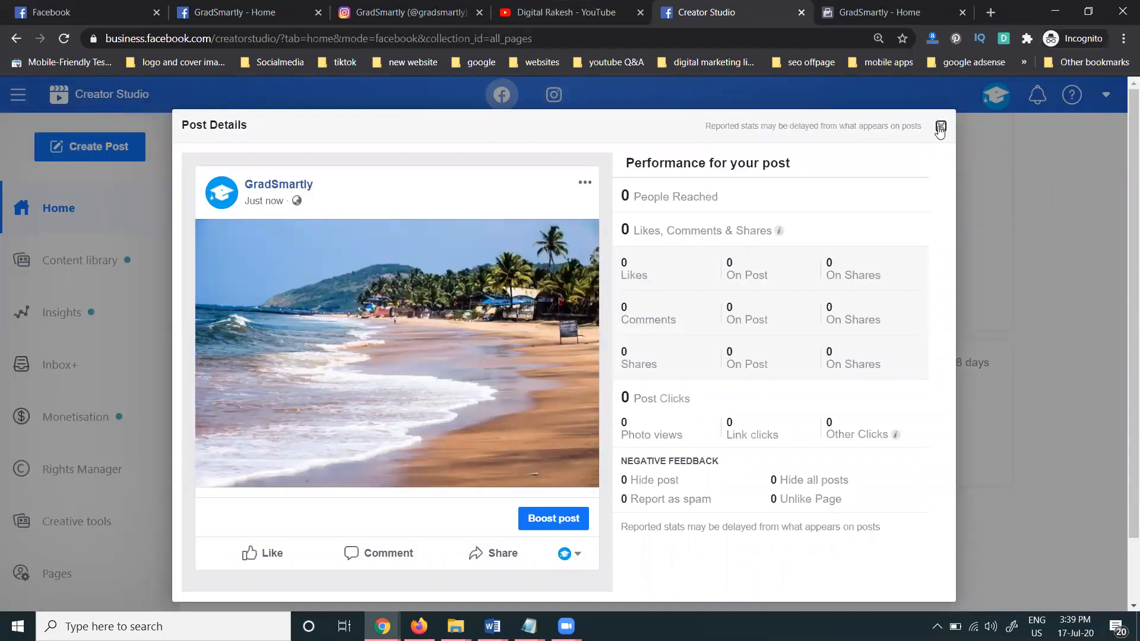
click(941, 126)
click(244, 5)
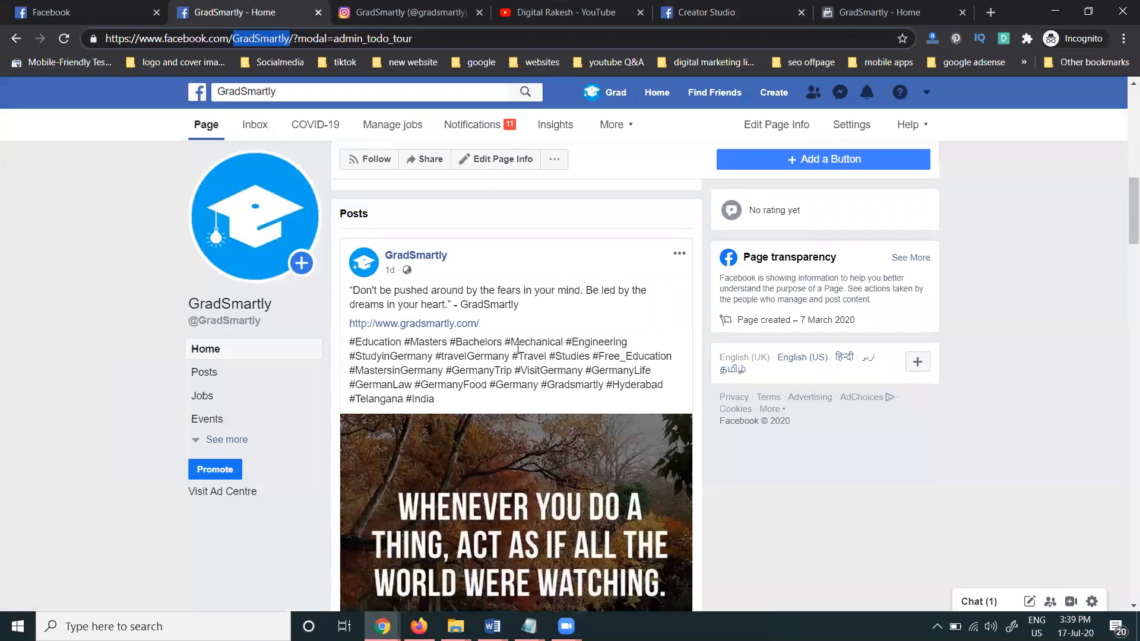
Delete the beach photo post from the GradSmartly Page, then go to the Page inbox
click(64, 39)
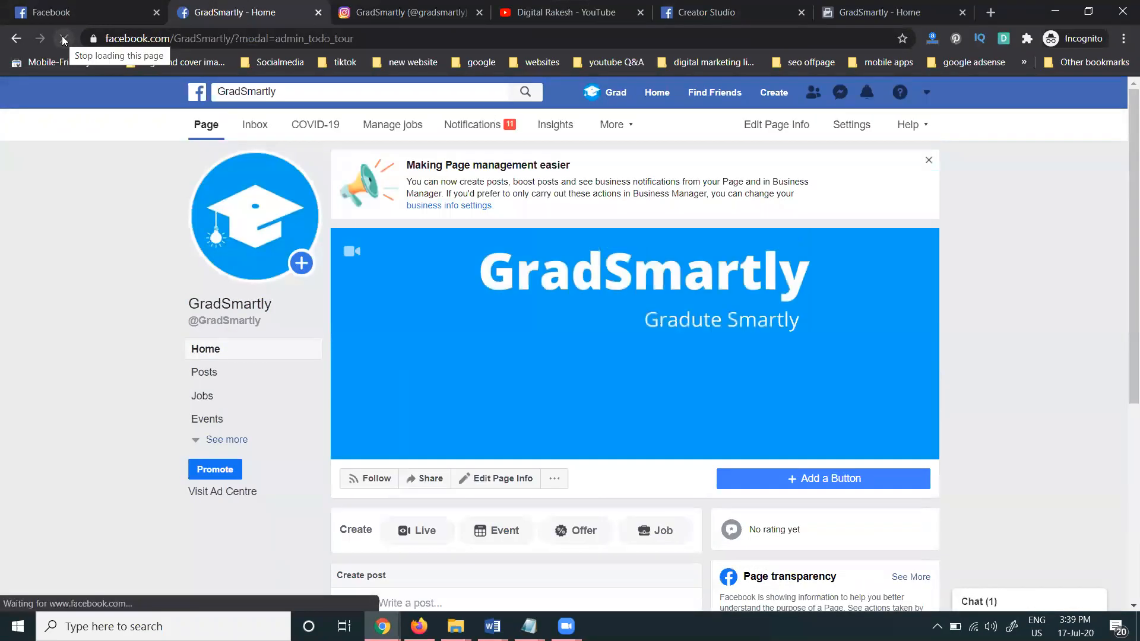
scroll(365, 169, down, 5)
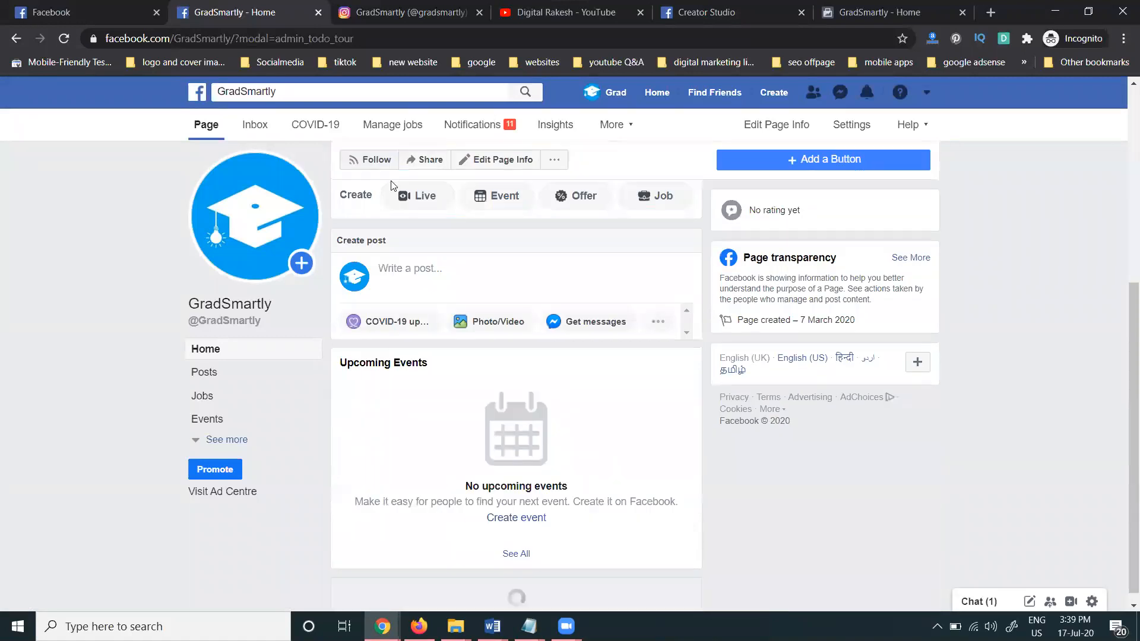
scroll(390, 188, down, 5)
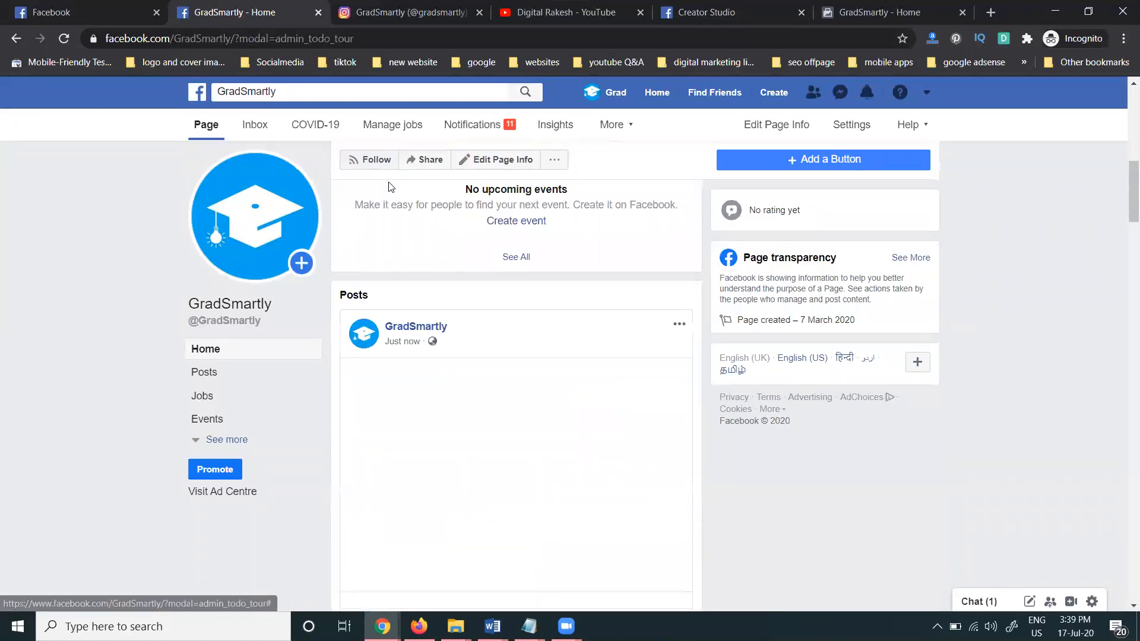
click(678, 324)
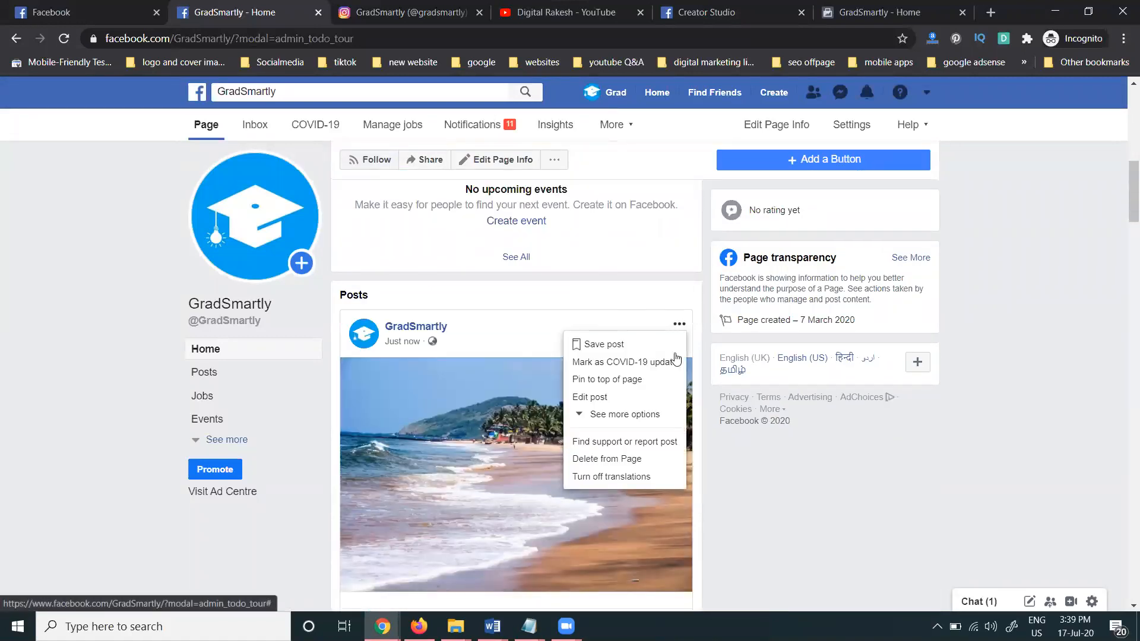
click(629, 462)
click(699, 240)
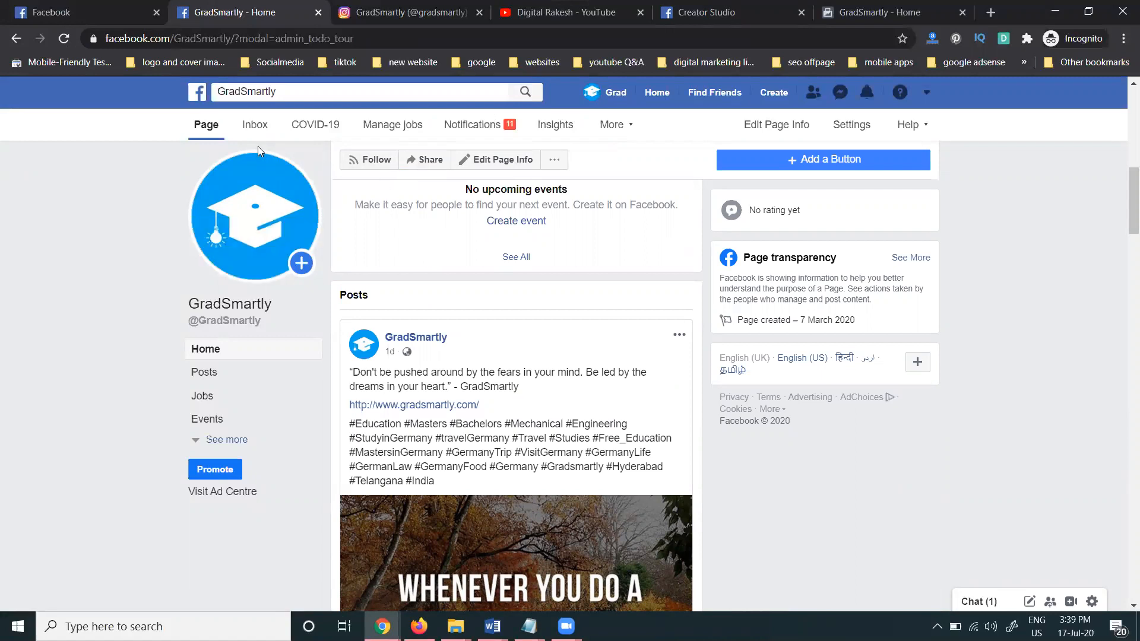
click(257, 129)
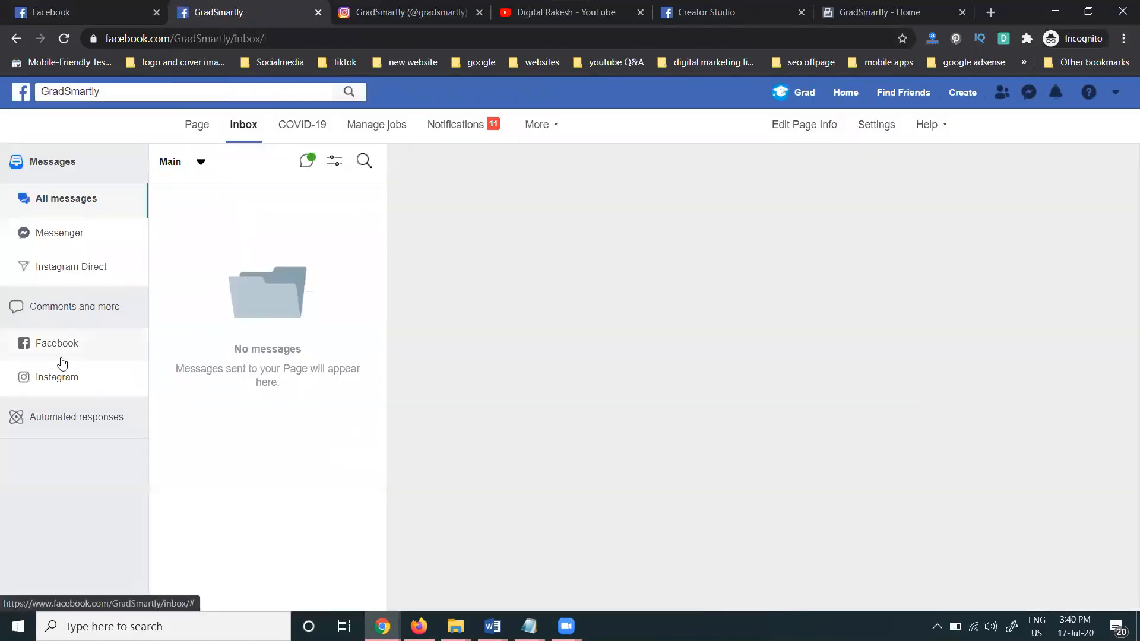
Review Instagram comments and the Instant reply automated response in its edit view, without changes
click(57, 380)
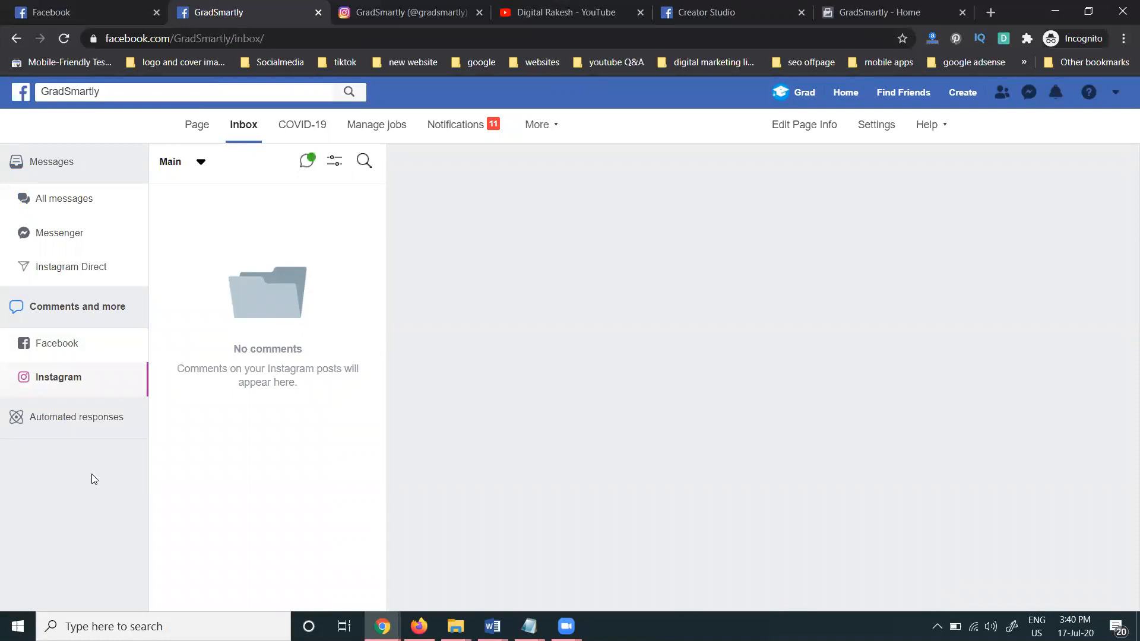
click(76, 425)
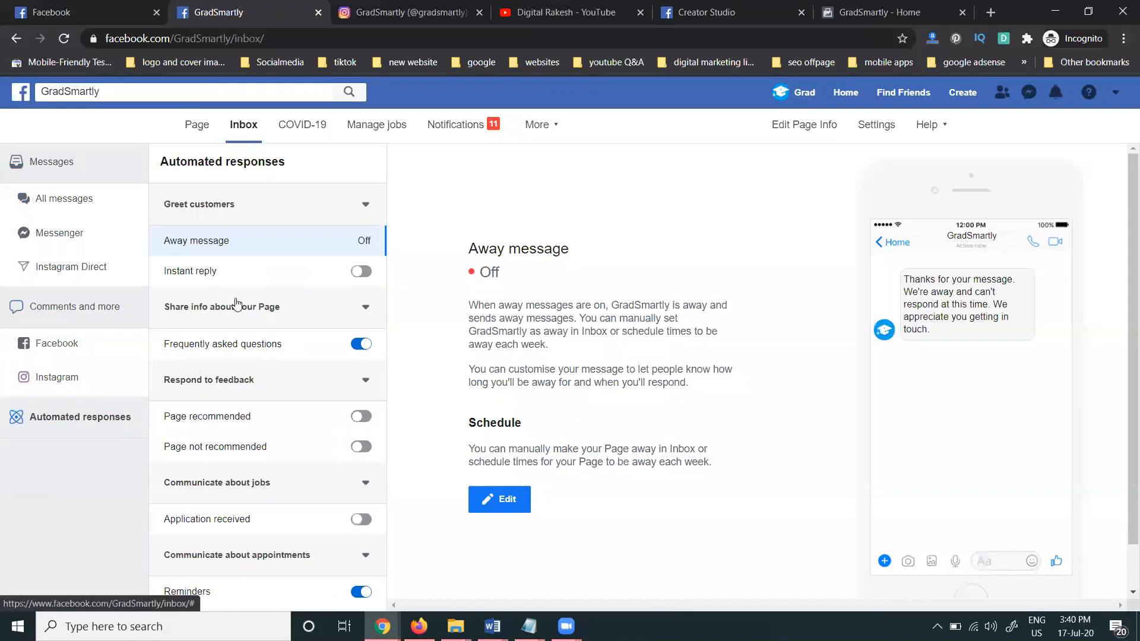
click(232, 272)
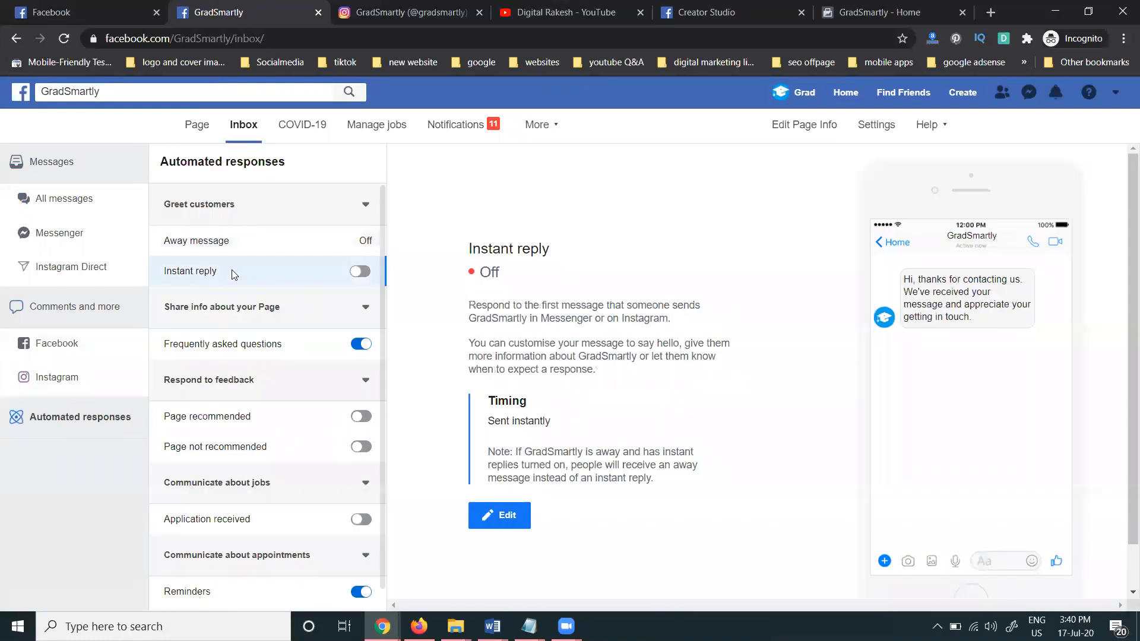
click(488, 513)
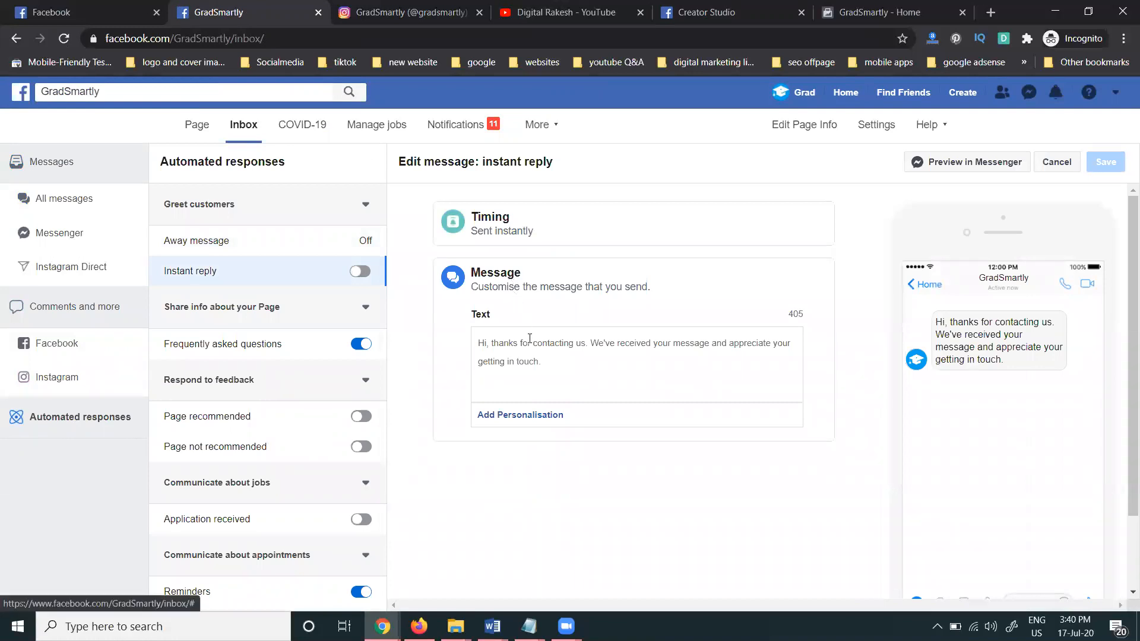
scroll(529, 343, down, 2)
scroll(531, 345, up, 2)
click(66, 377)
Browse the Instagram Direct, Messenger and All messages inbox views, then go to Page settings
click(83, 278)
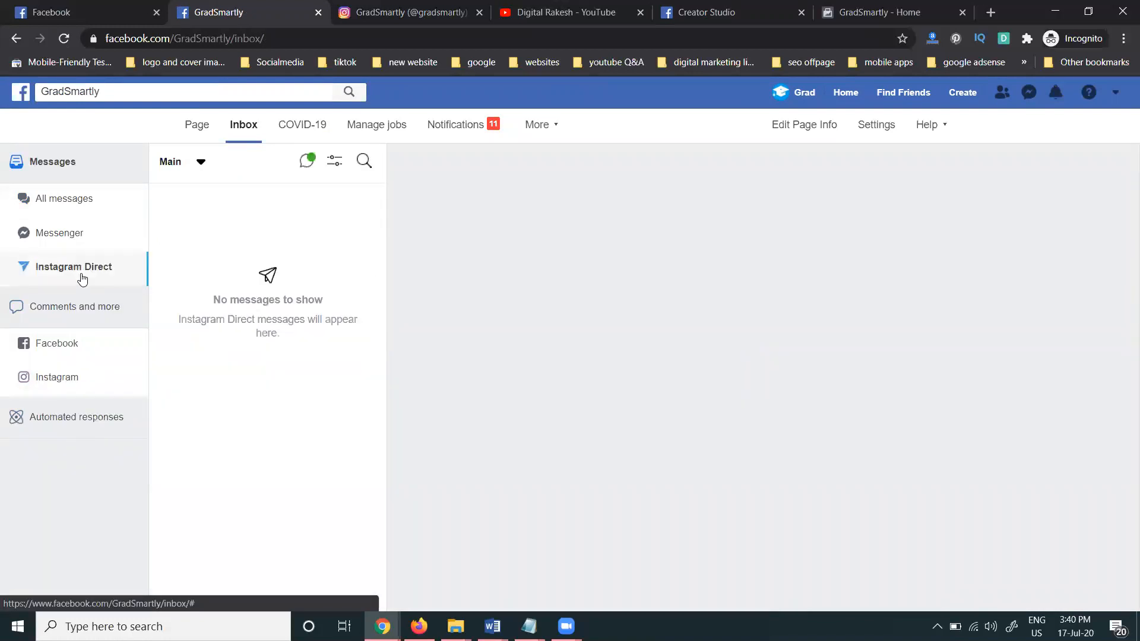
click(86, 241)
click(80, 207)
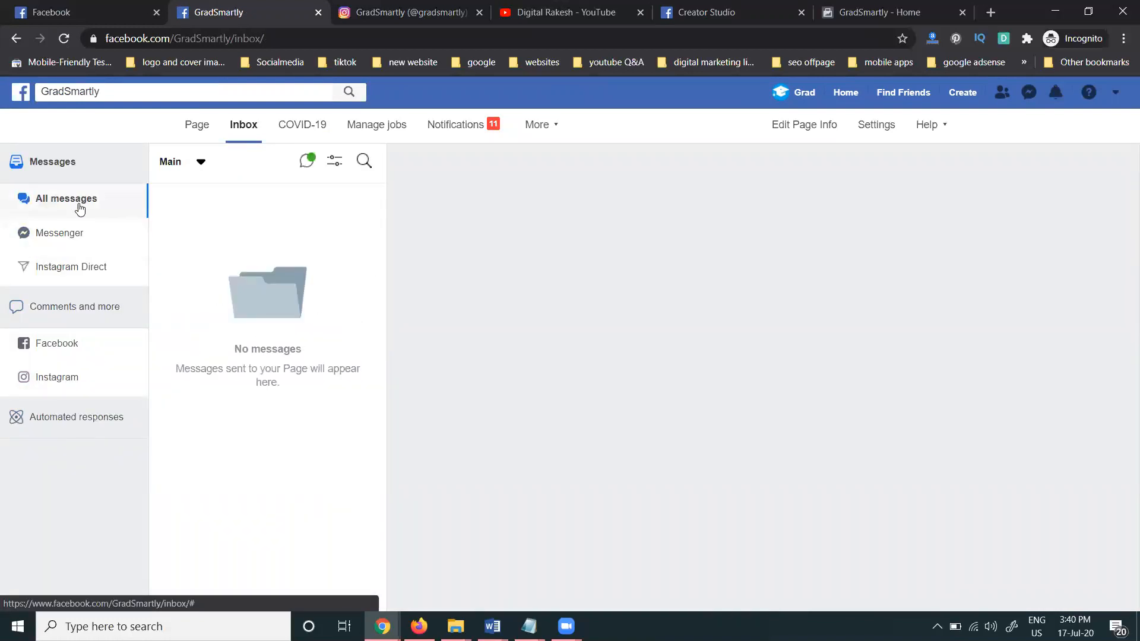
click(876, 125)
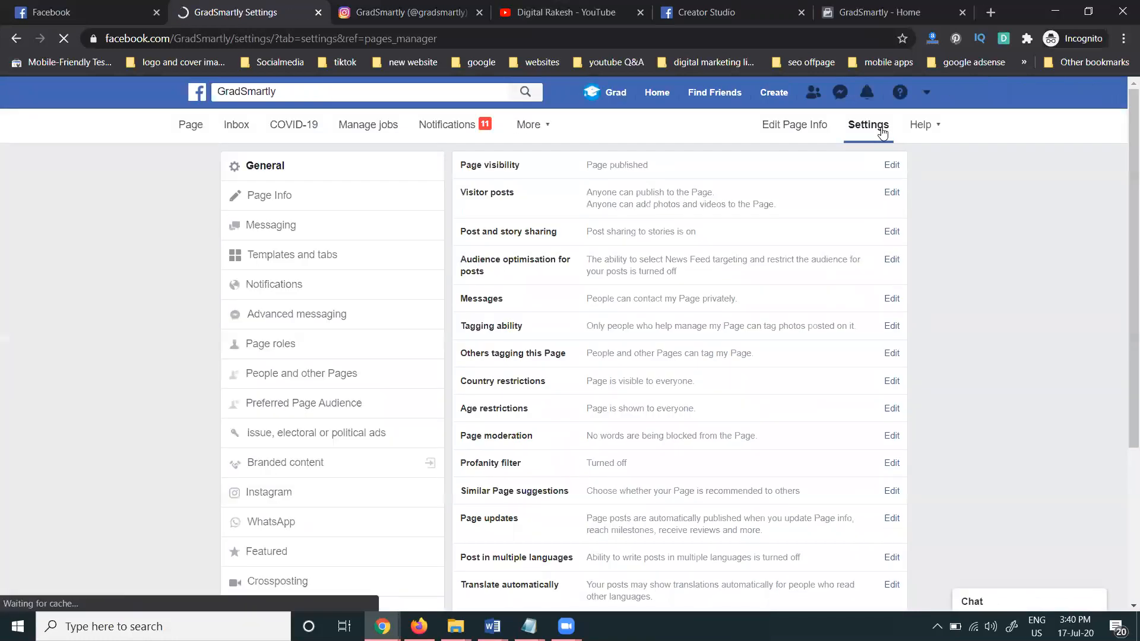
Check Messaging settings, toggling Show a greeting on and back off, then return to the Page home
click(315, 227)
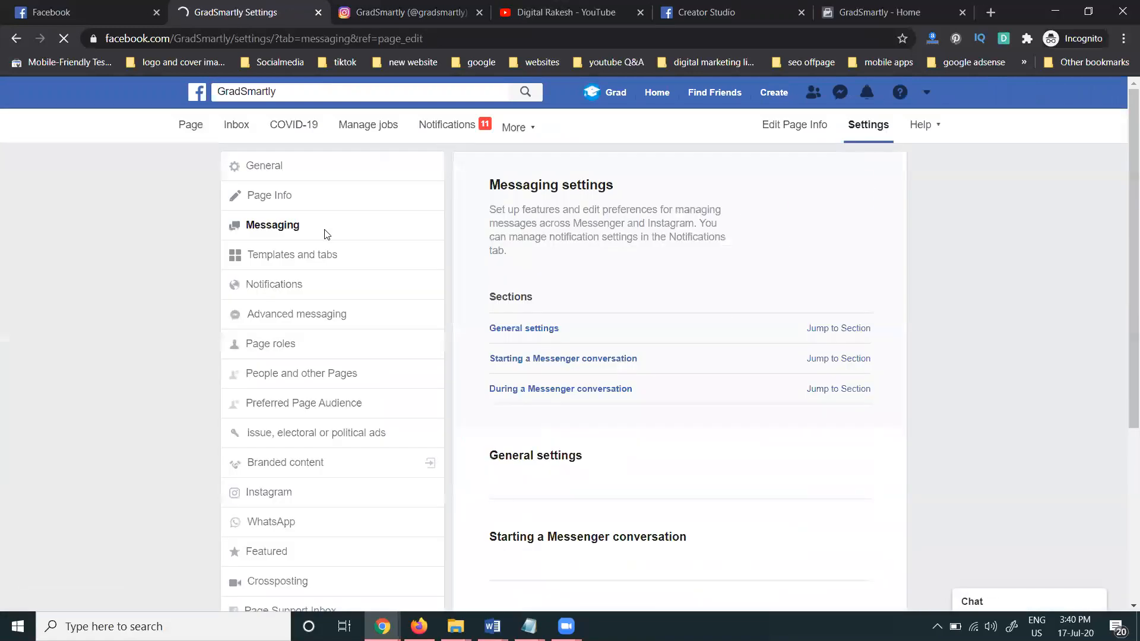
scroll(931, 361, down, 6)
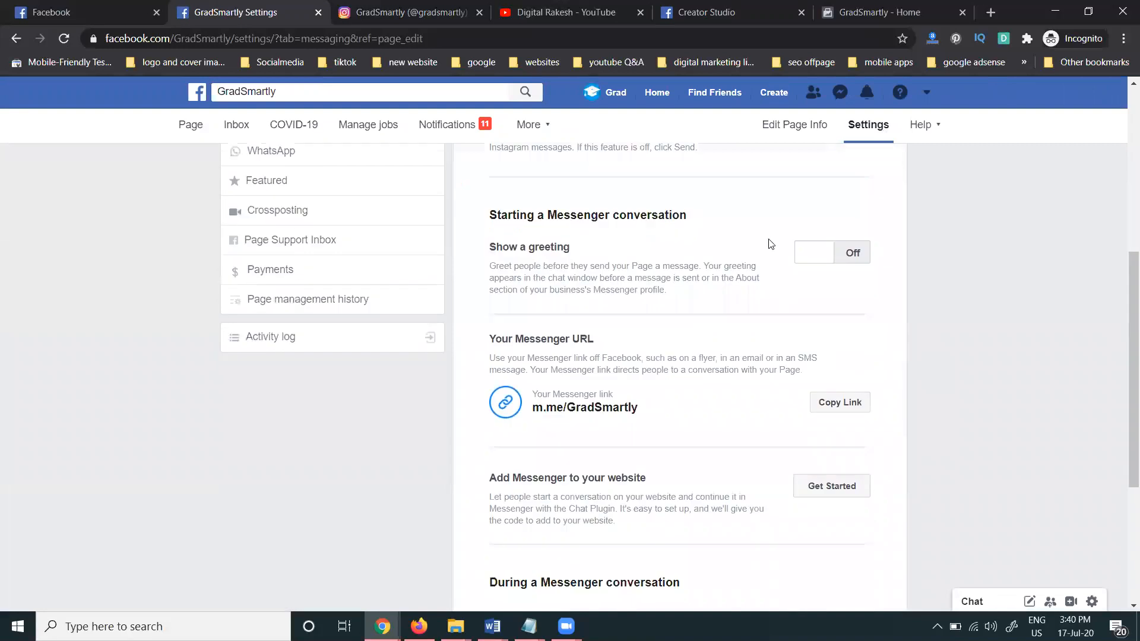
click(824, 263)
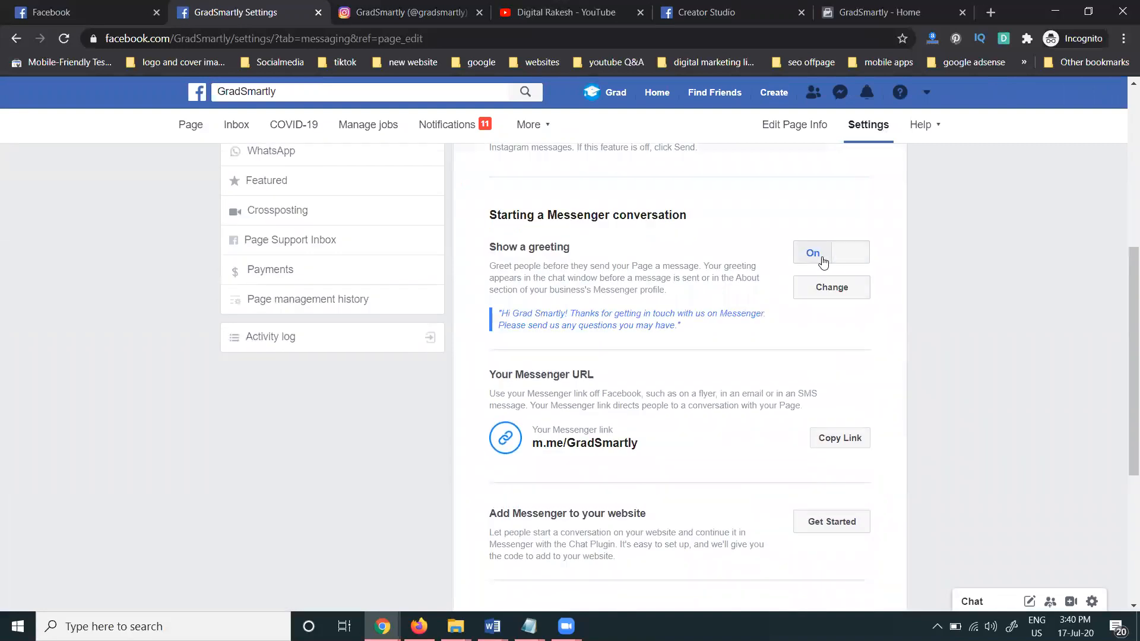
click(855, 259)
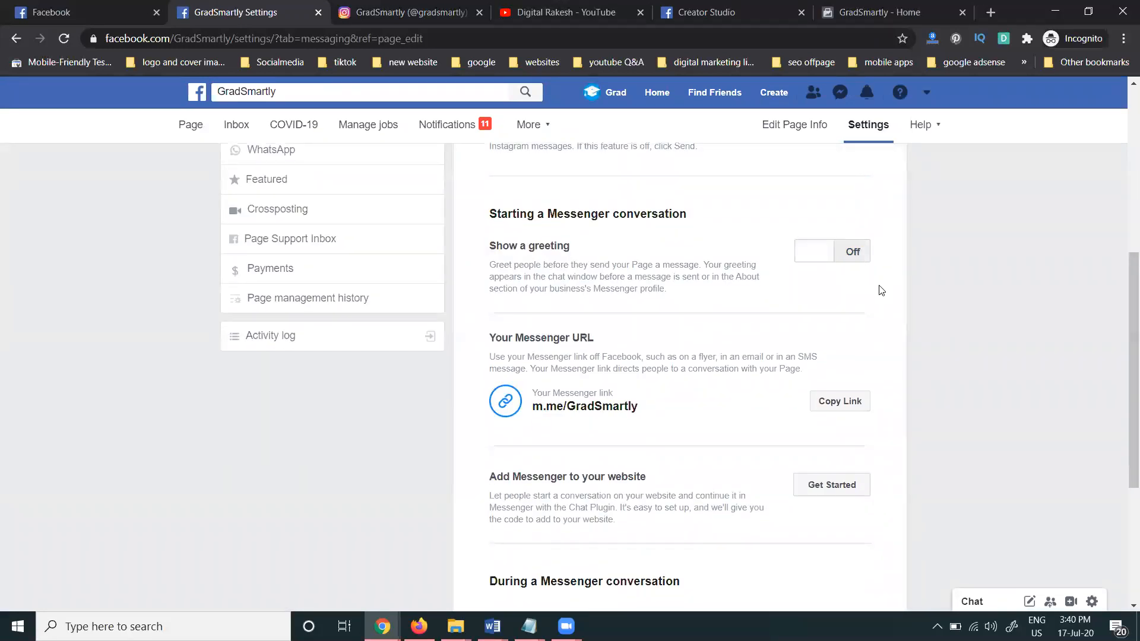
scroll(879, 287, down, 4)
click(190, 127)
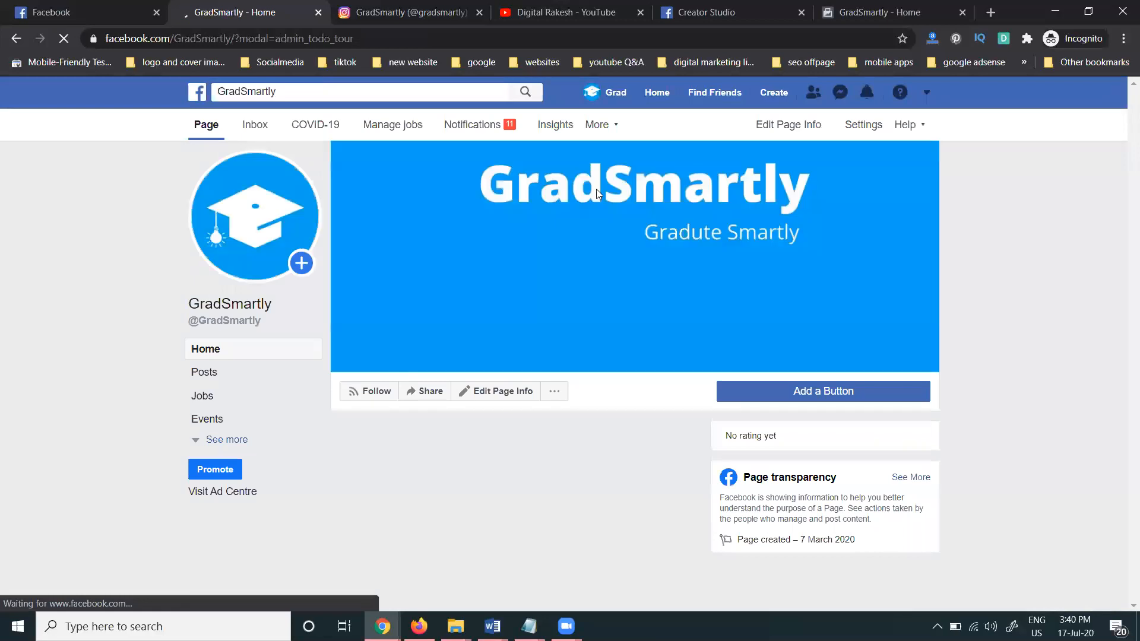
Check the Messages setting and cancel the edit, open the inbox, then switch to Digital Rakesh YouTube
click(831, 125)
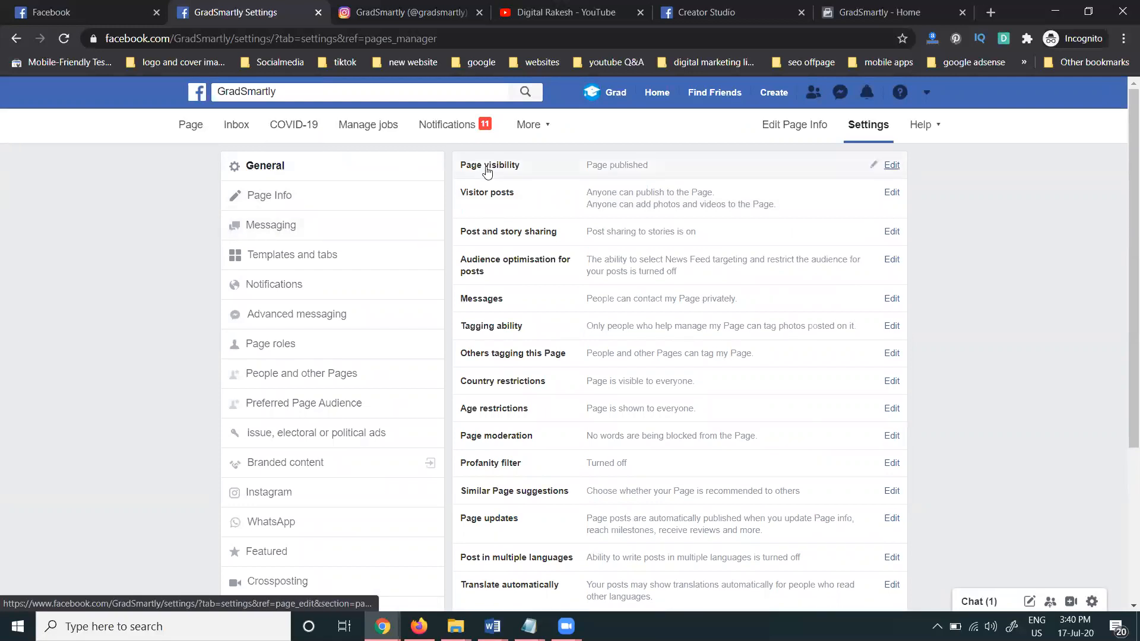
click(484, 303)
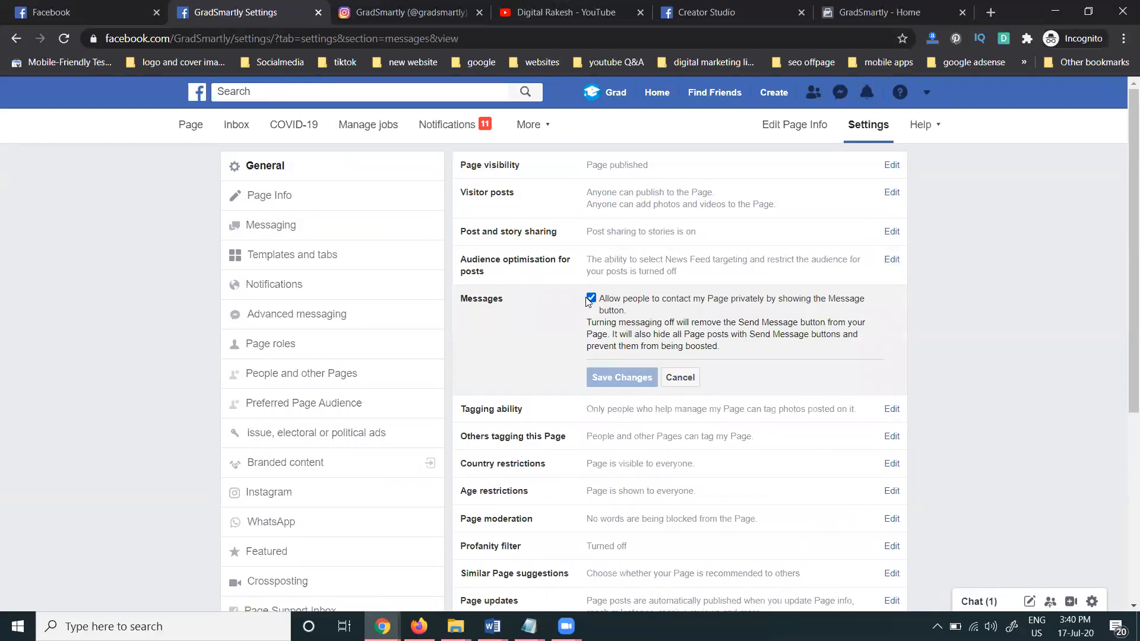
click(690, 384)
click(231, 126)
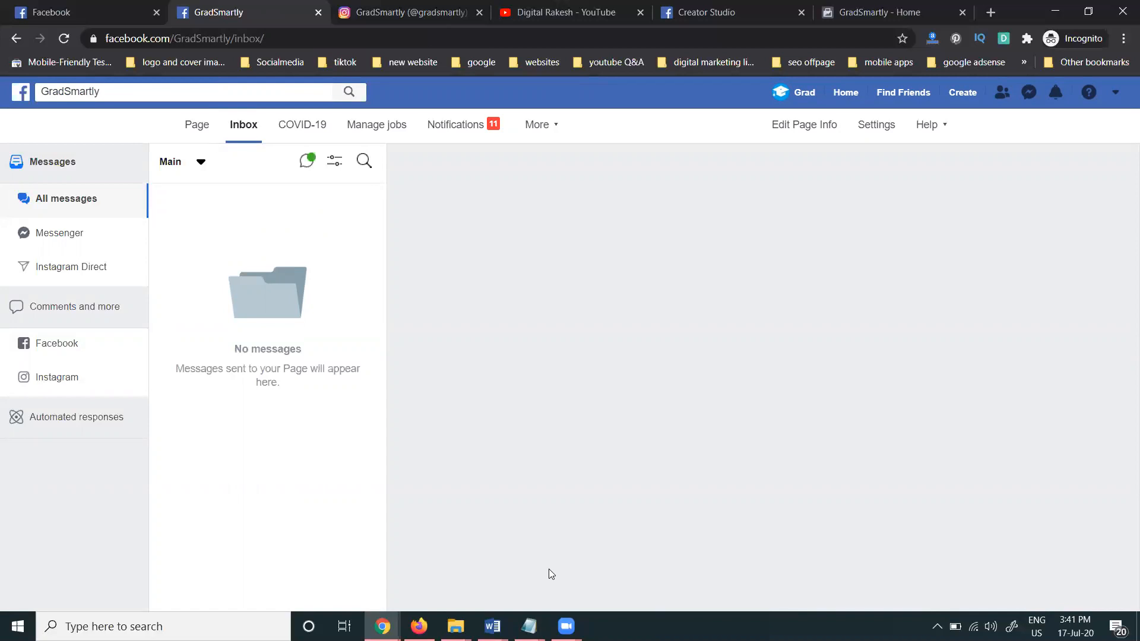
click(544, 13)
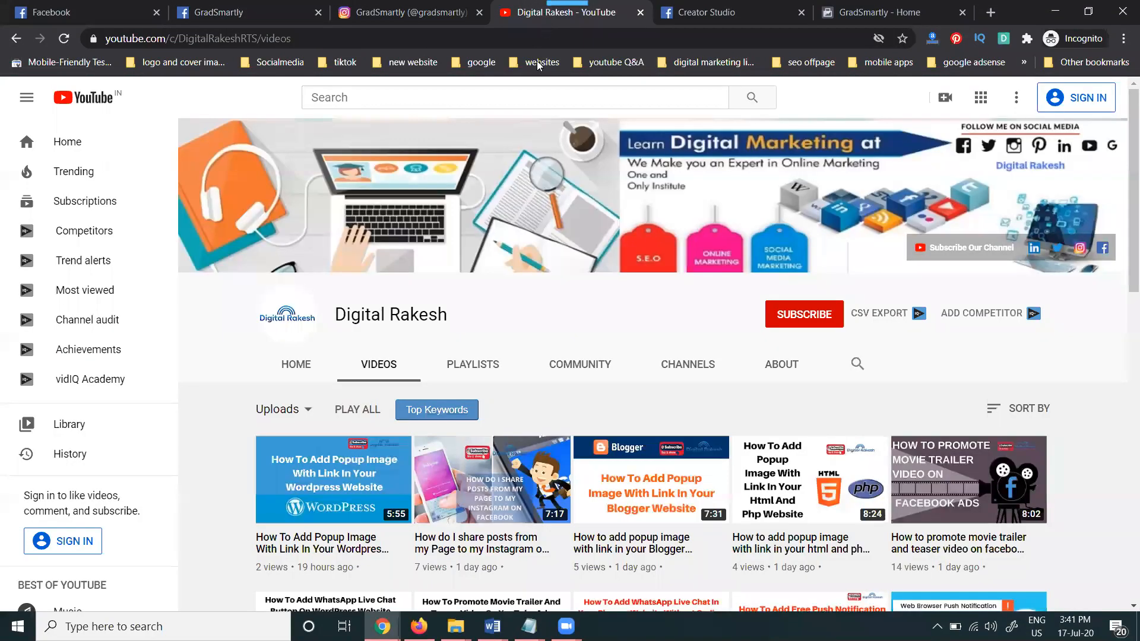